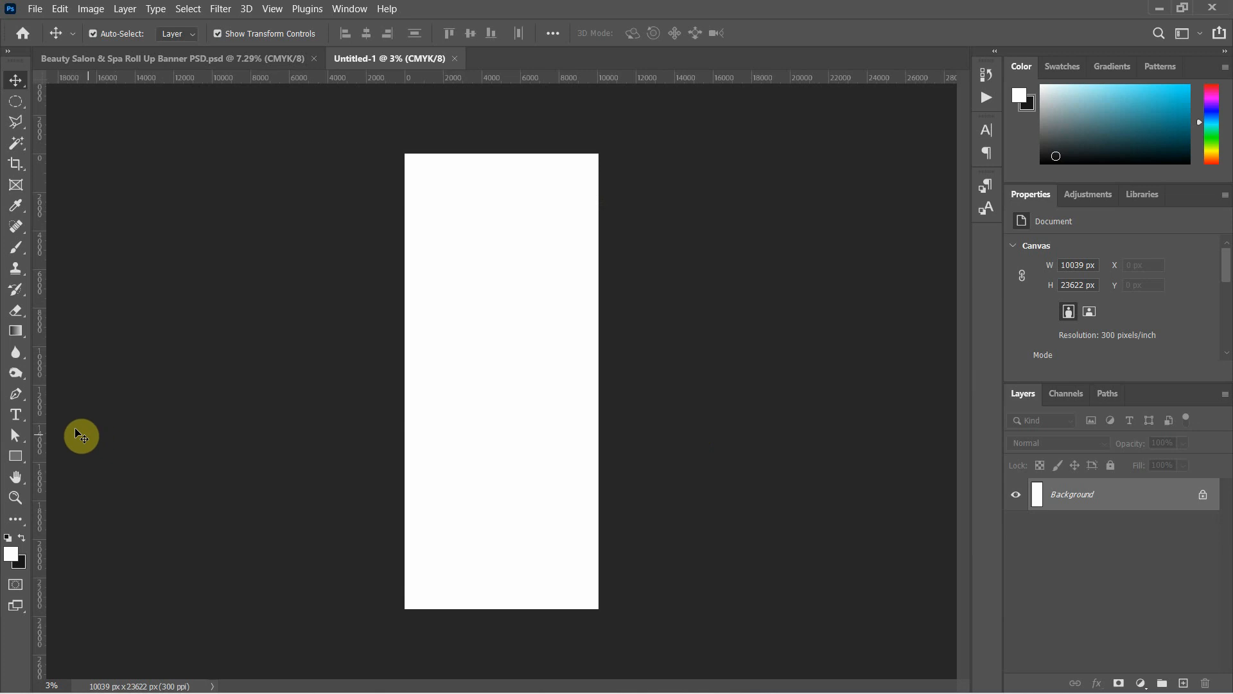
Draw a closed four-cornered Pen shape, about 10405 × 21424 px, covering the canvas below a diagonal rising from left to right
click(15, 395)
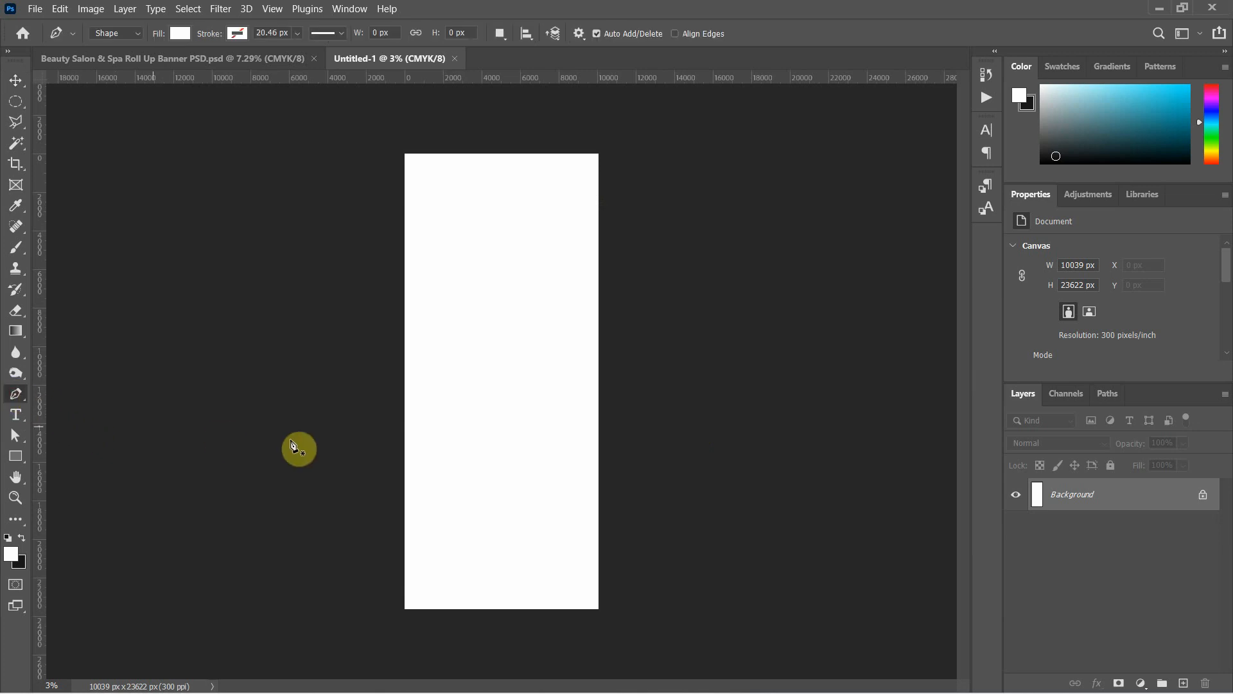
click(402, 462)
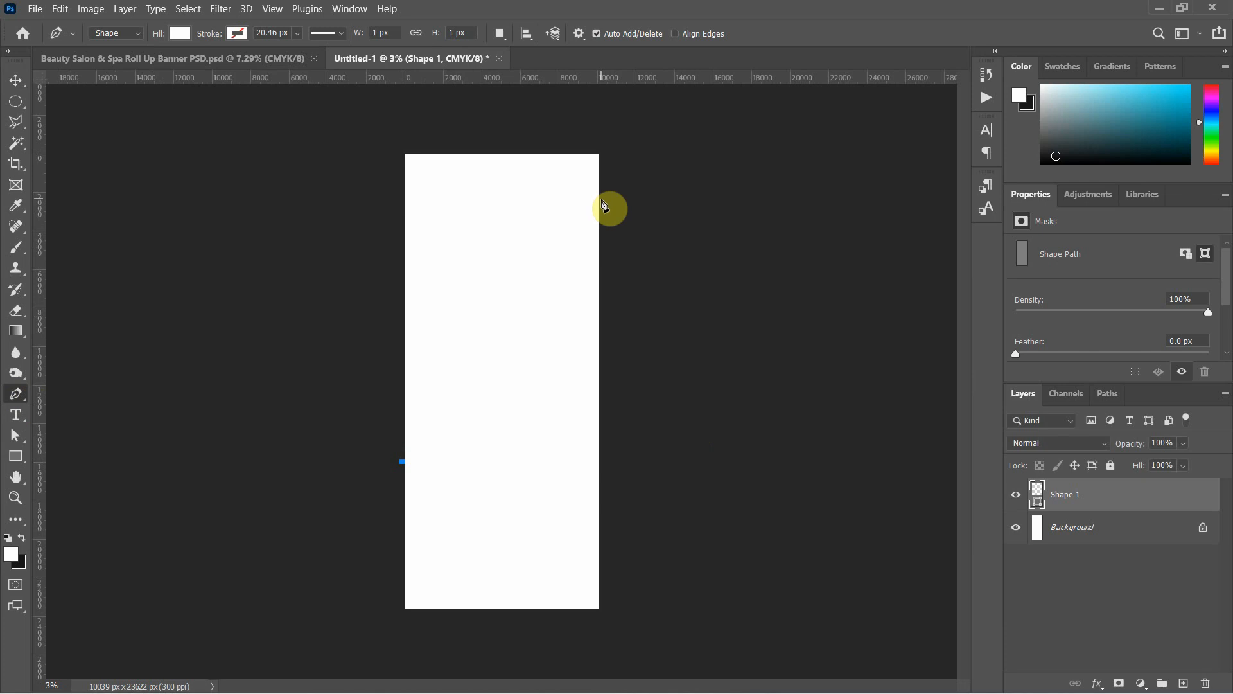
click(602, 203)
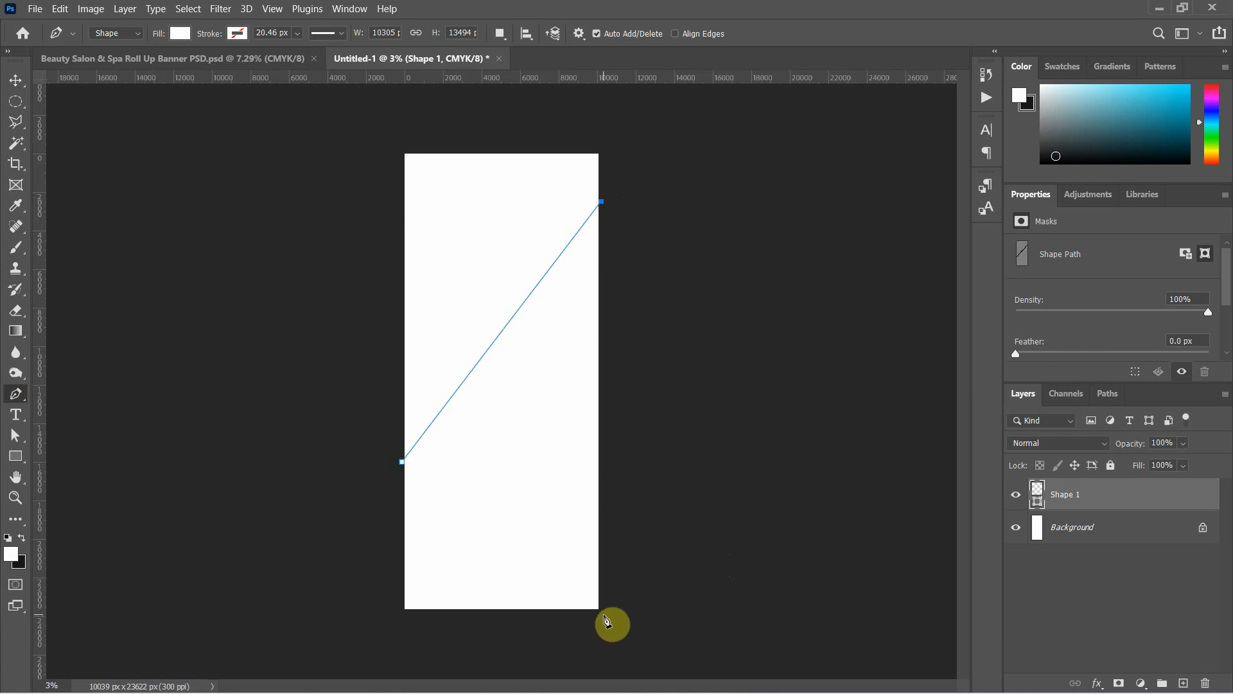
shift+click(606, 620)
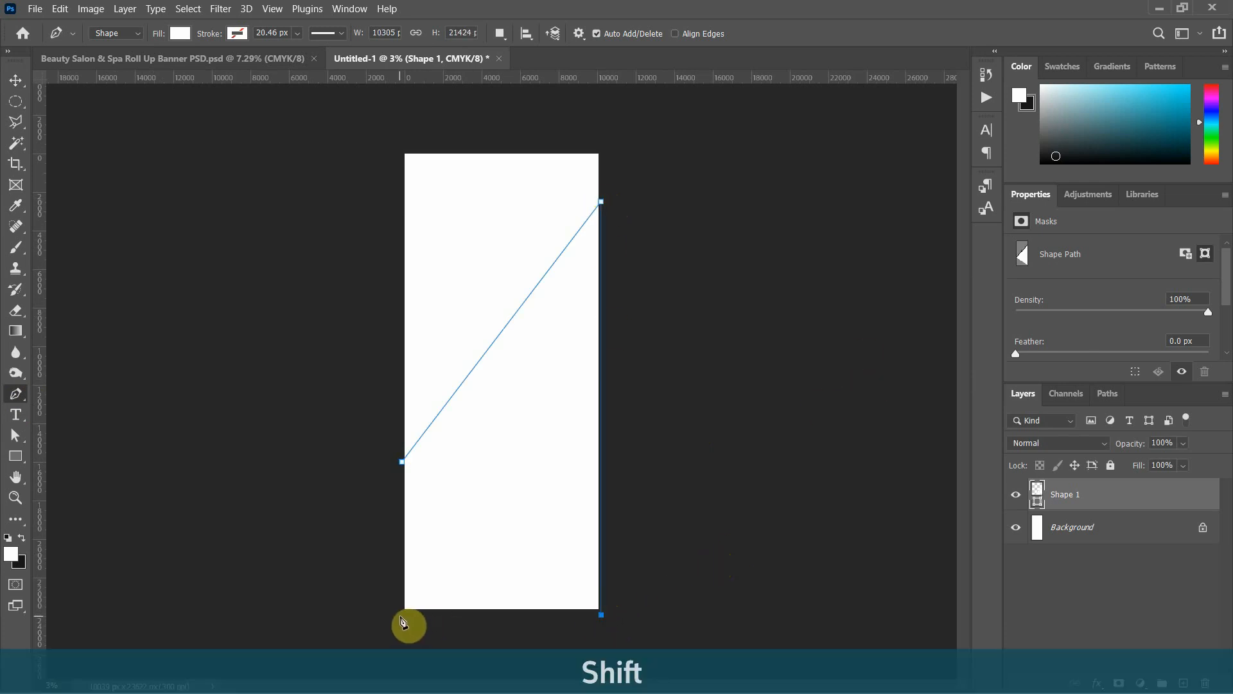
shift+click(402, 621)
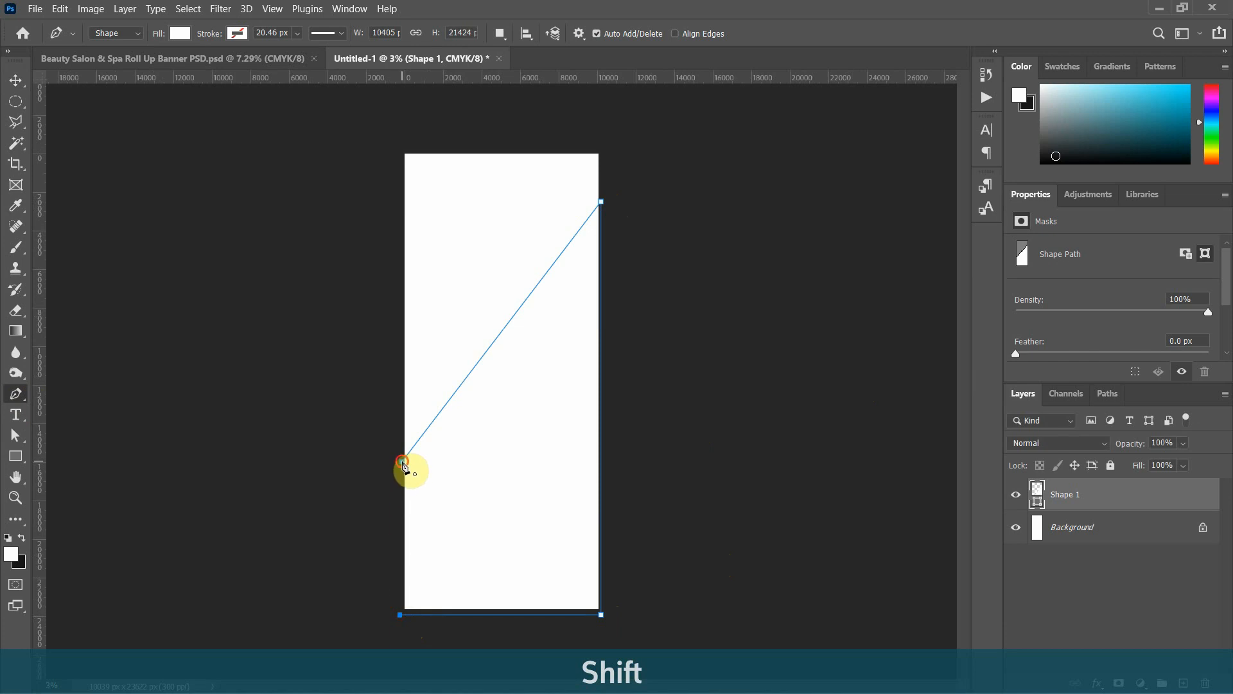
shift+click(403, 463)
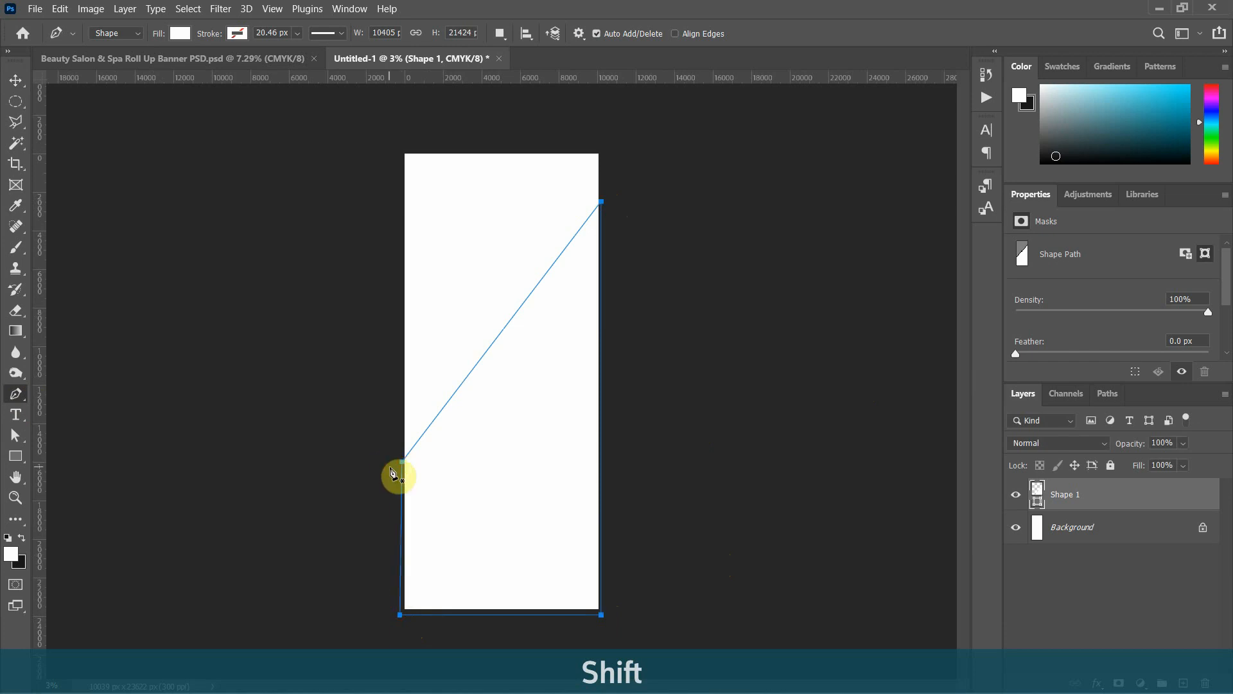
Fill the large lower shape with the recently used dark brown and deselect it
click(14, 458)
click(180, 33)
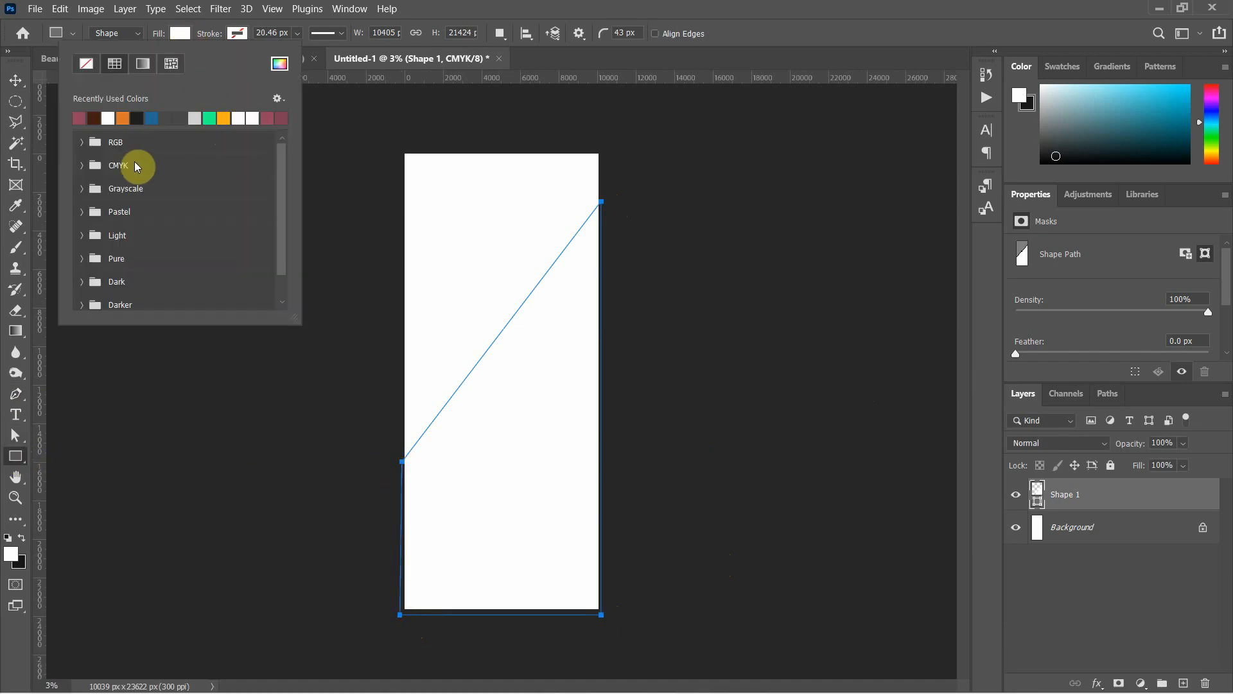
click(95, 117)
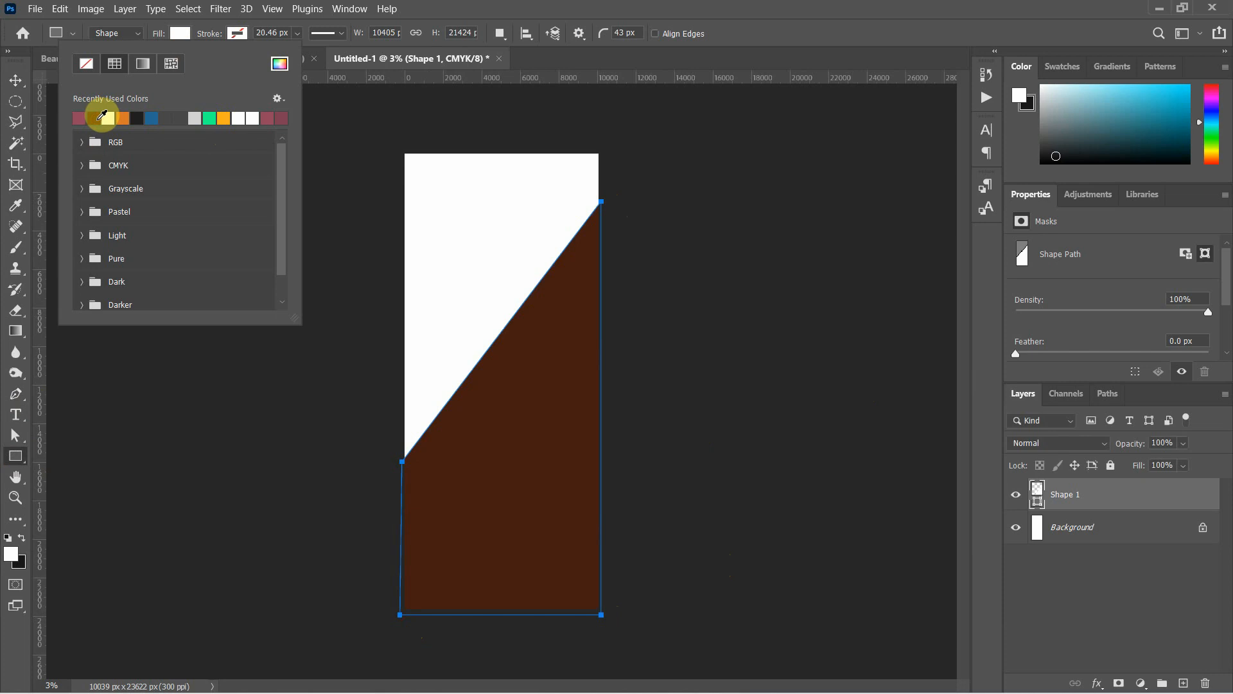
click(20, 81)
click(665, 280)
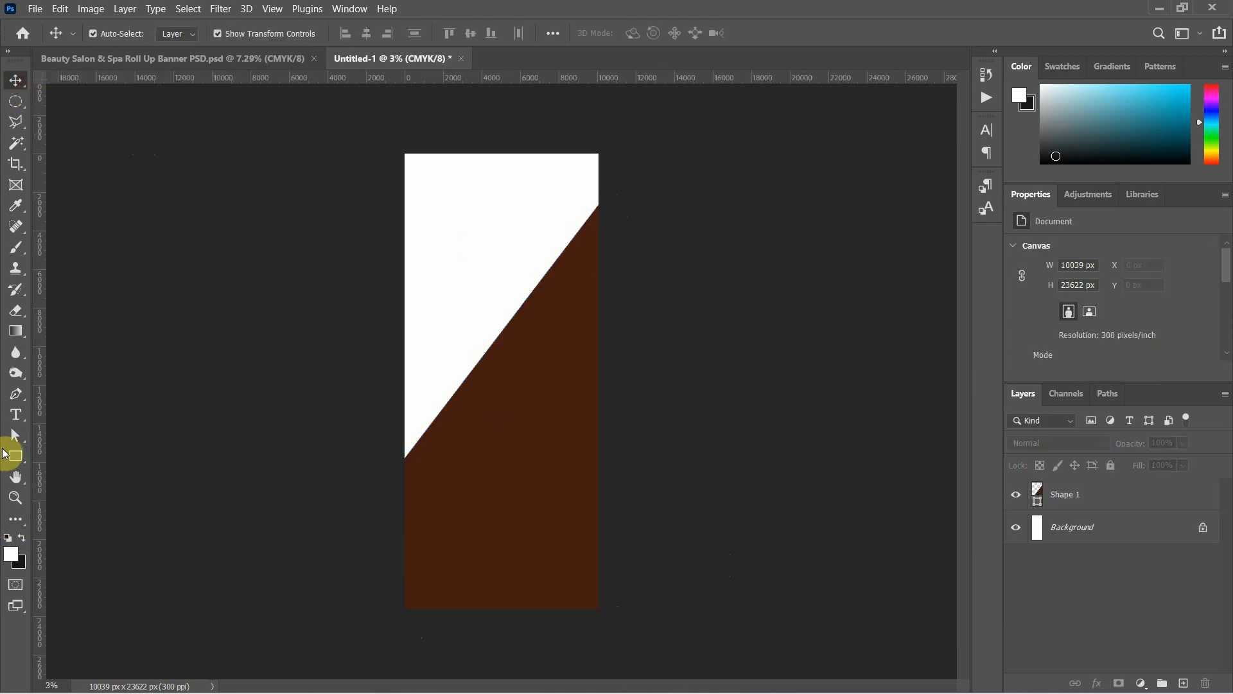
Draw a narrow four-cornered Pen band along the brown shape's diagonal edge, about 10405 × 14493 px, wider at the left end
click(16, 393)
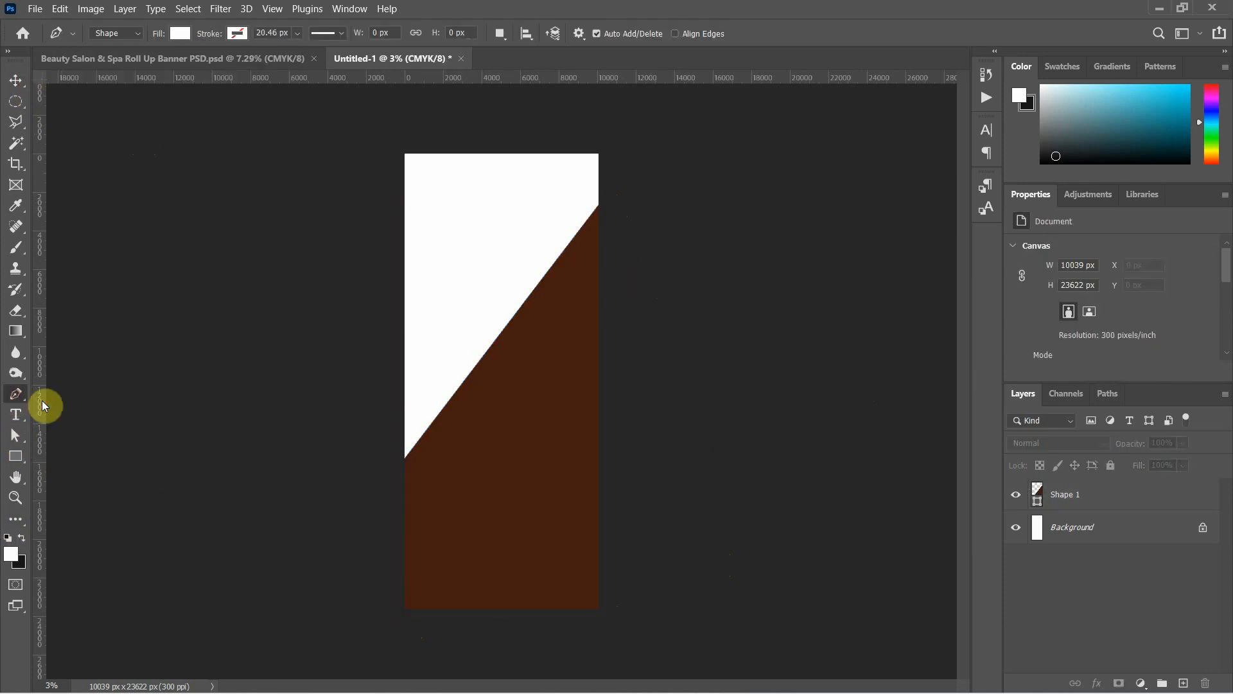
click(400, 411)
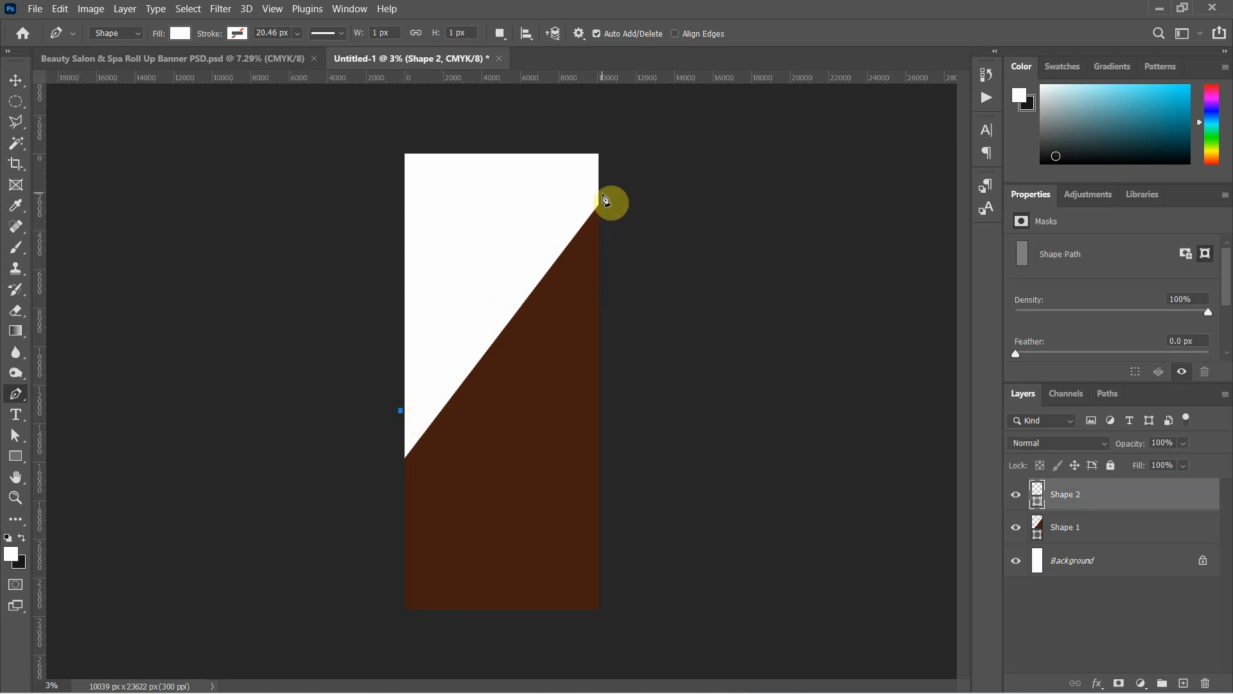
click(602, 193)
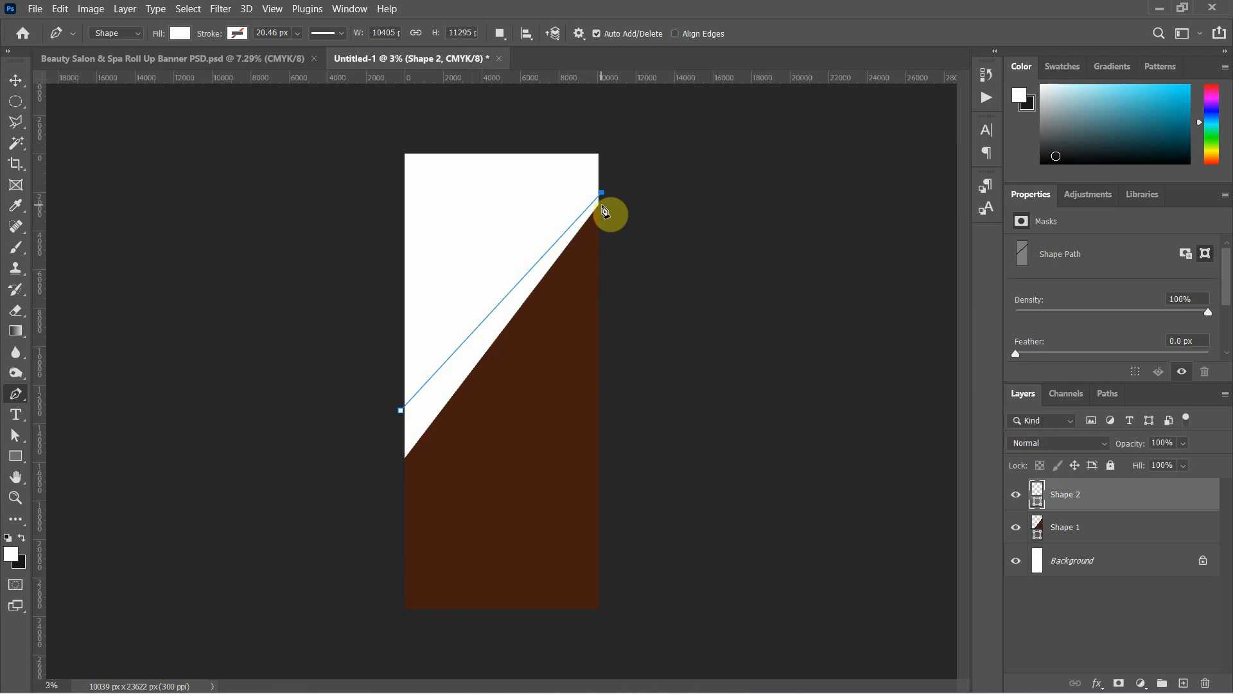
shift+click(602, 209)
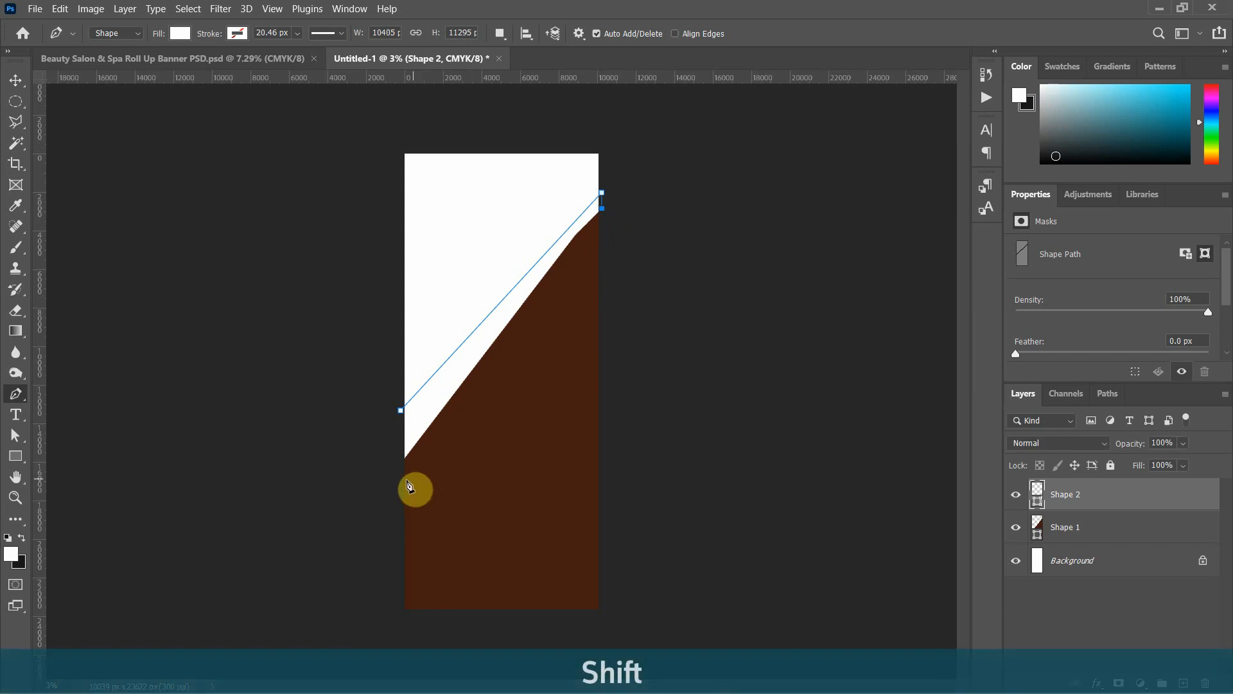
click(402, 472)
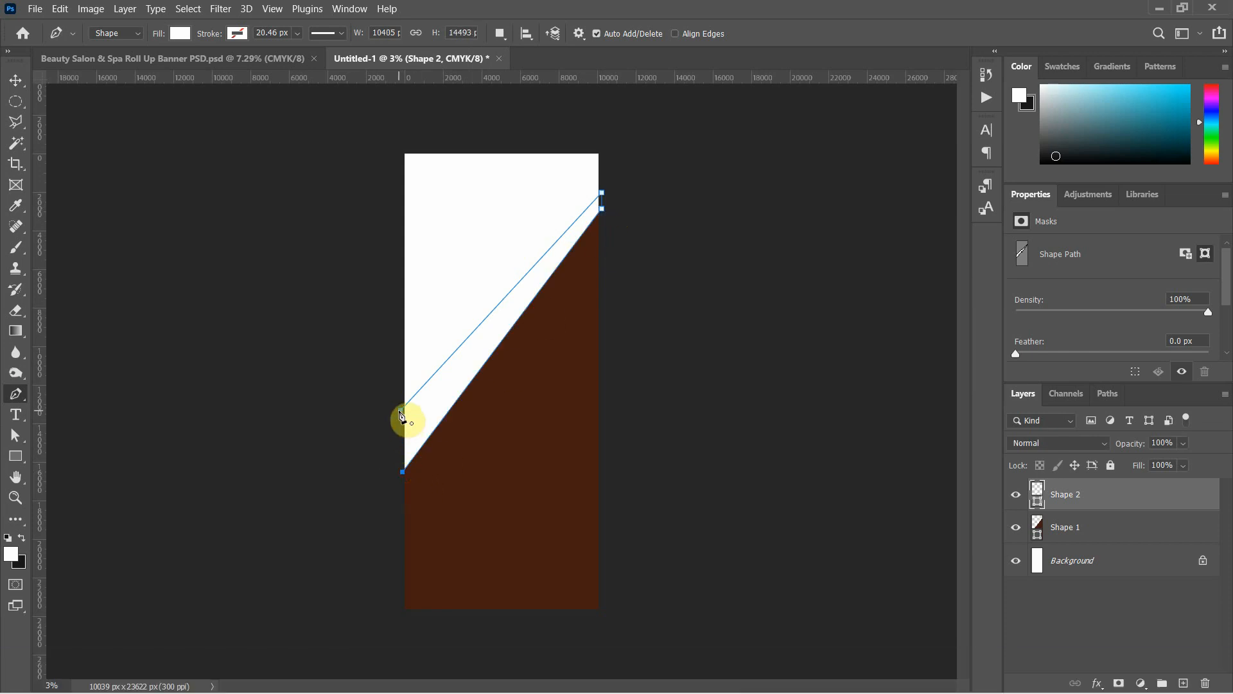
click(401, 411)
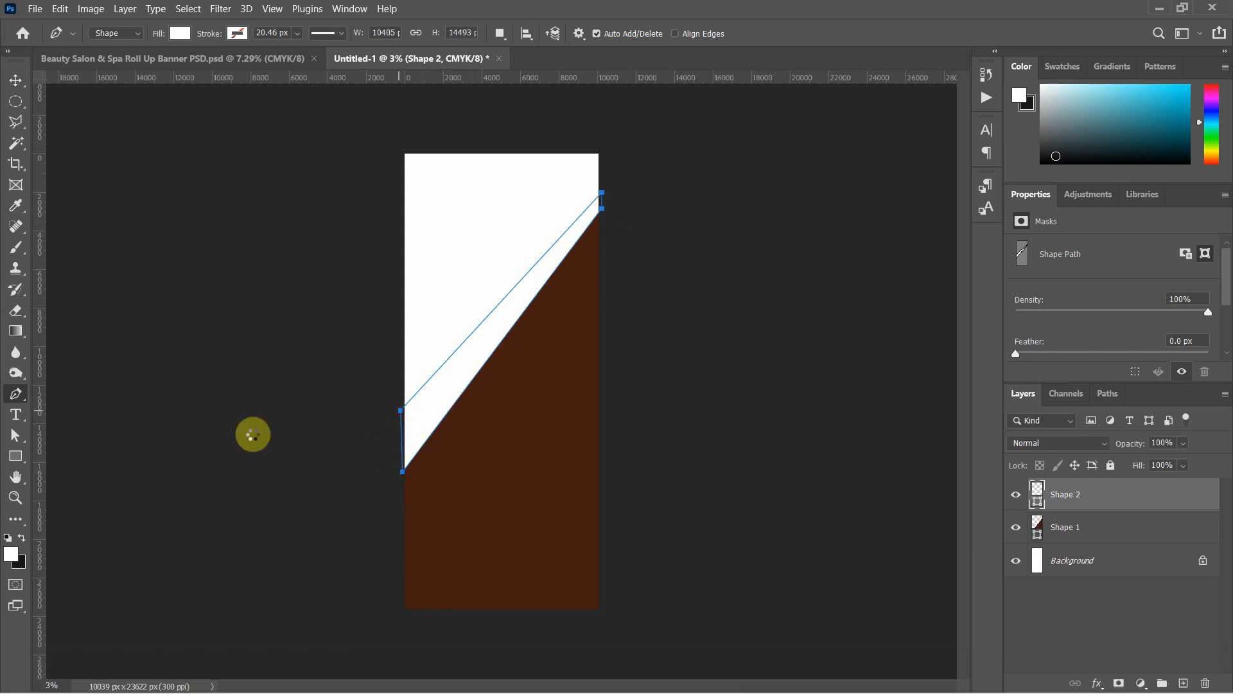
Fill the diagonal band with the recently used mauve pink and deselect it
click(179, 35)
click(103, 118)
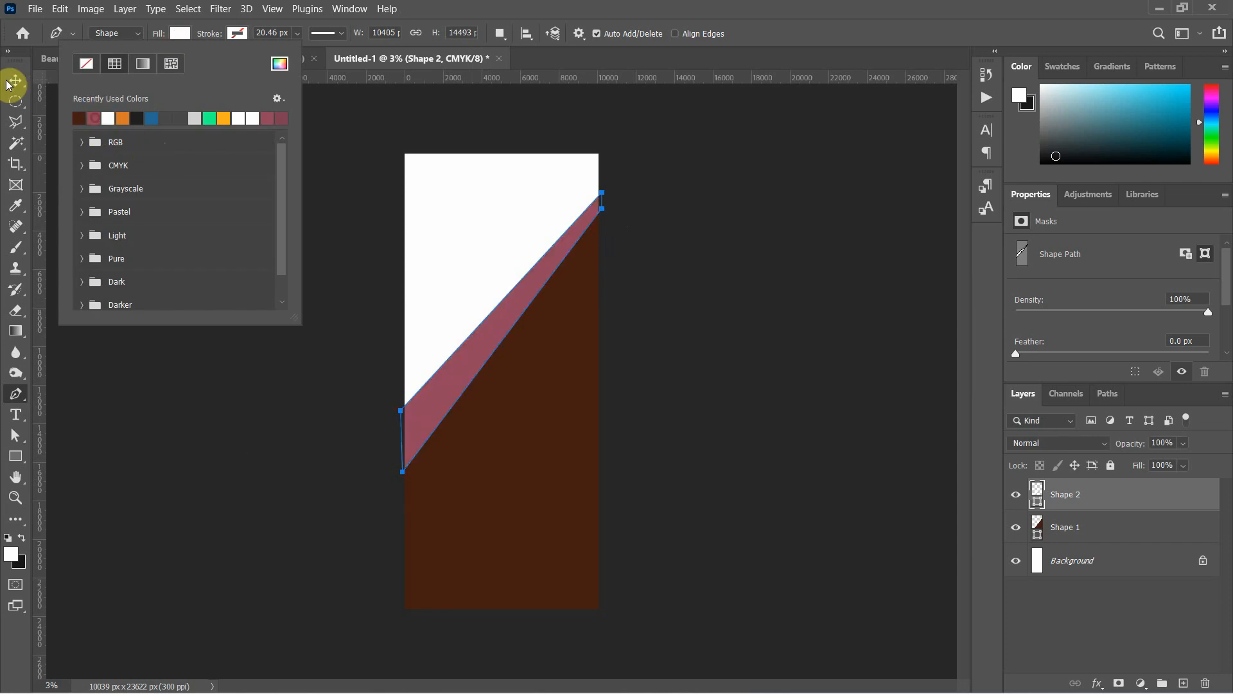
click(12, 80)
click(744, 301)
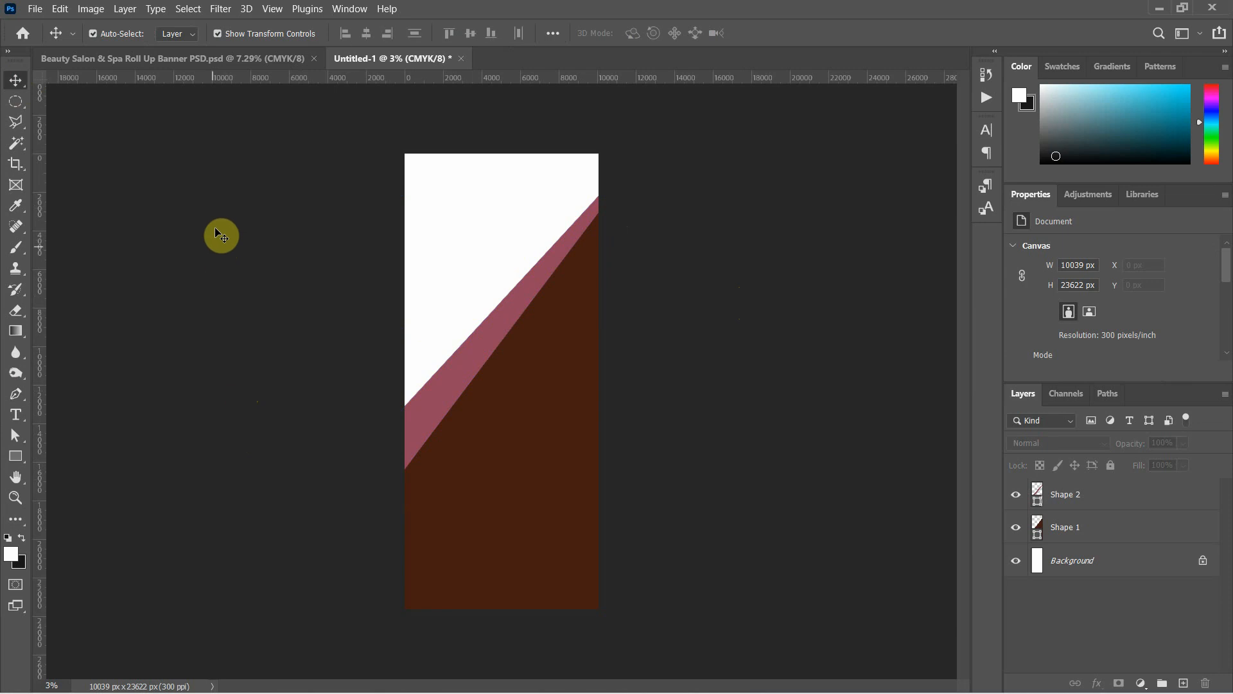
Compare with the finished Beauty Salon & Spa banner and bring the brown shape to the front, above the mauve band
click(249, 59)
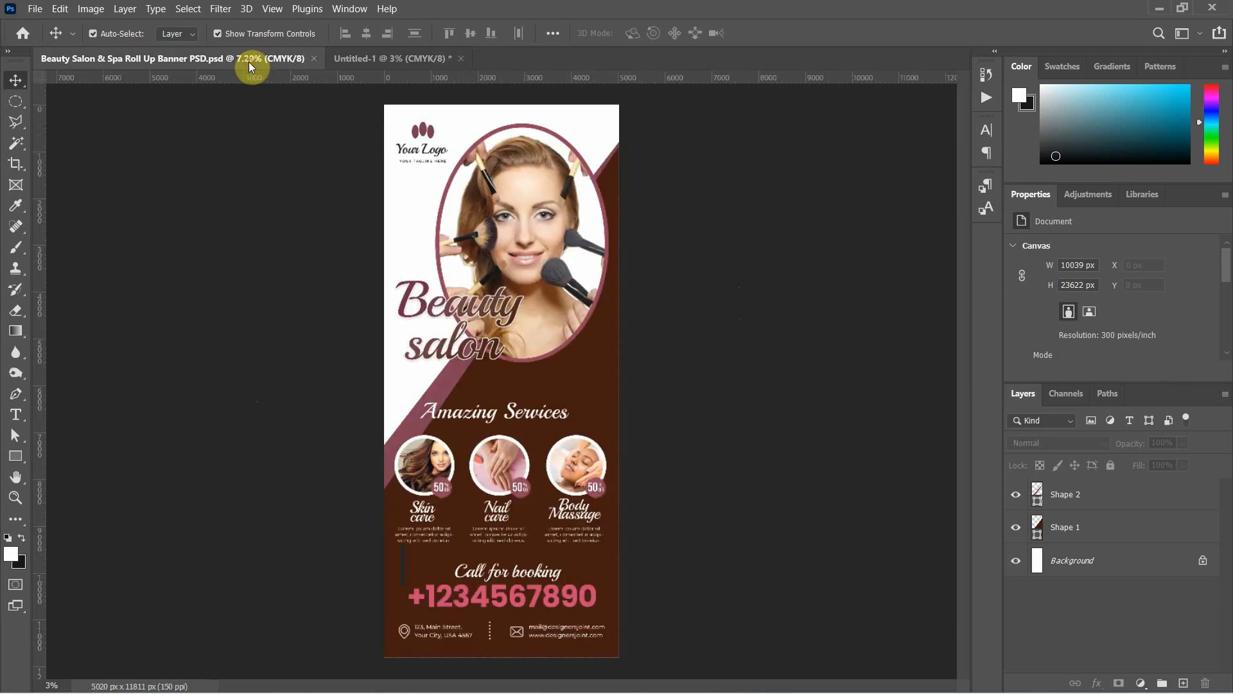
click(370, 60)
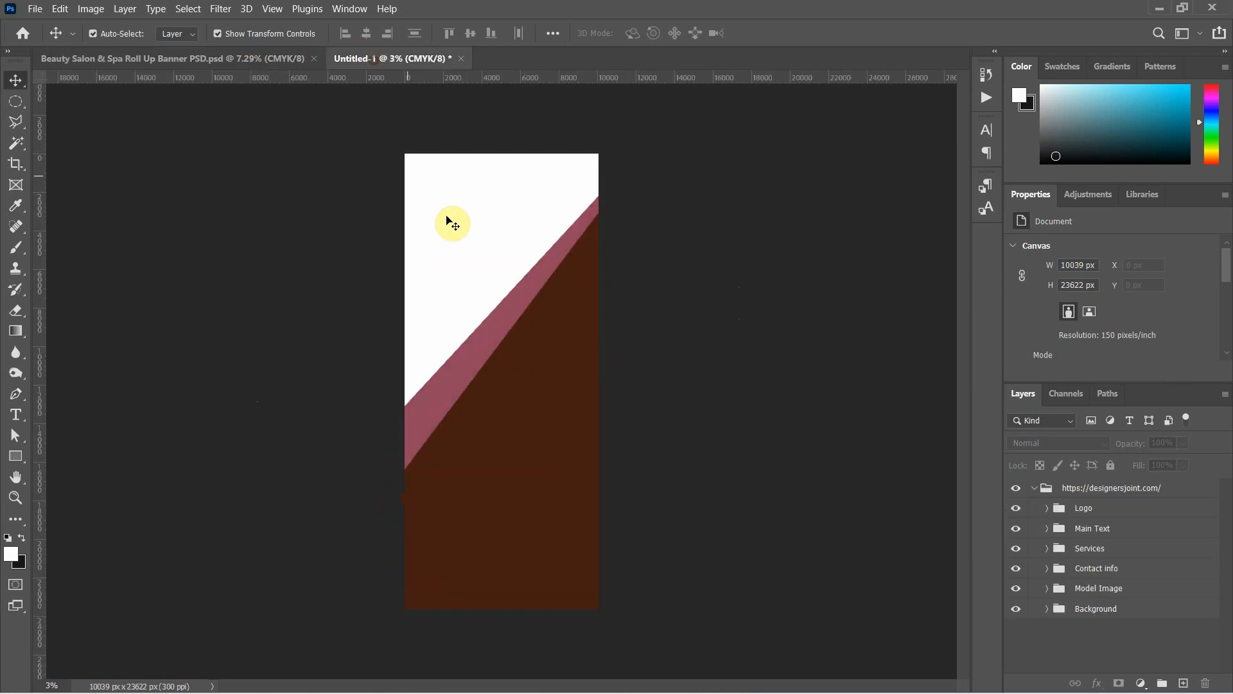
click(505, 328)
key(ctrl+z)
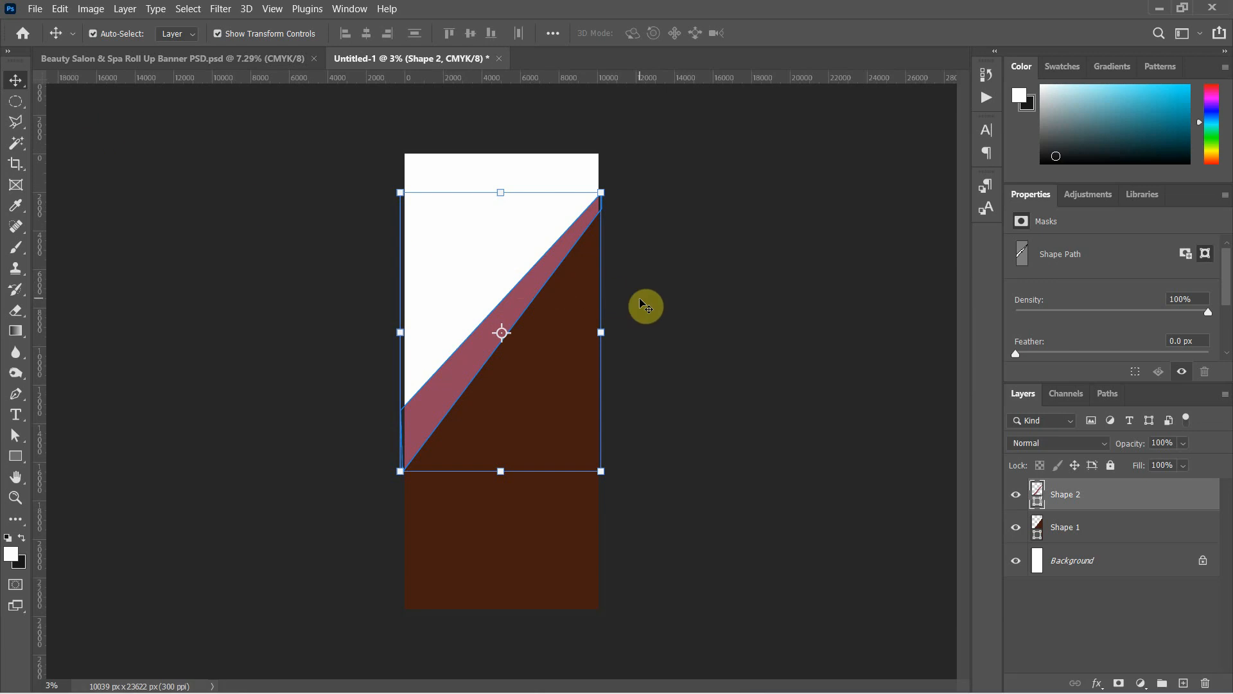
click(572, 347)
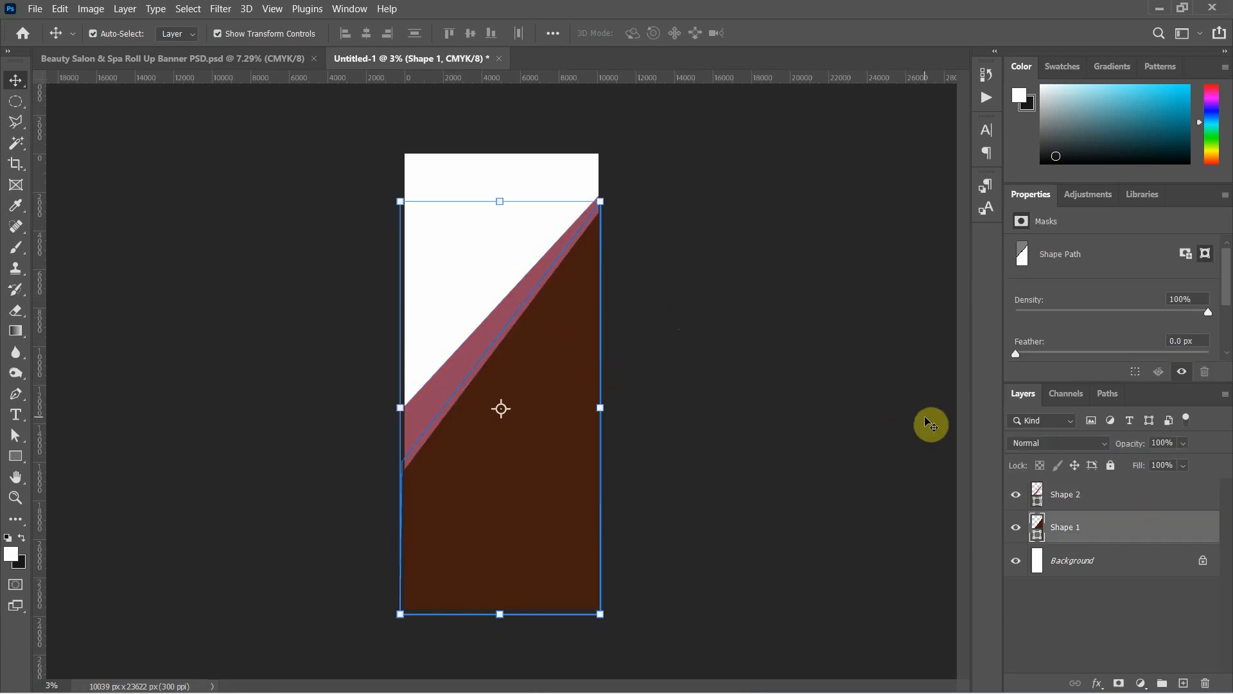
key(ctrl+shift+bracketright)
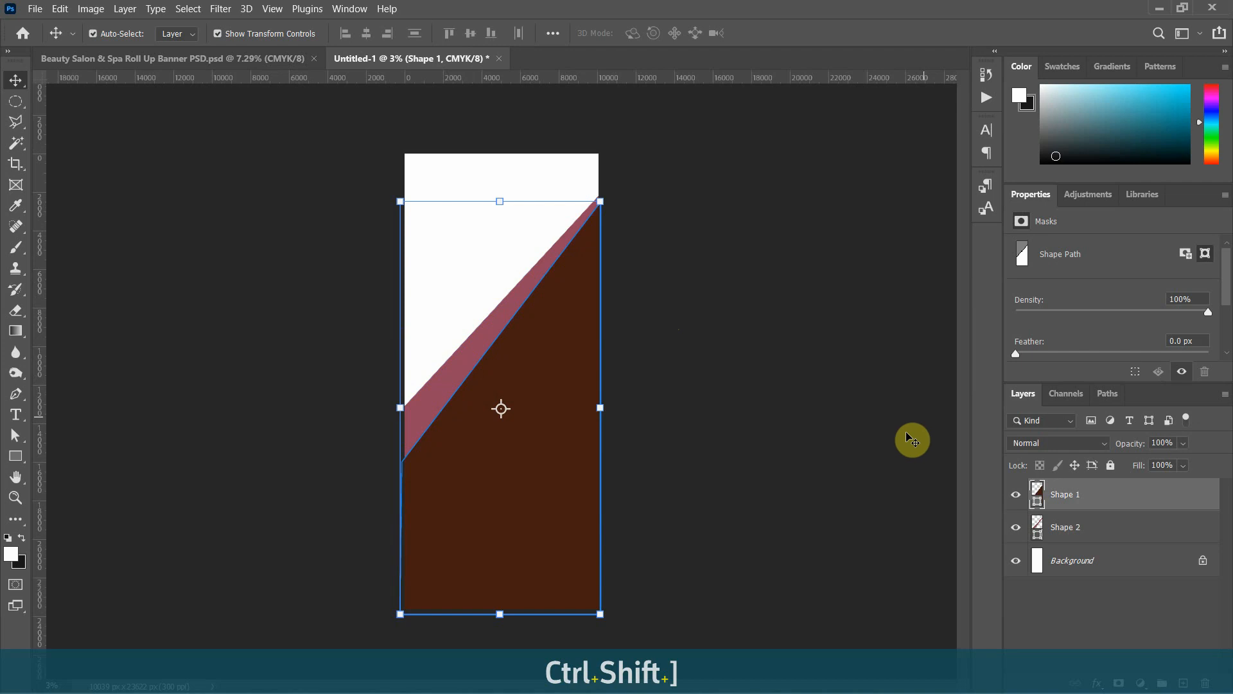
click(738, 387)
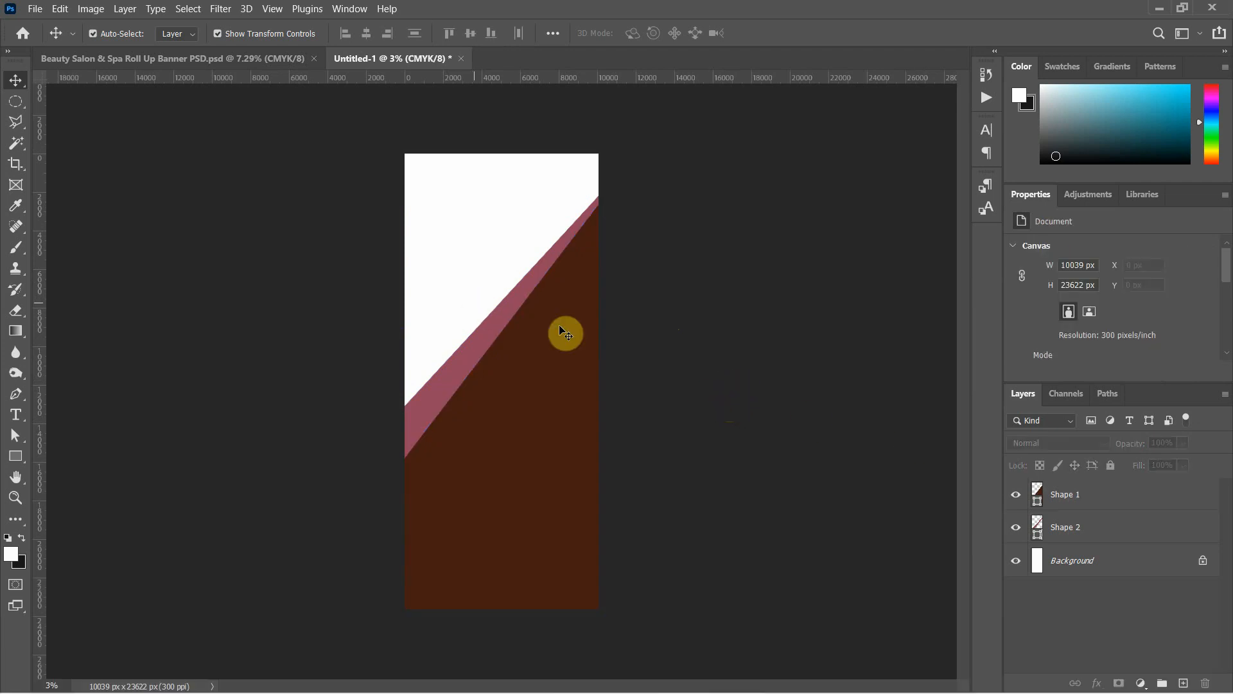
Unlock the white background layer and group it with the brown and mauve shape layers
click(1203, 566)
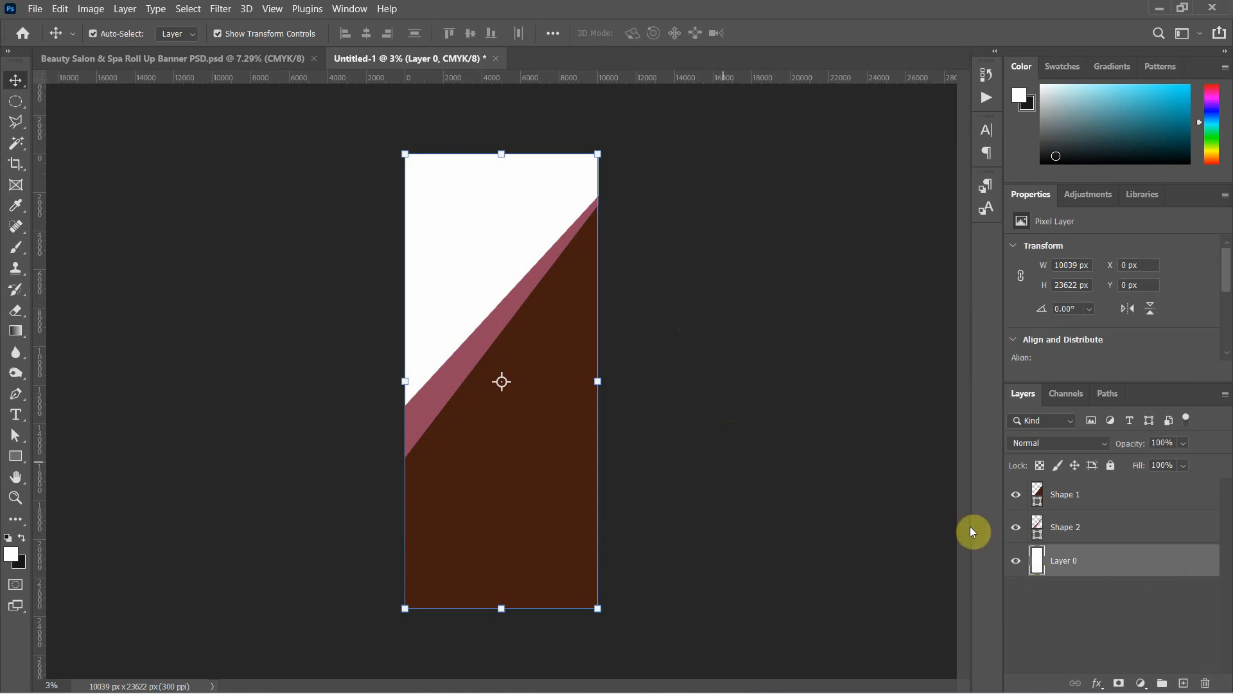
click(1041, 619)
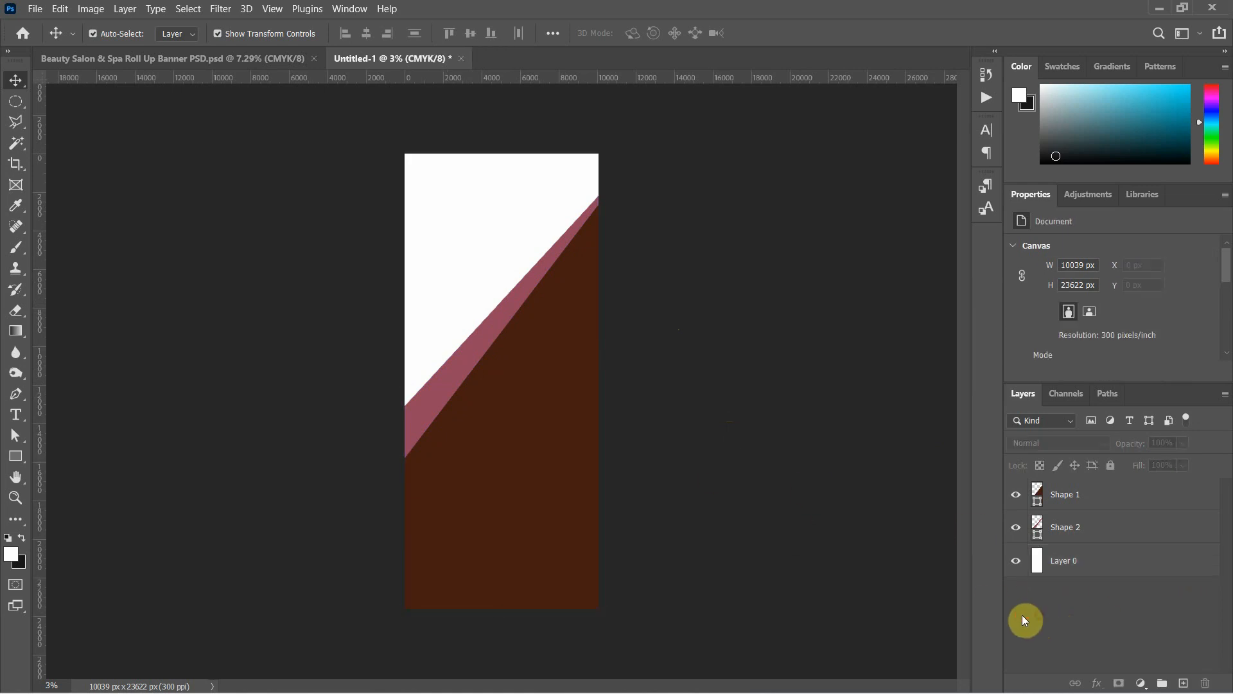
click(1103, 501)
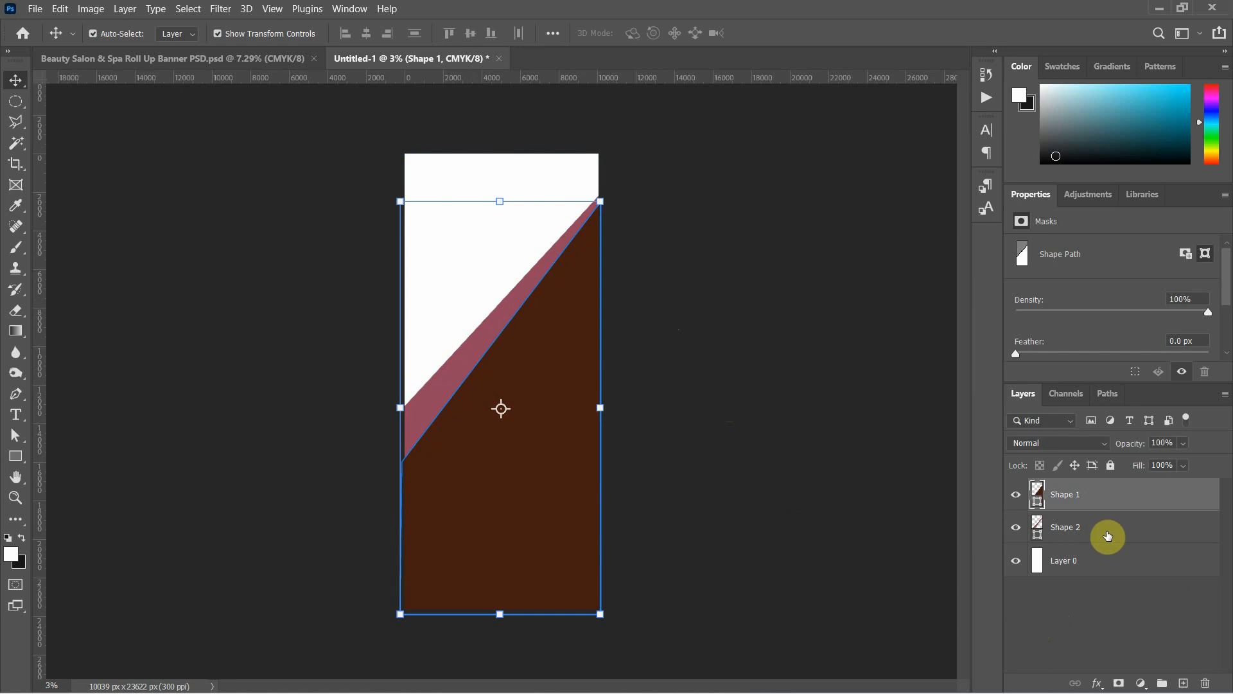
shift+click(1109, 528)
shift+click(1109, 563)
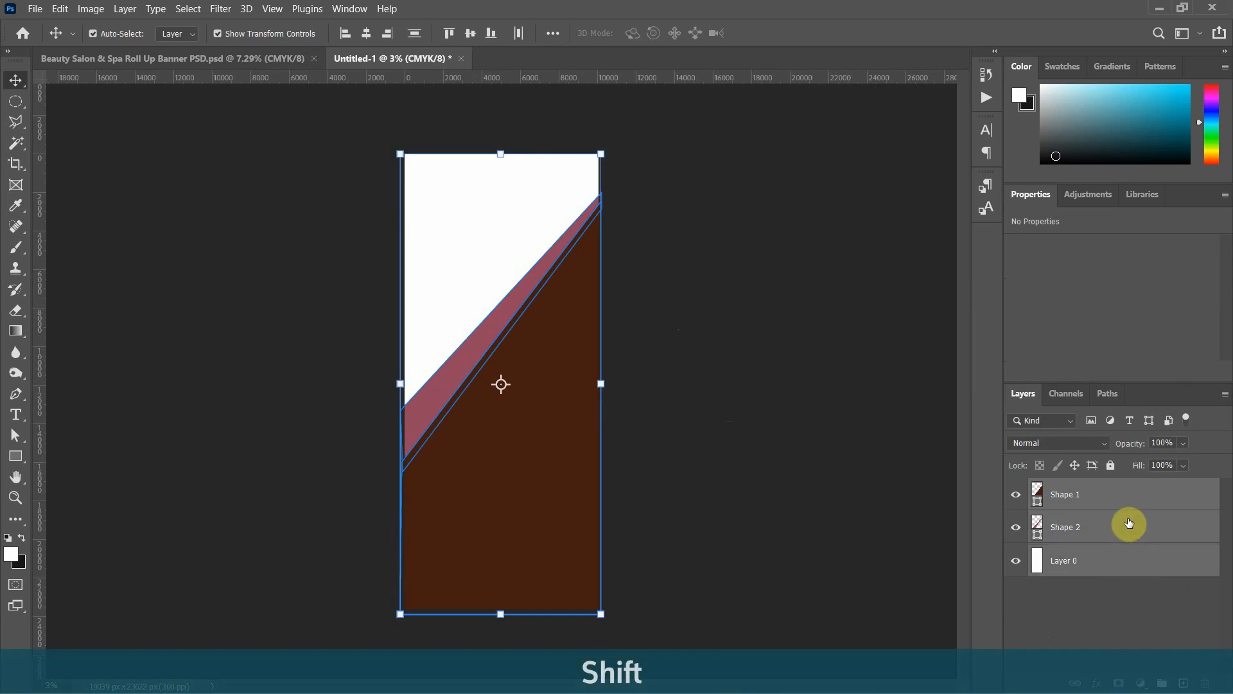
drag(1128, 522, 1164, 685)
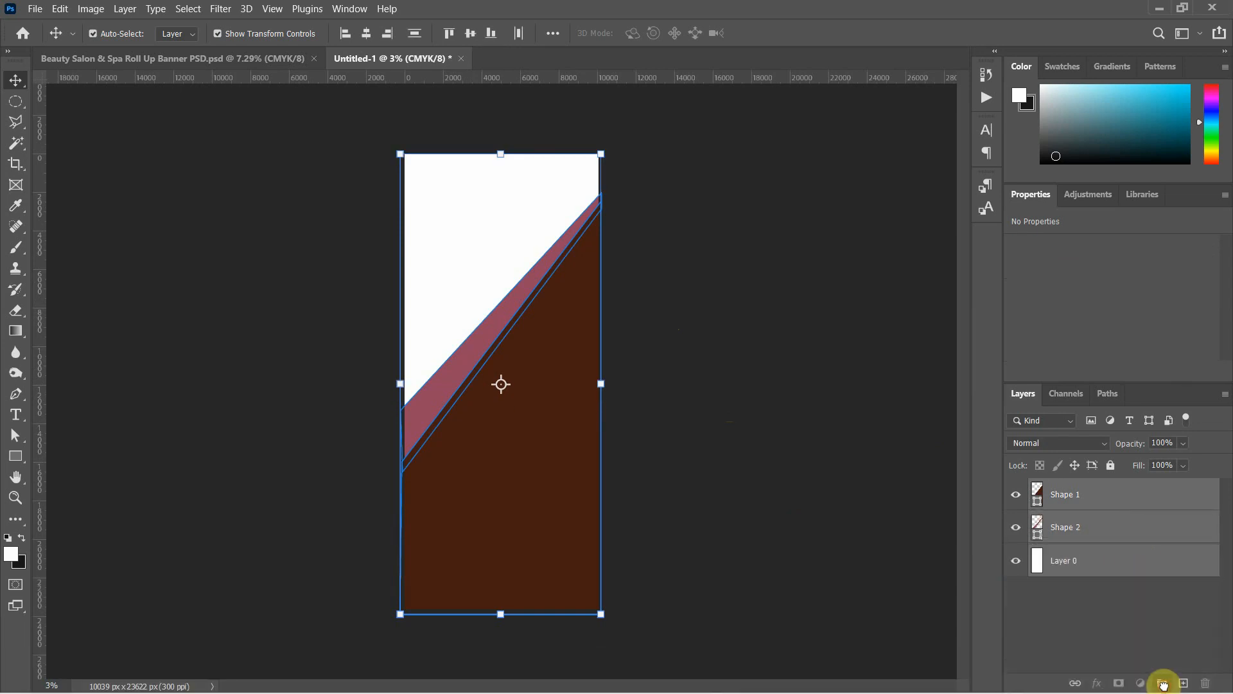
Rename the new layer group as Background and lock it
double_click(1075, 488)
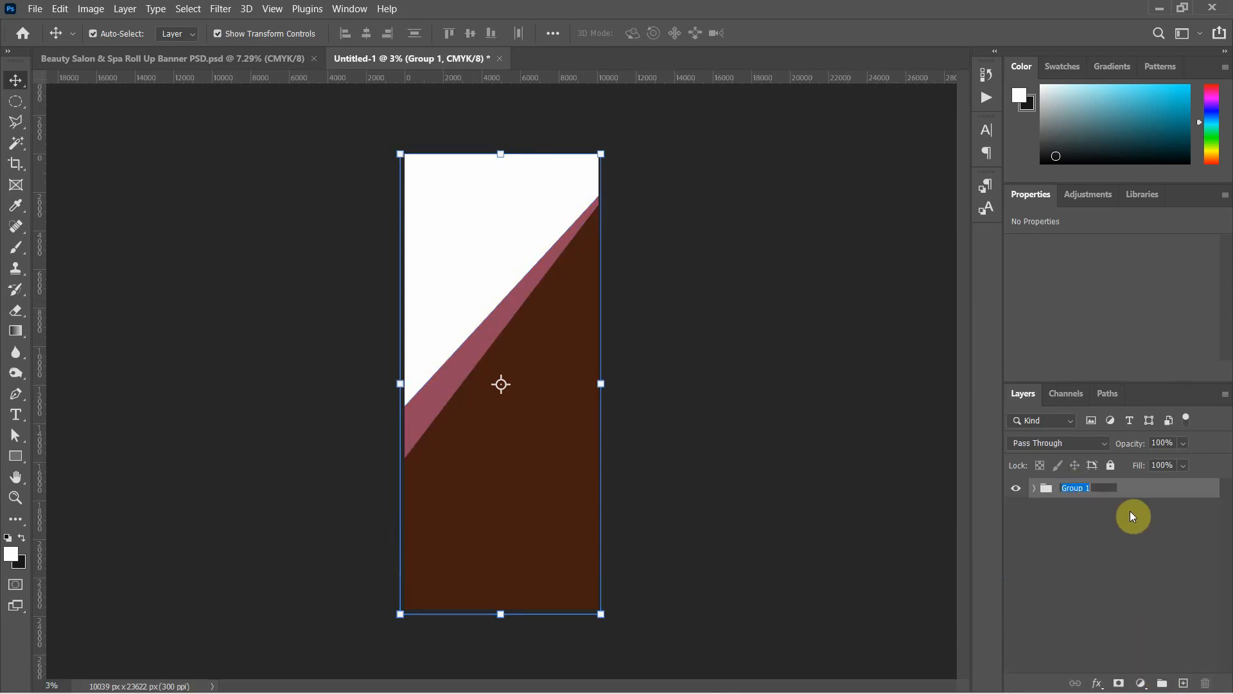
text(Background)
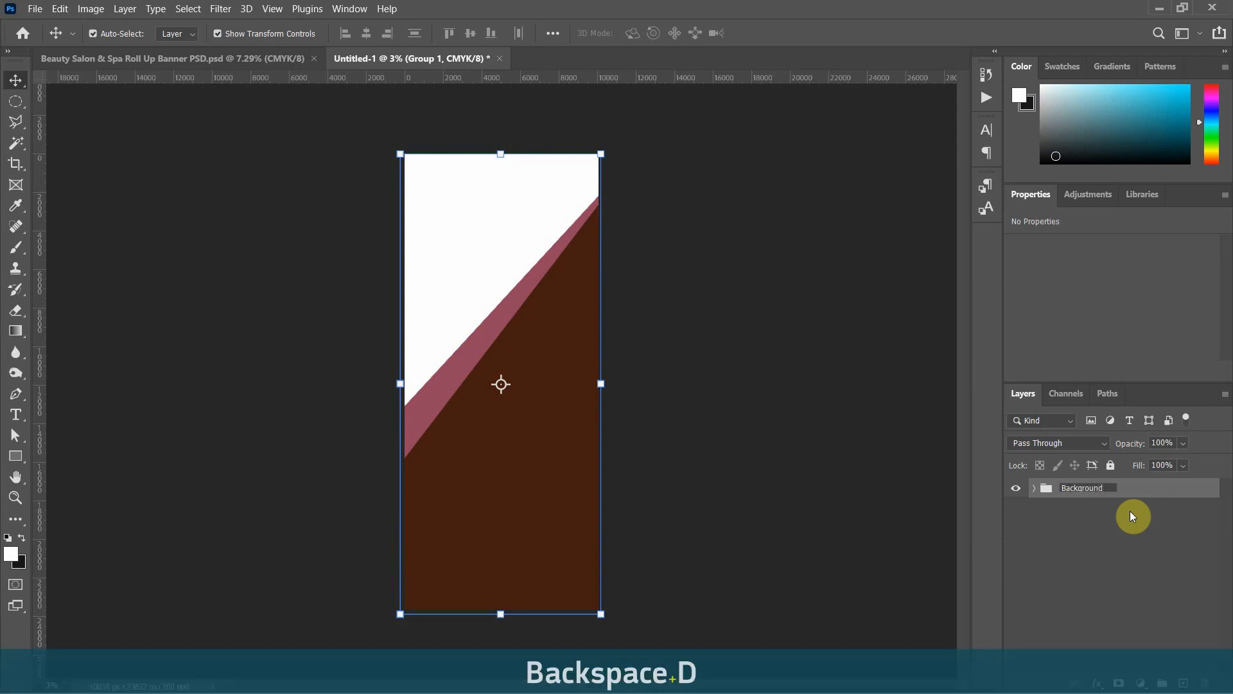
click(1089, 532)
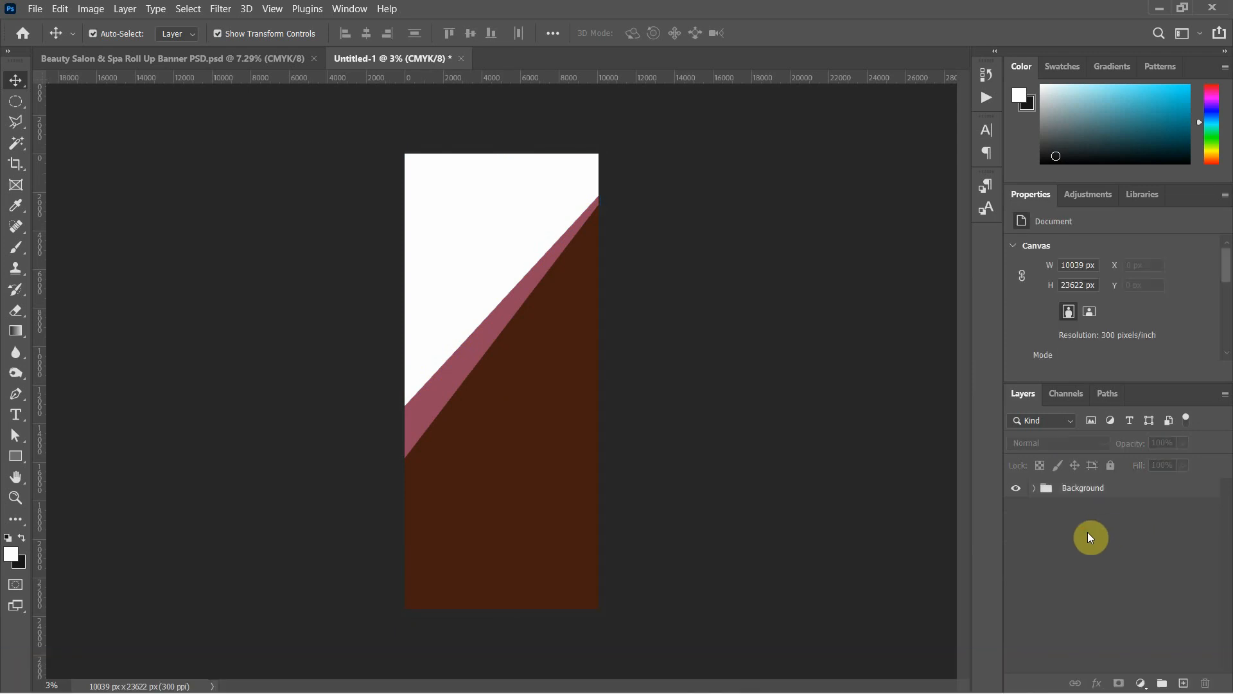
click(1092, 497)
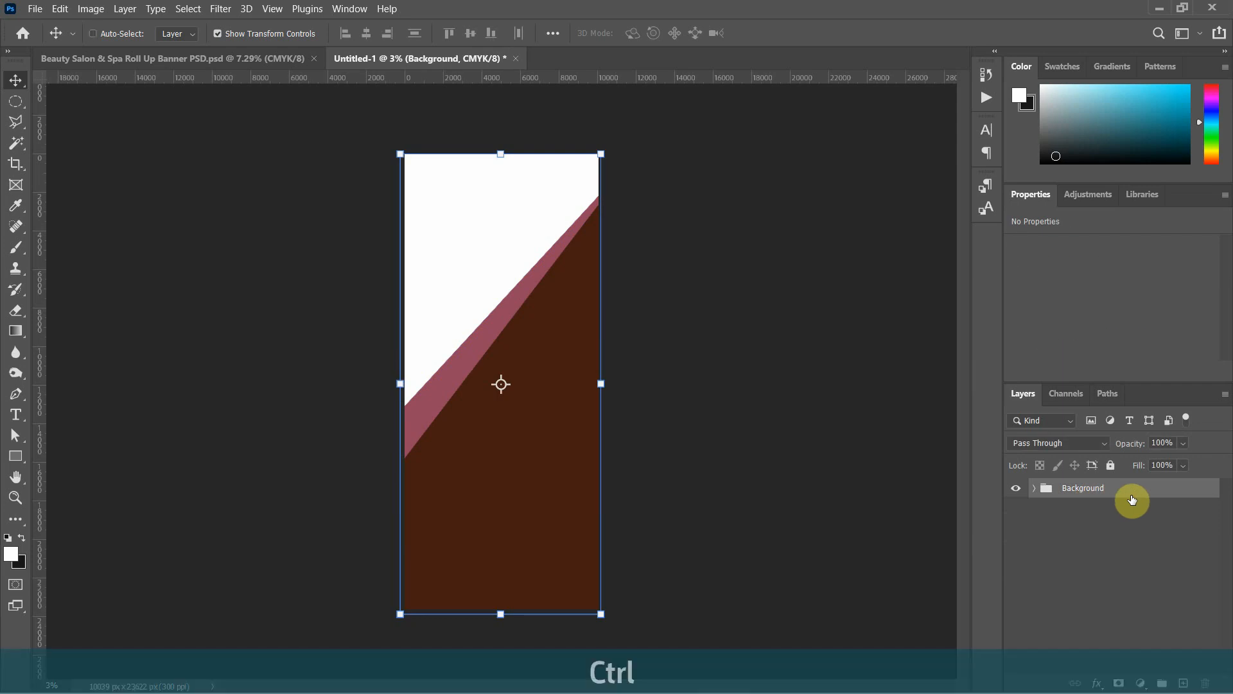
key(ctrl+slash)
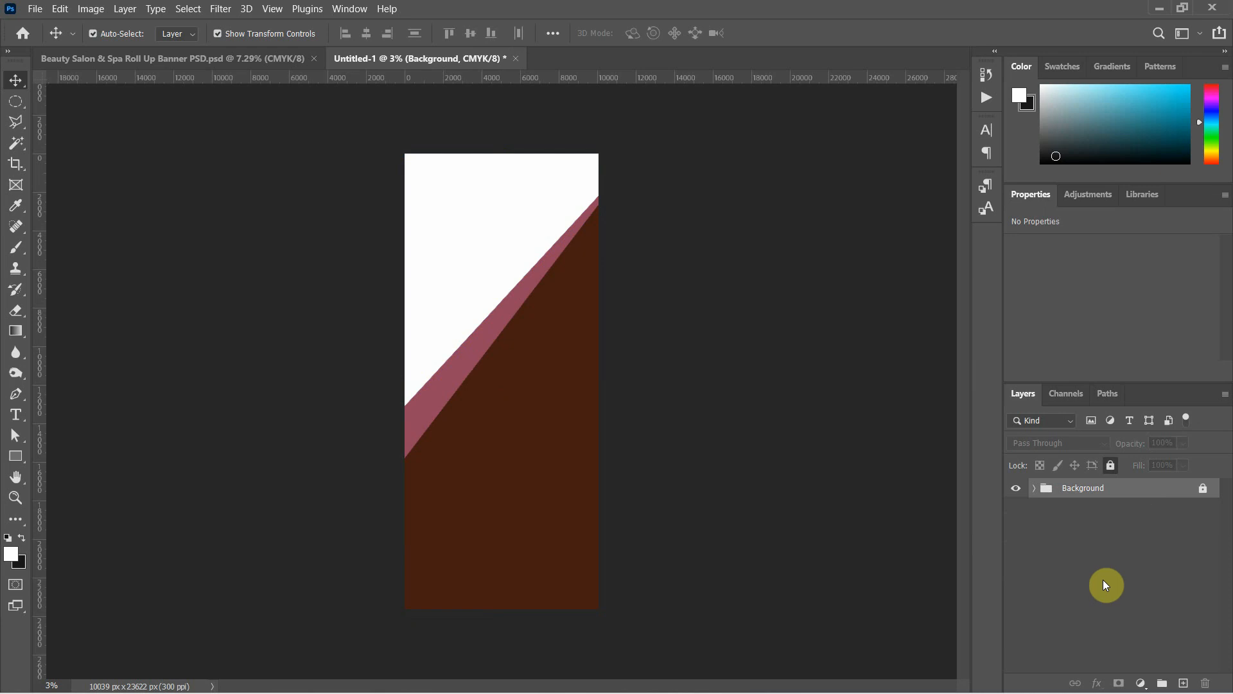
click(1105, 582)
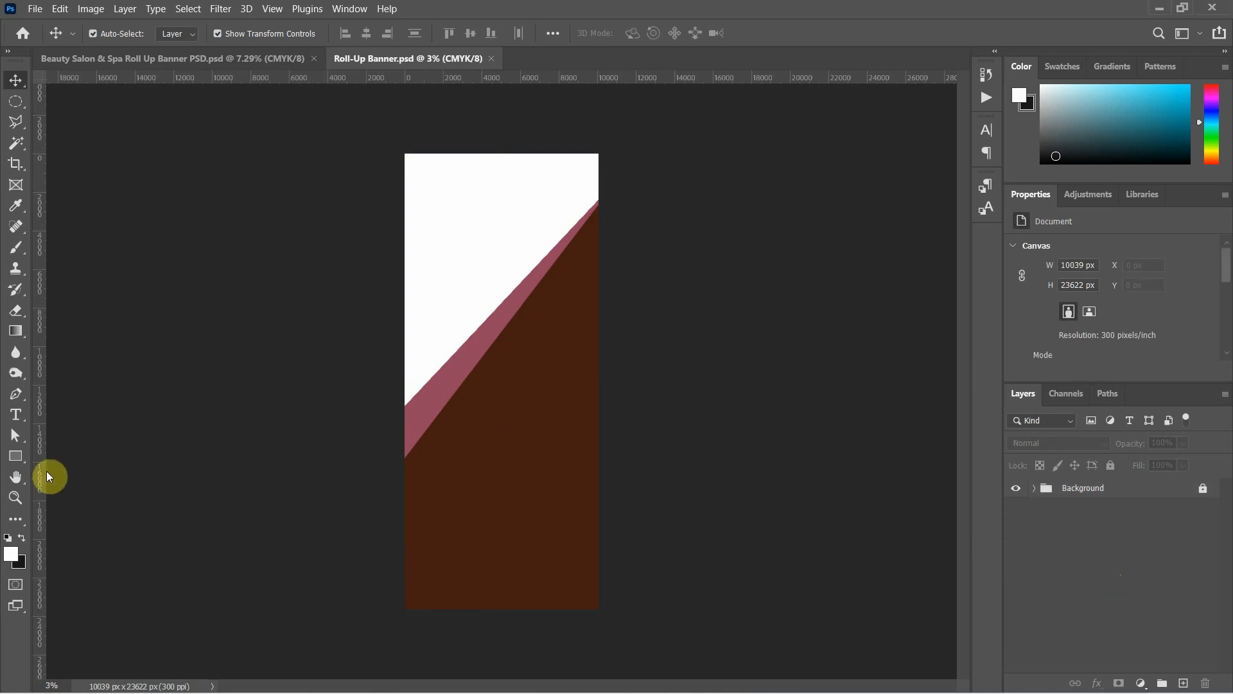
Draw a tall ellipse about 6865 by 10854 px over the banner's upper right, crossing the diagonal shapes
click(16, 457)
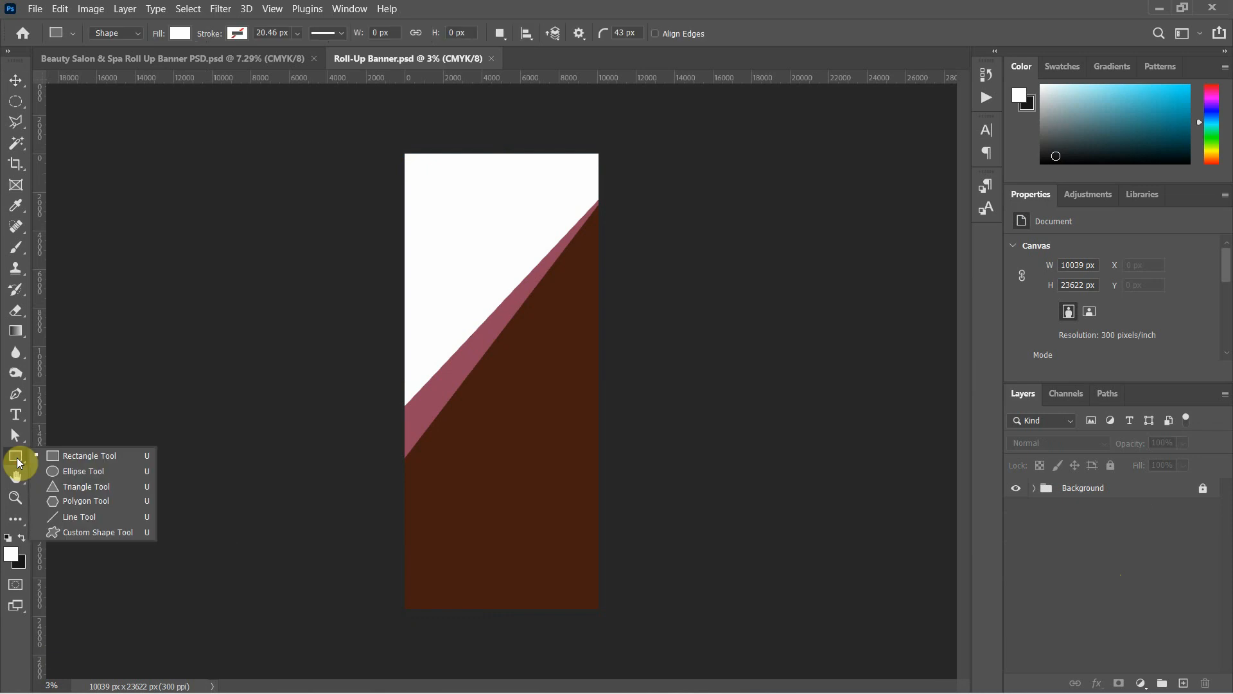
click(66, 463)
key(shift+u)
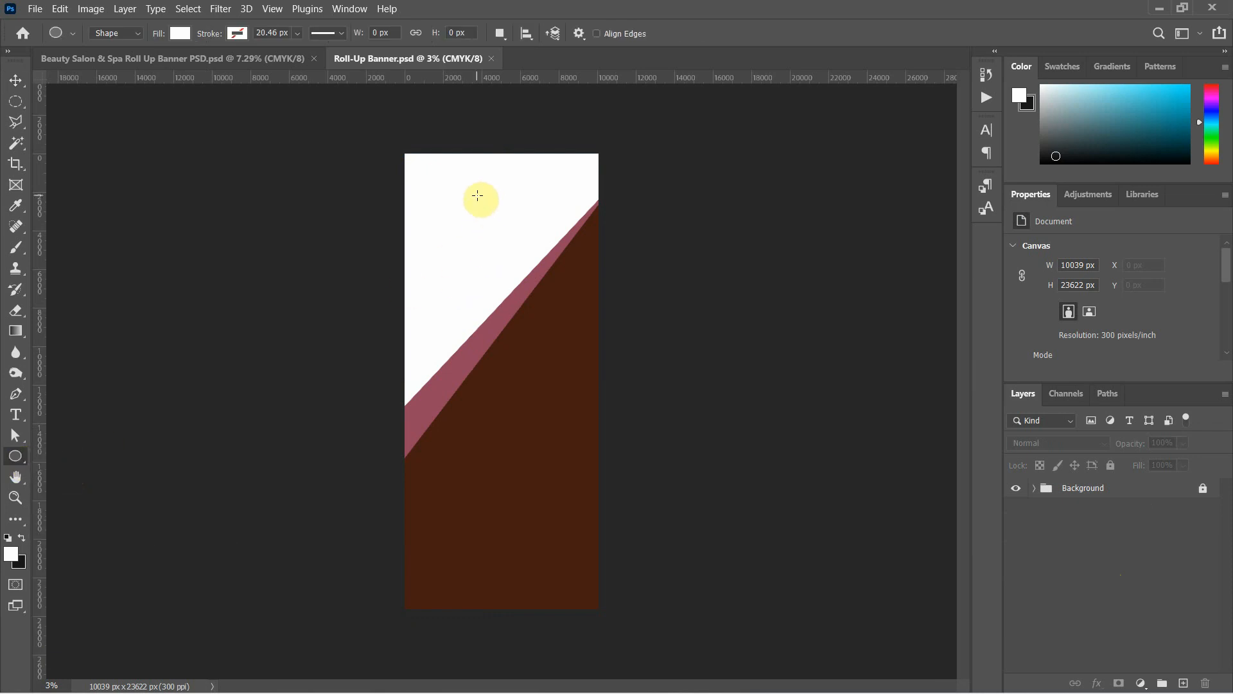
drag(462, 178, 595, 386)
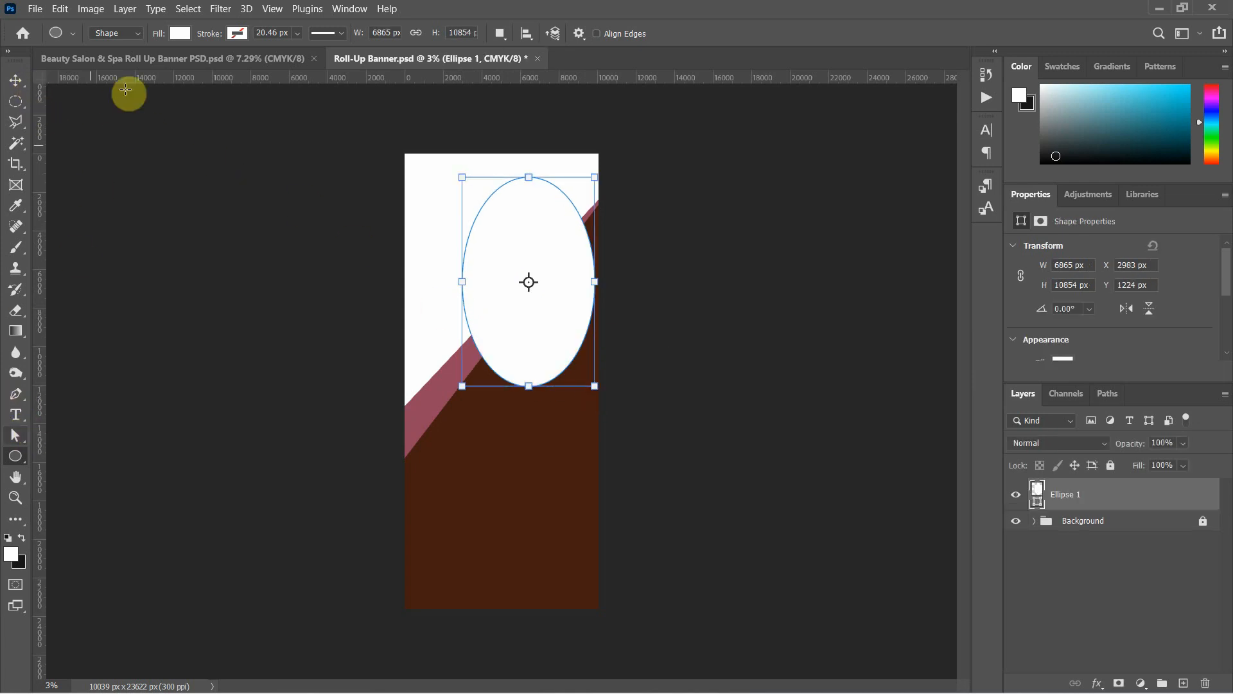
Keep the ellipse's fill white and give it a recently used mauve pink stroke about 277 px wide
click(181, 33)
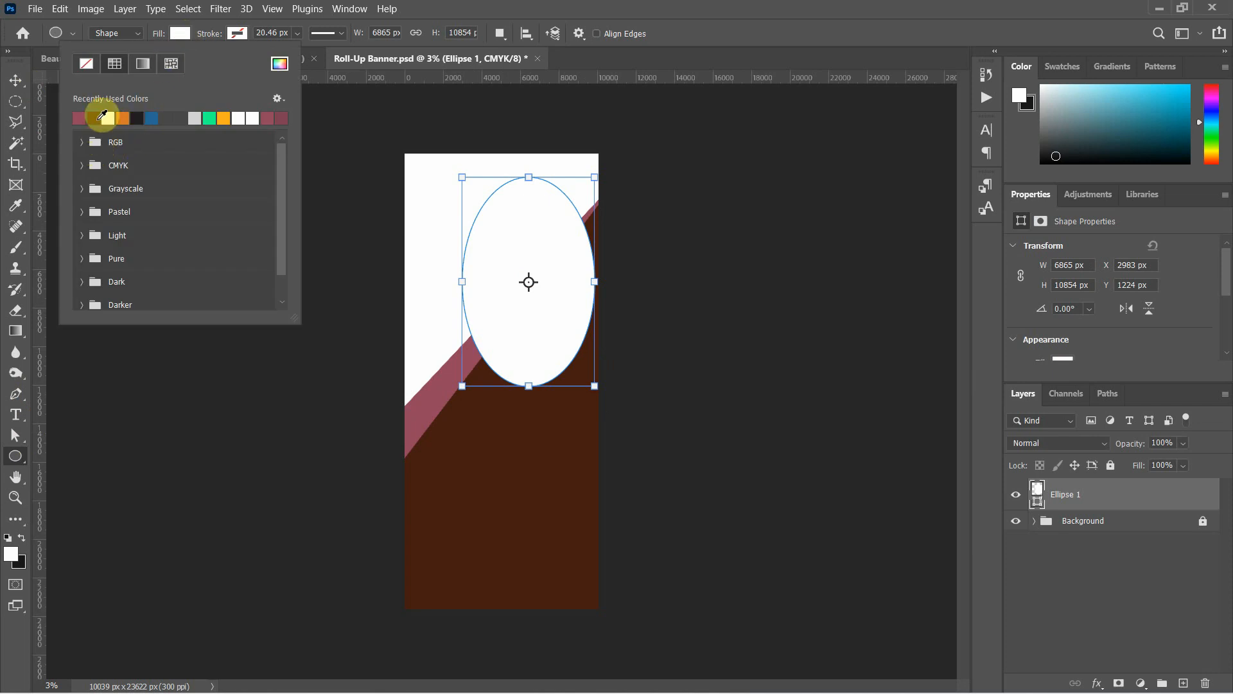
click(244, 30)
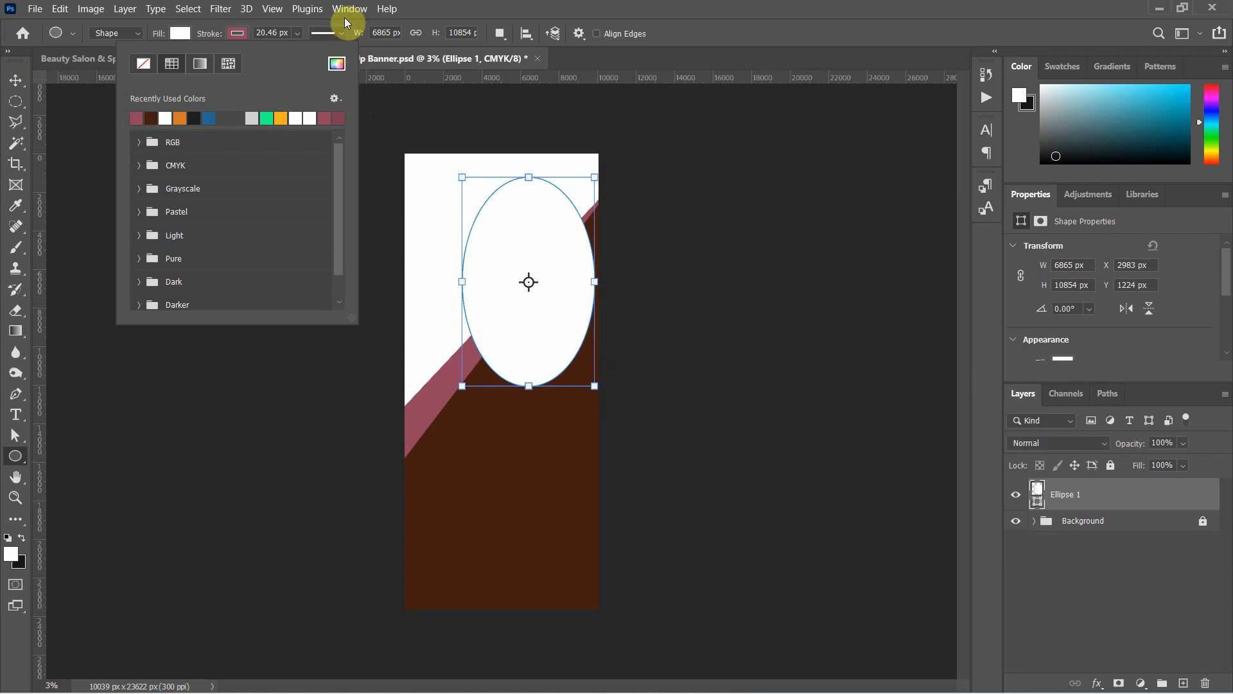
click(316, 24)
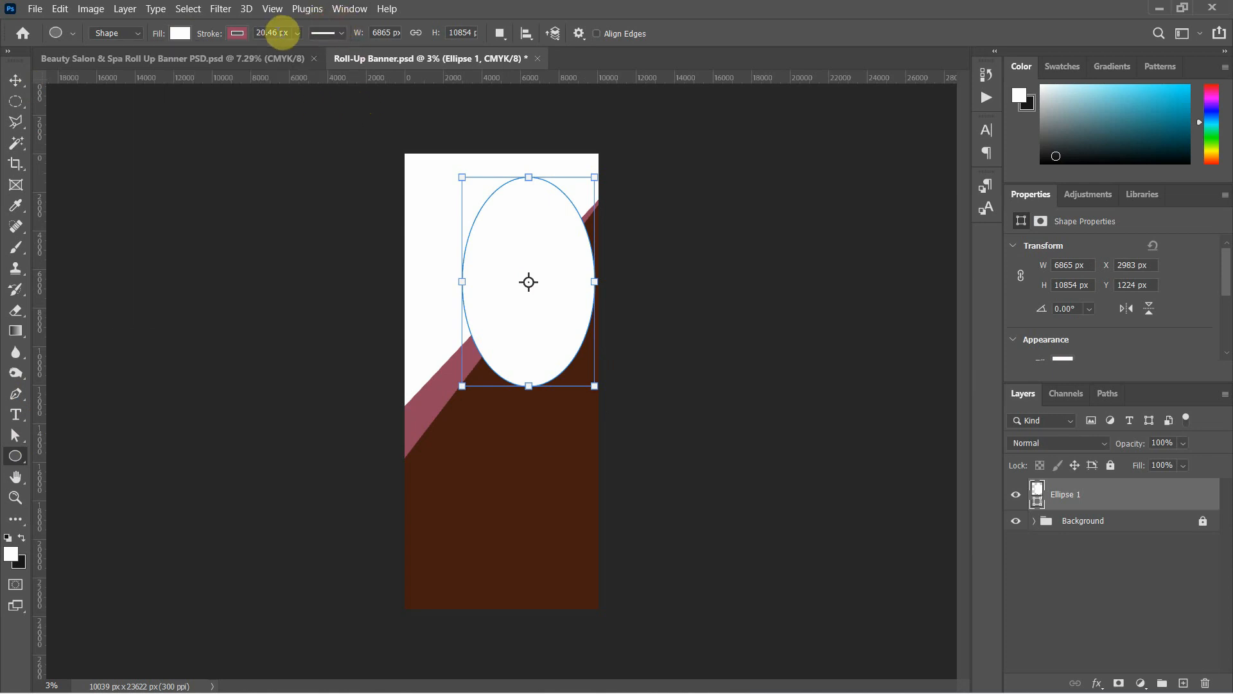
click(299, 33)
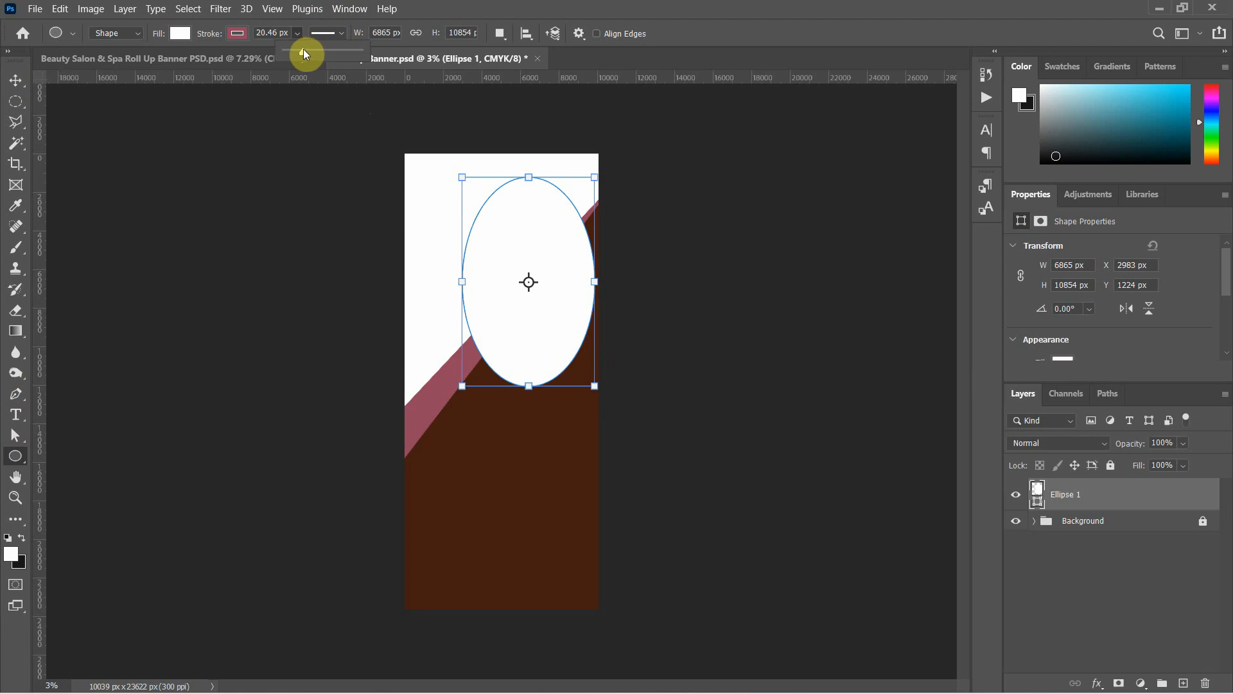
drag(304, 49, 345, 54)
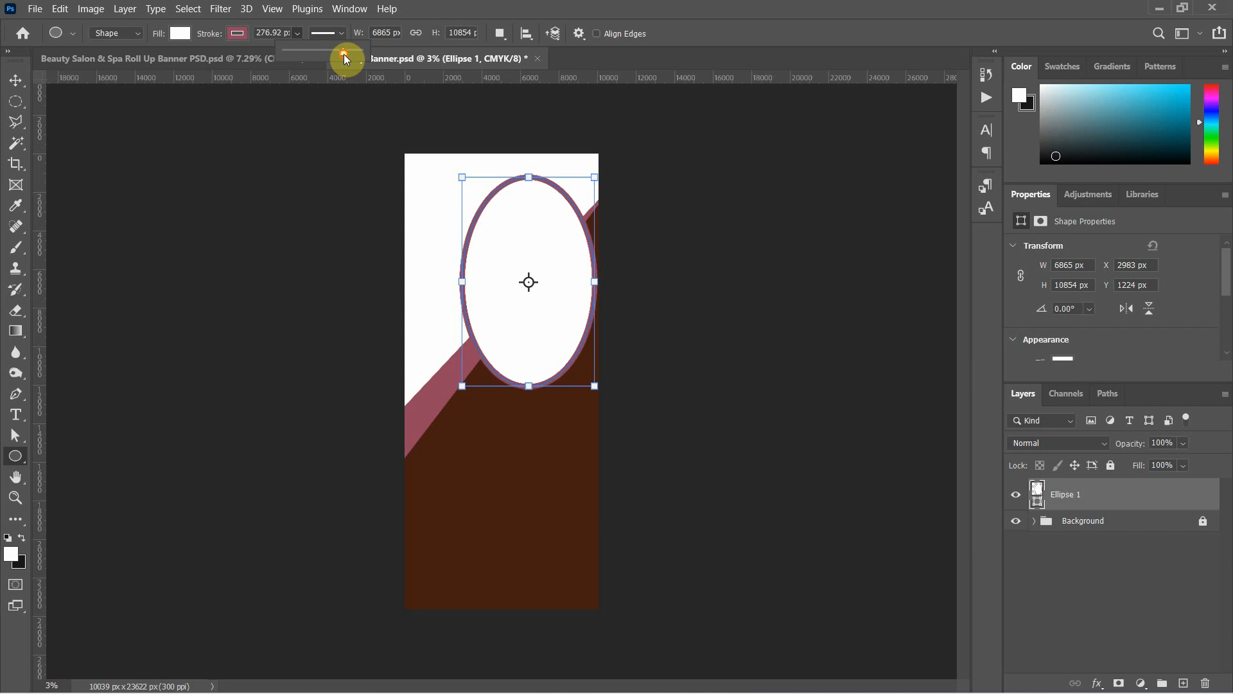
Move the ellipse about 332 px left and 267 px up, and deselect it
click(17, 80)
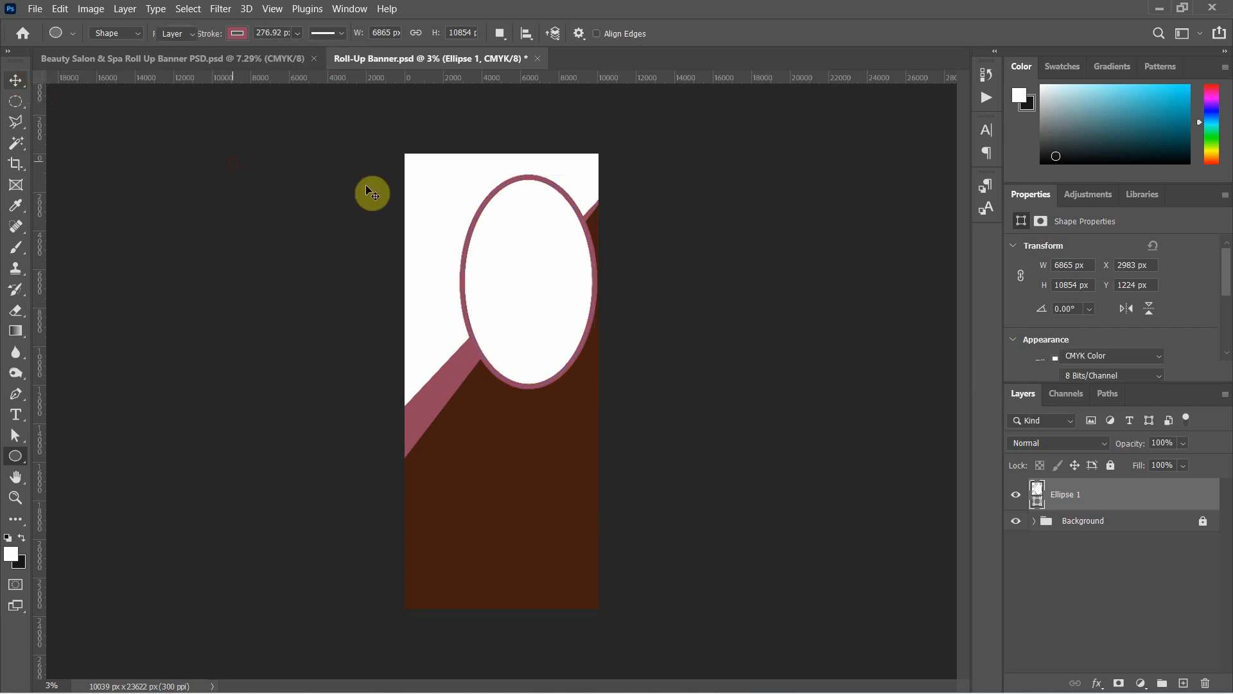
drag(546, 229, 537, 229)
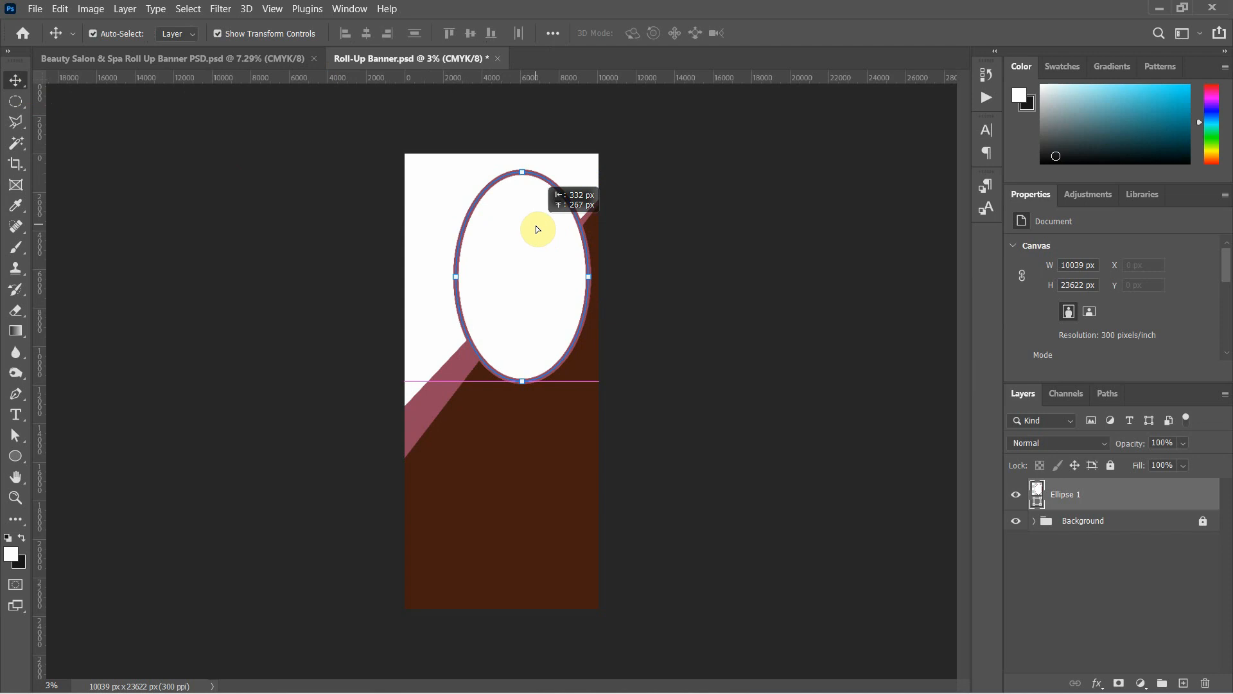
click(627, 358)
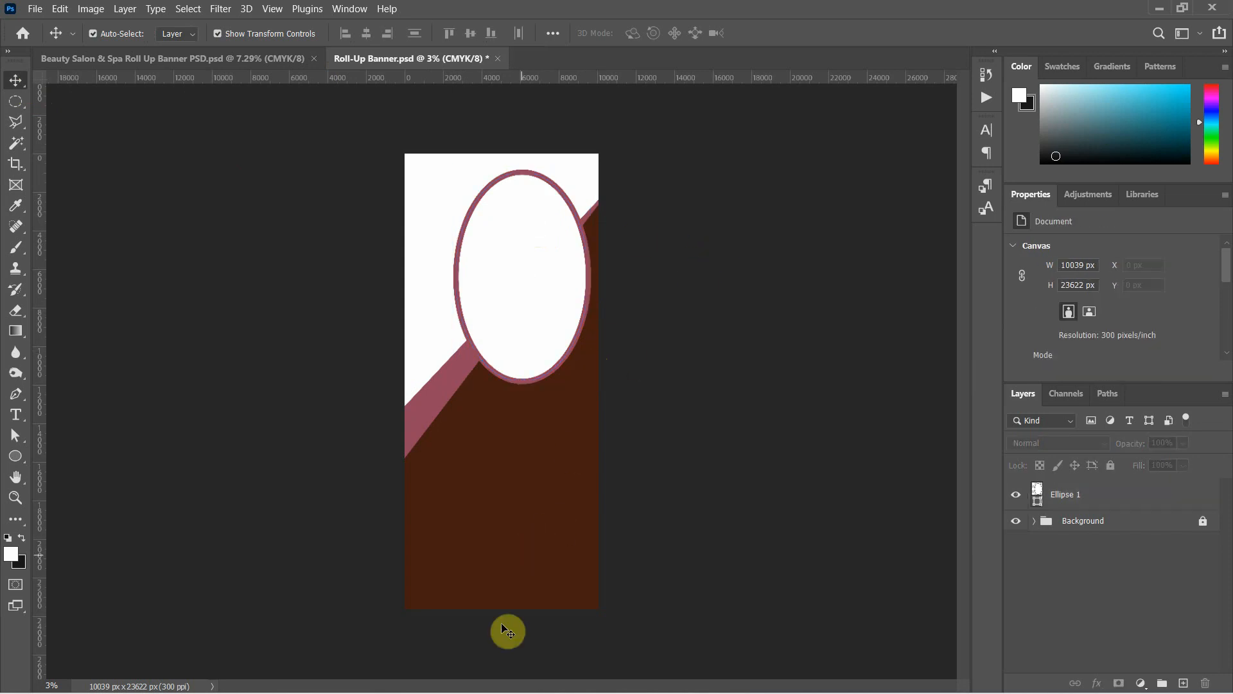
Place Beauty.jpg from the desktop's Roll-Up Banner folder into the banner and position it over the ellipse
mouse_move(496, 679)
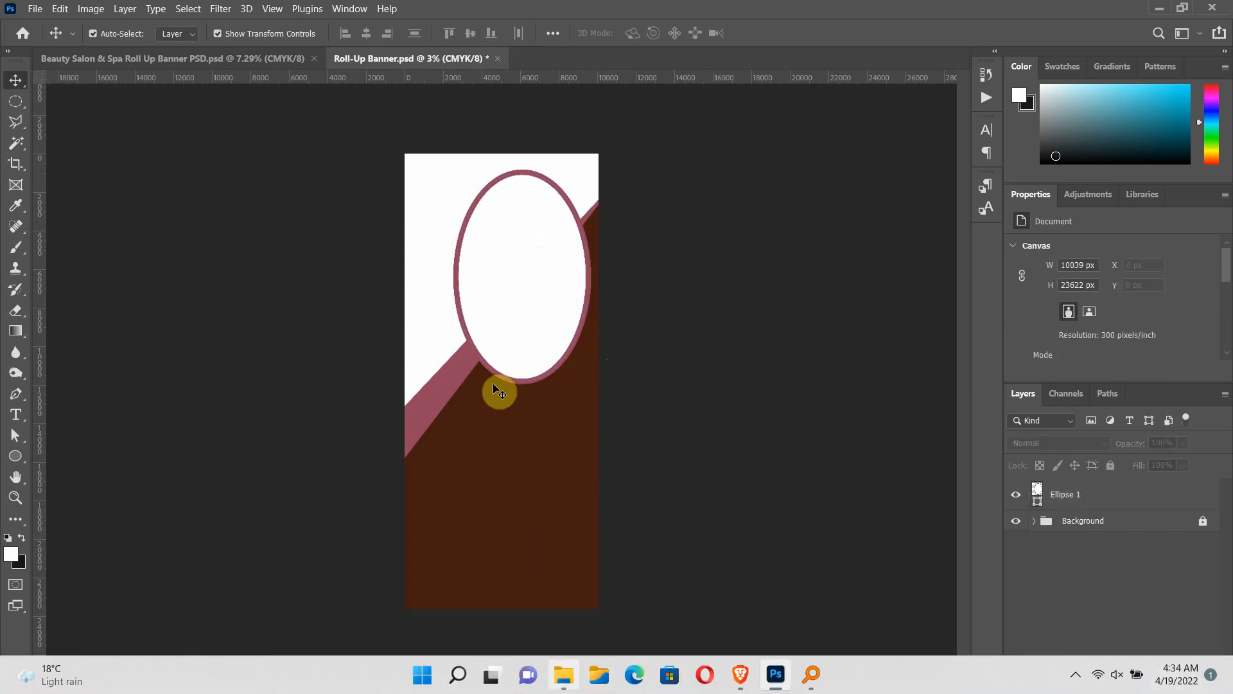
click(564, 685)
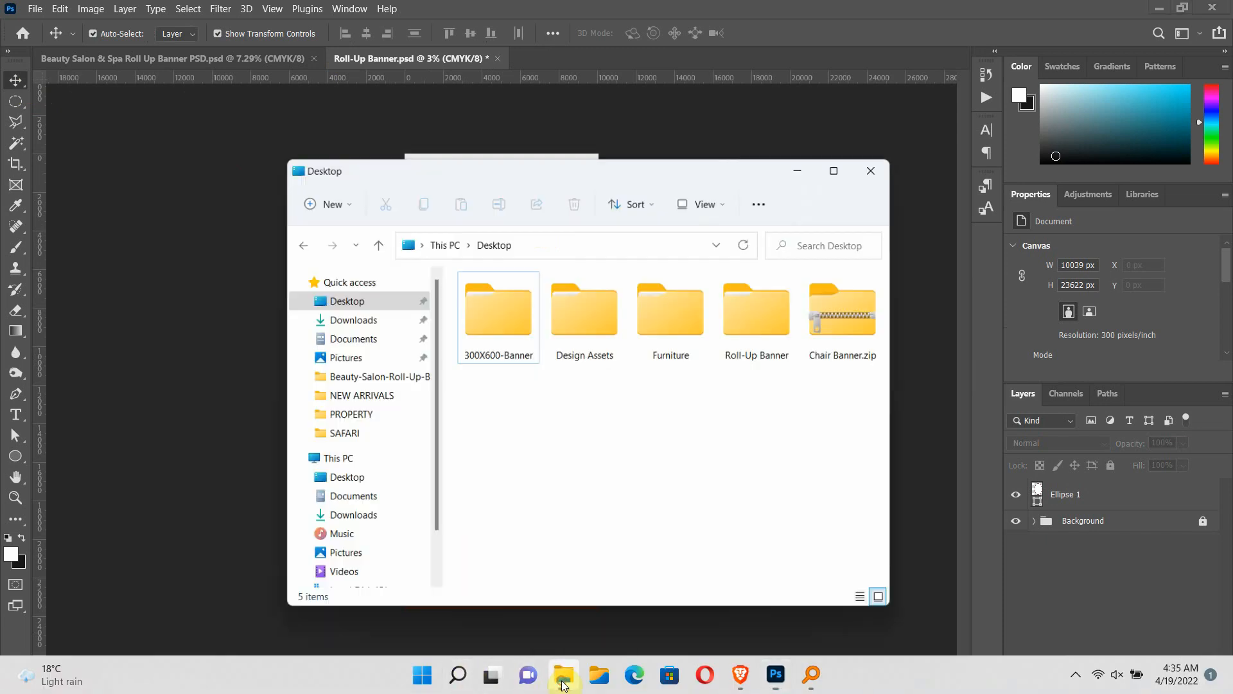
click(750, 315)
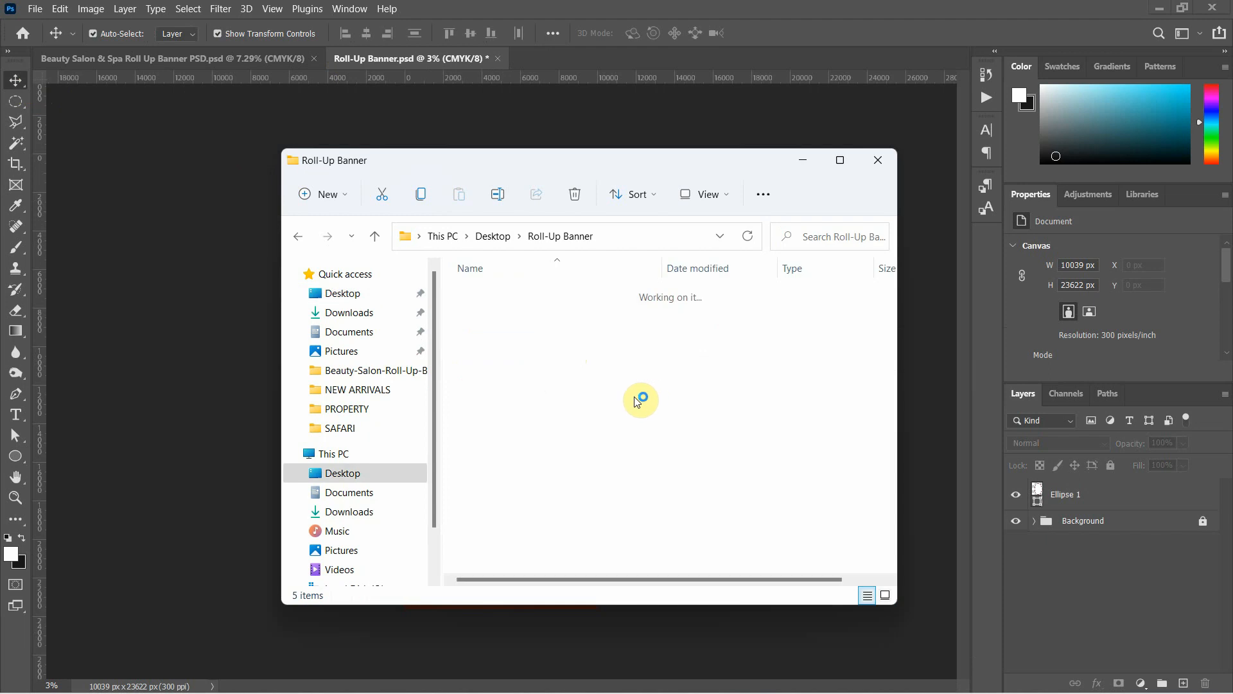
click(500, 324)
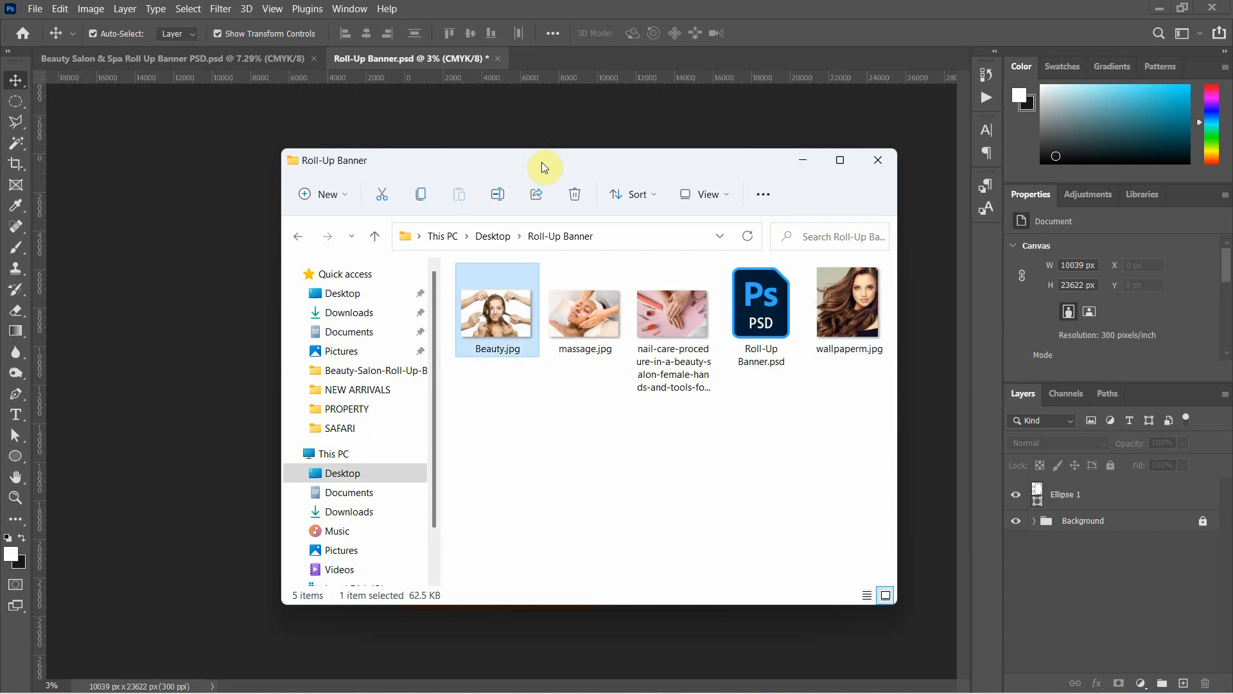
drag(543, 168, 681, 336)
drag(633, 481, 517, 251)
key(shift)
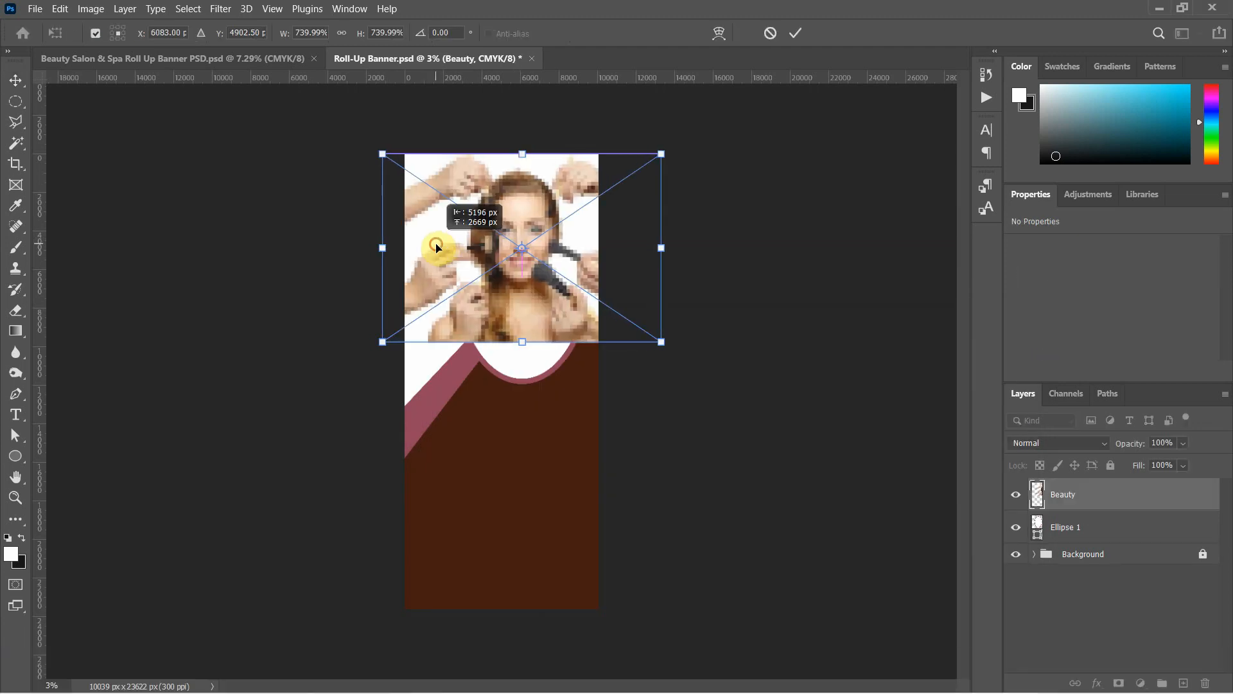
Enlarge the placed Beauty photo to about 930%, centre it over the ellipse and commit the placement
drag(663, 346, 718, 419)
drag(557, 338, 525, 338)
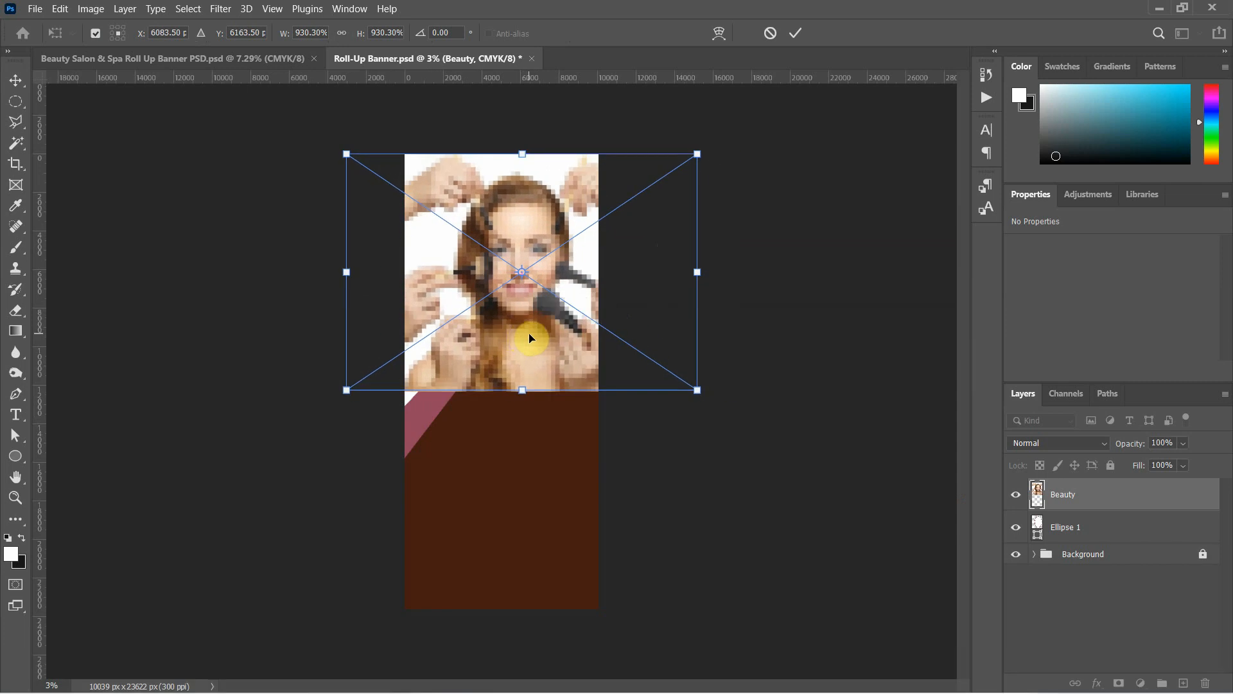
key(Return)
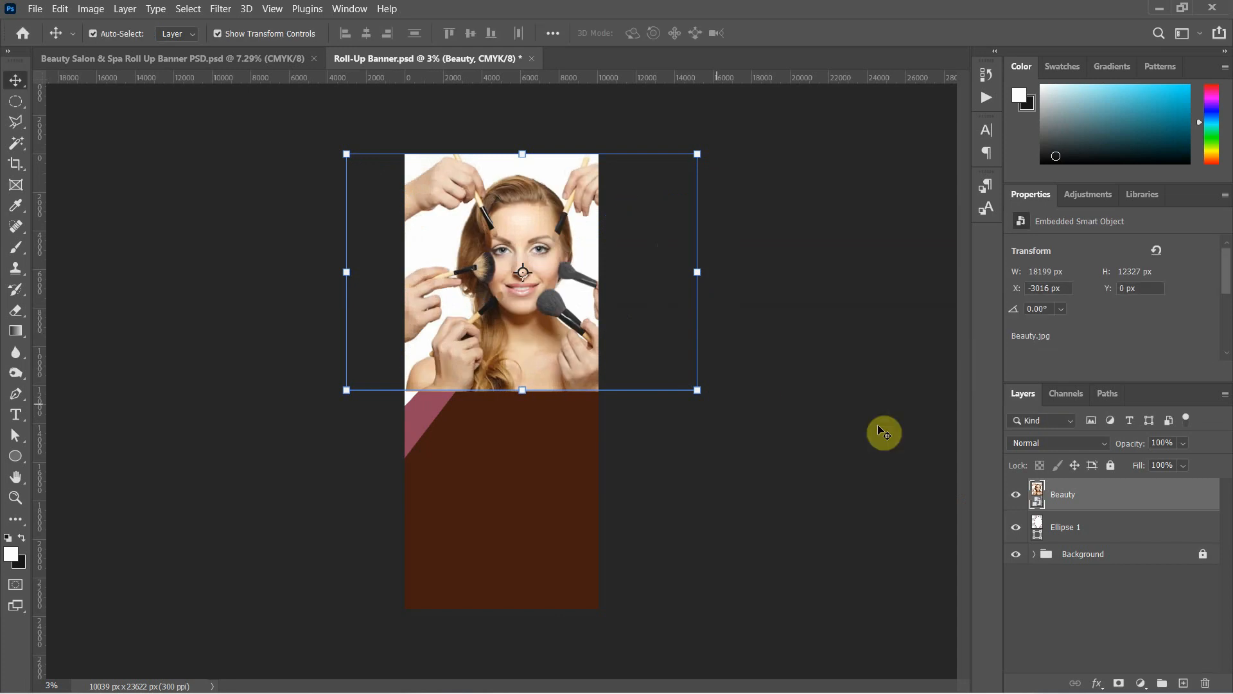
Clip the Beauty photo to the ellipse with a clipping mask and scale it down to about 844%
right_click(1122, 496)
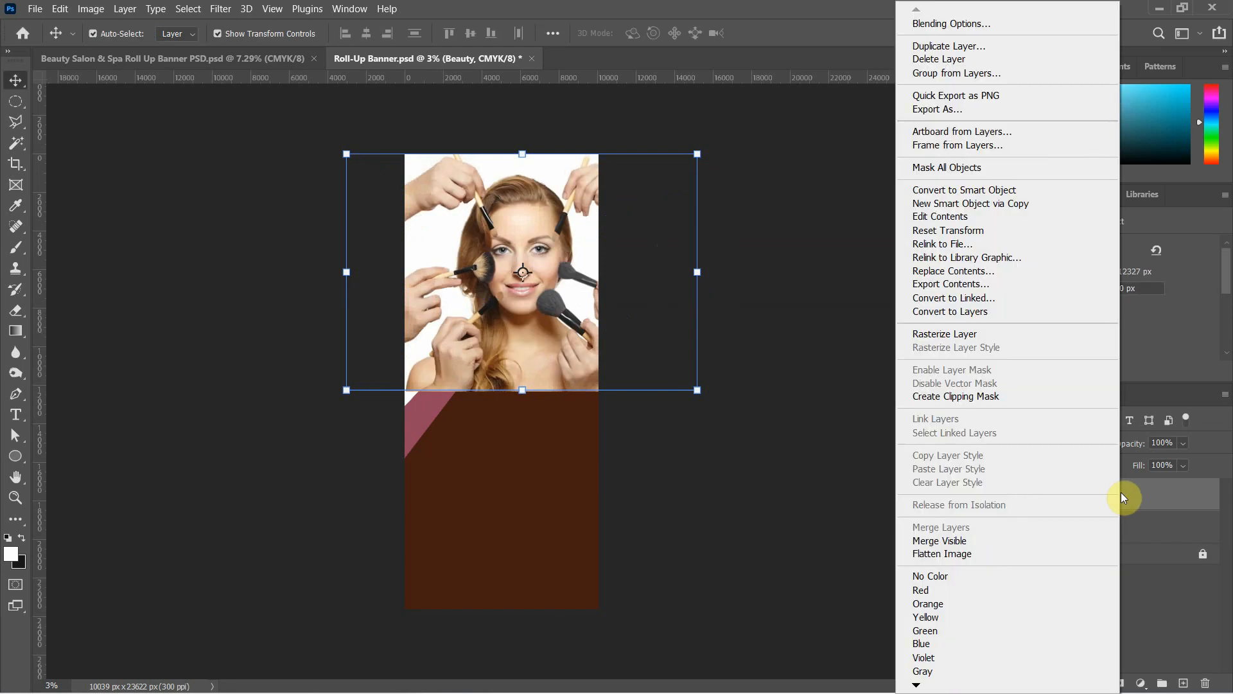
click(1008, 398)
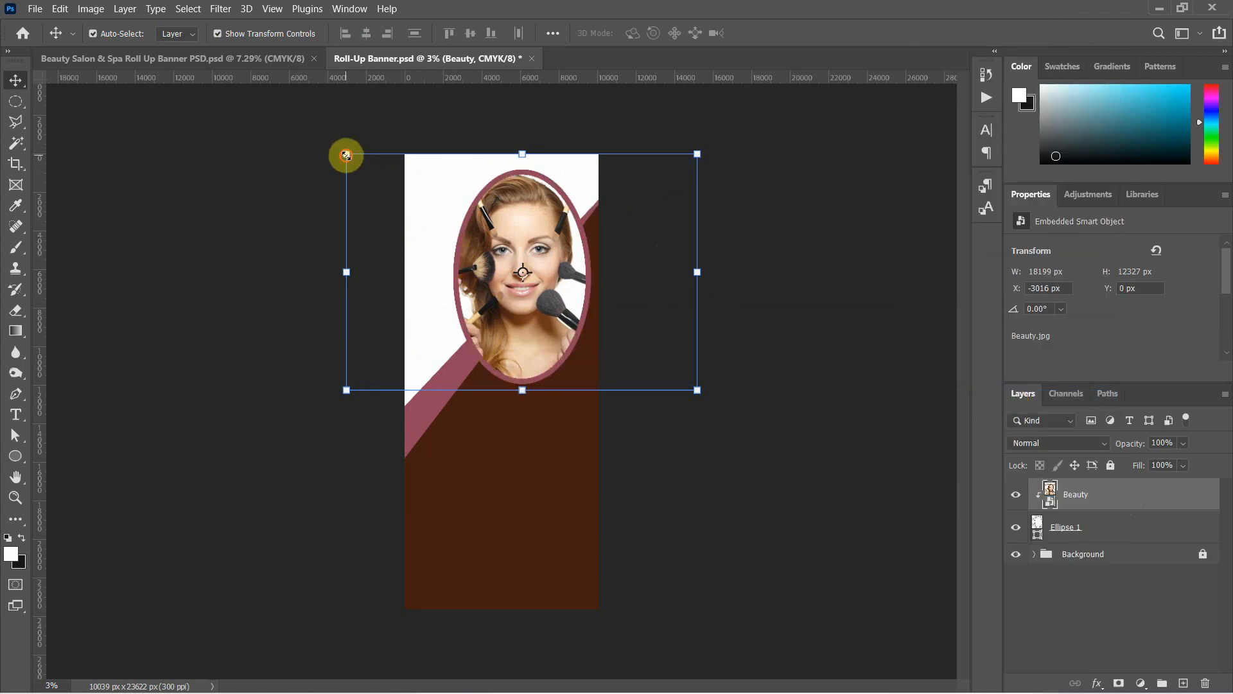
drag(346, 155, 360, 165)
drag(696, 391, 687, 388)
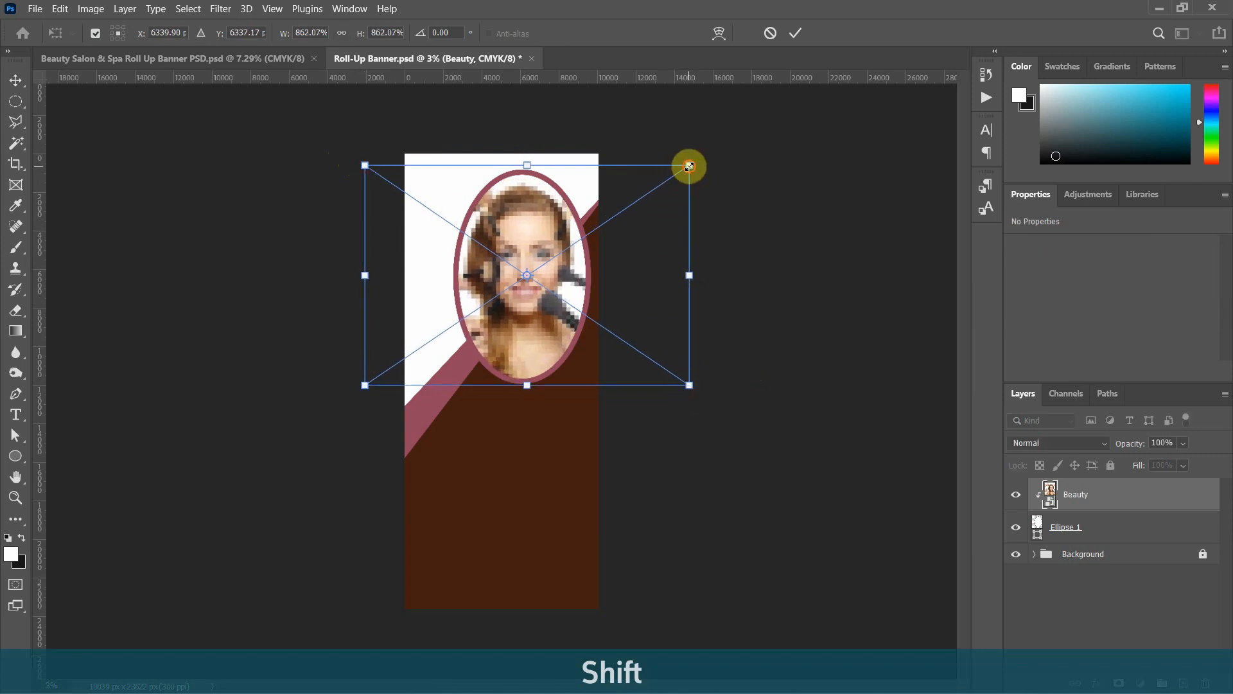
drag(689, 166, 683, 171)
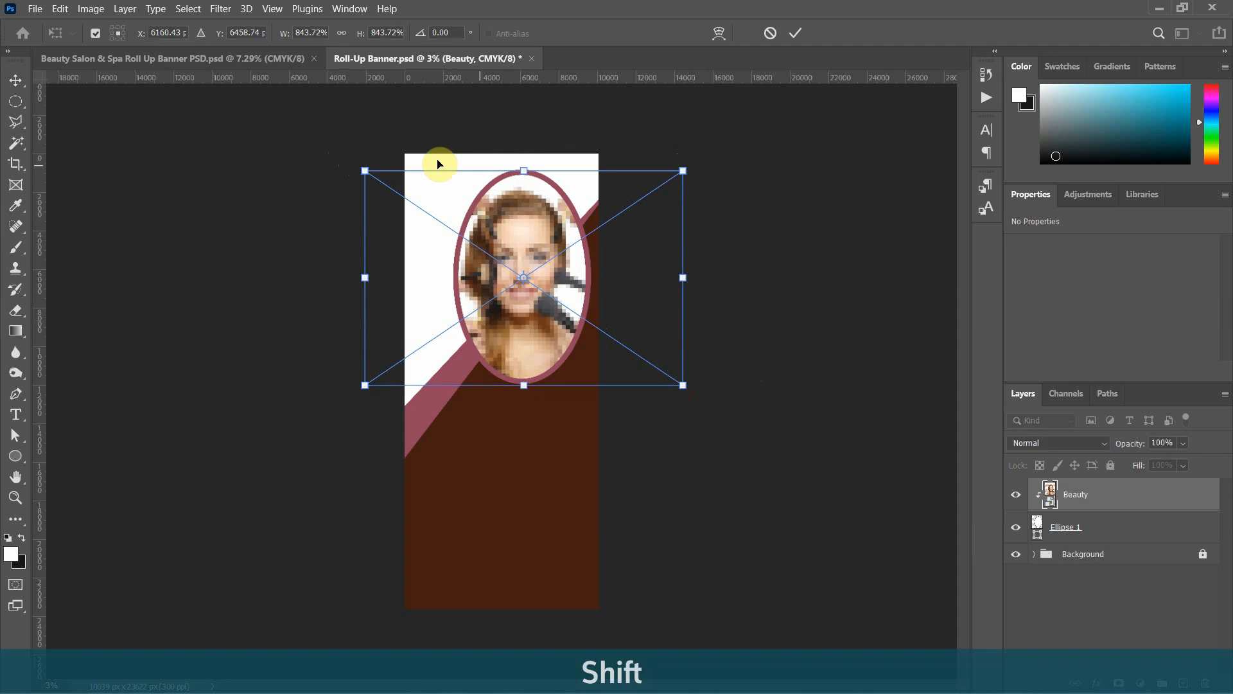
key(Return)
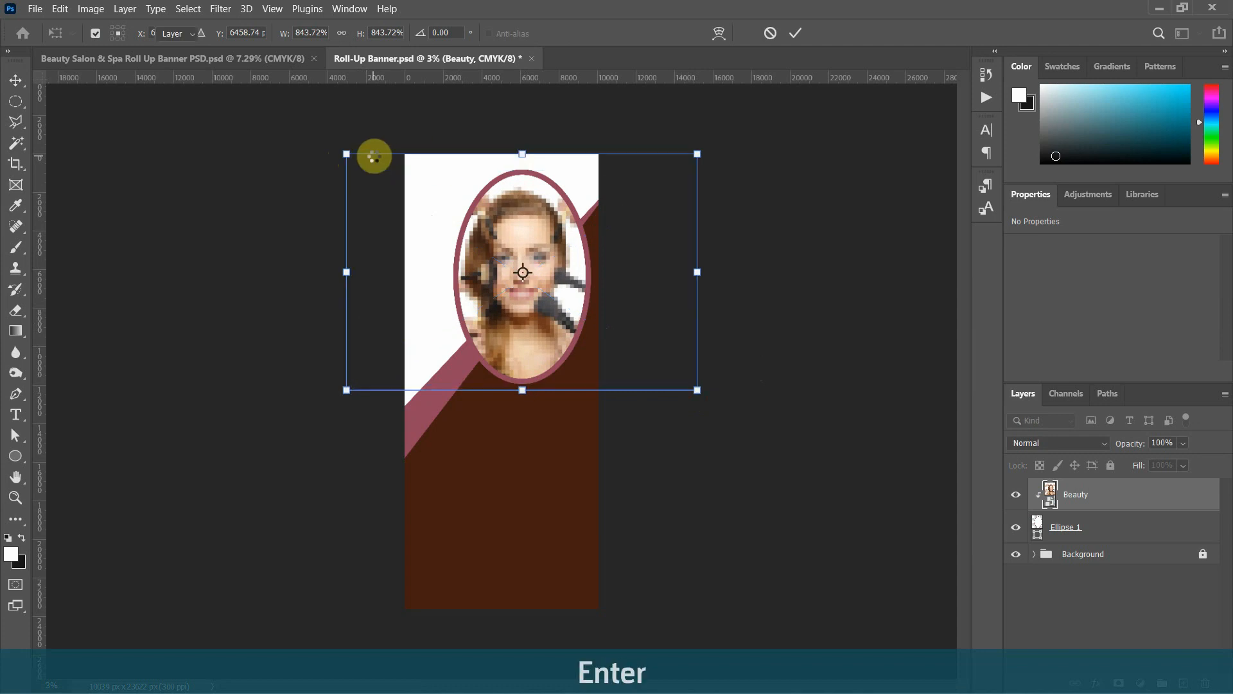
click(780, 329)
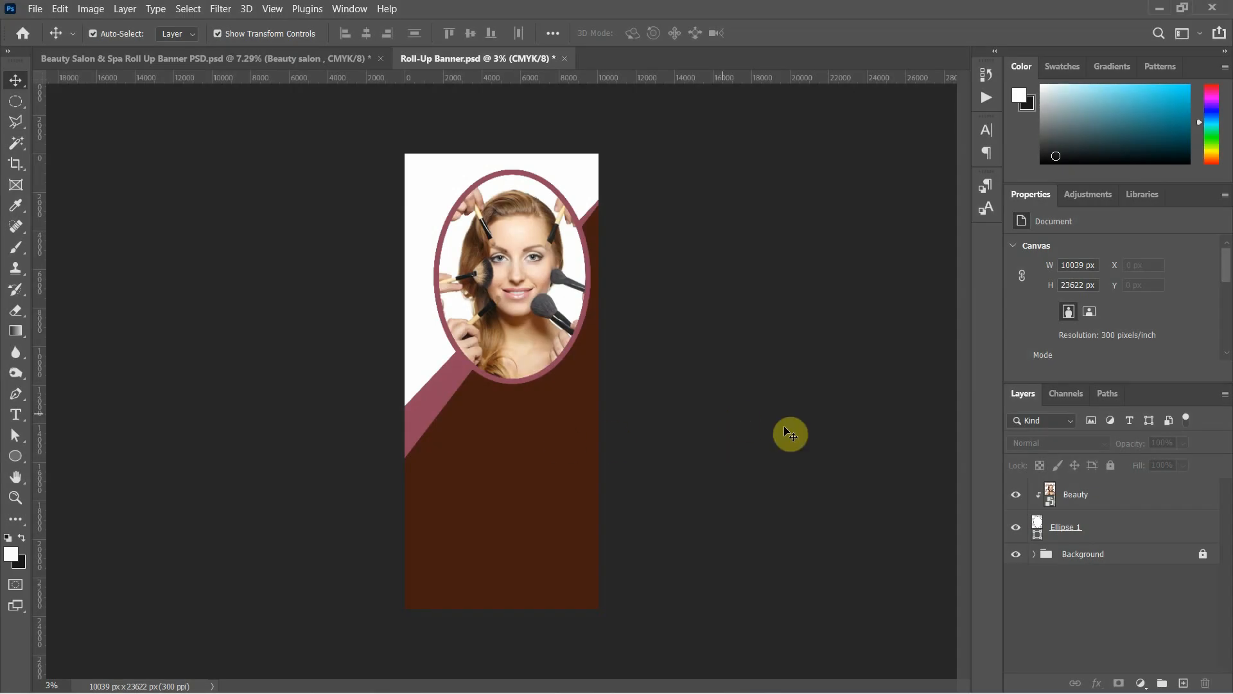
Group the Beauty and Ellipse 1 layers, rename the group as Model Image and deselect it
click(1098, 528)
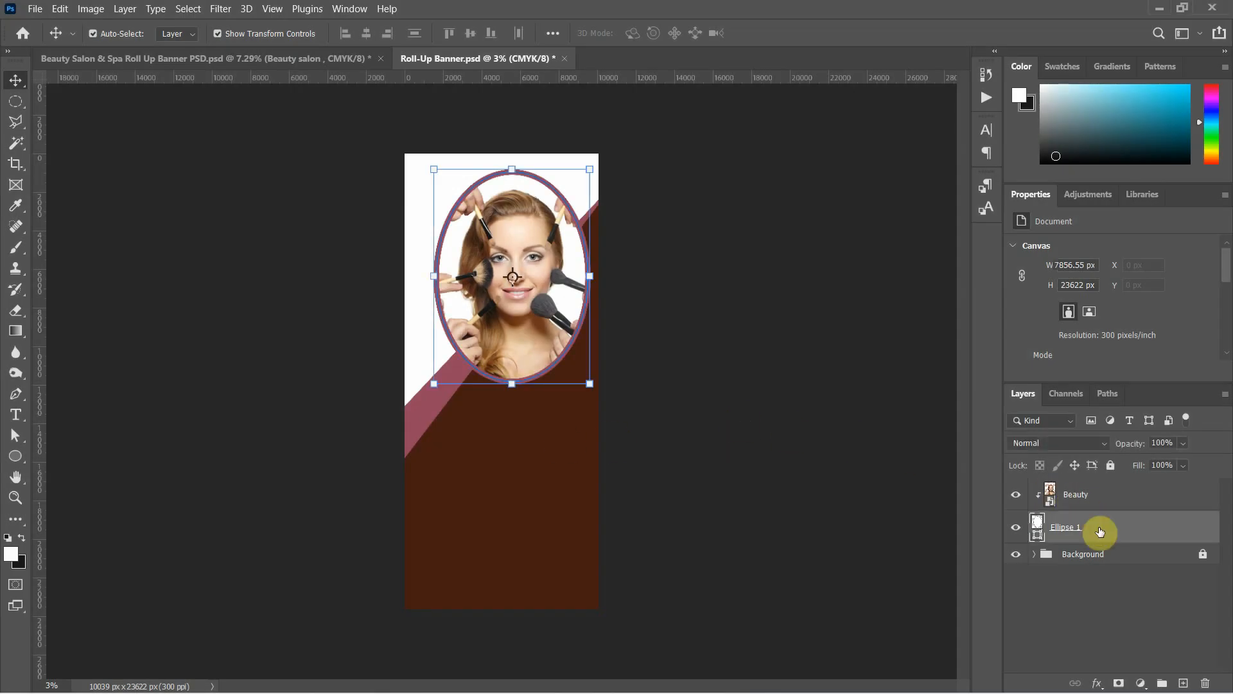
ctrl+click(1108, 502)
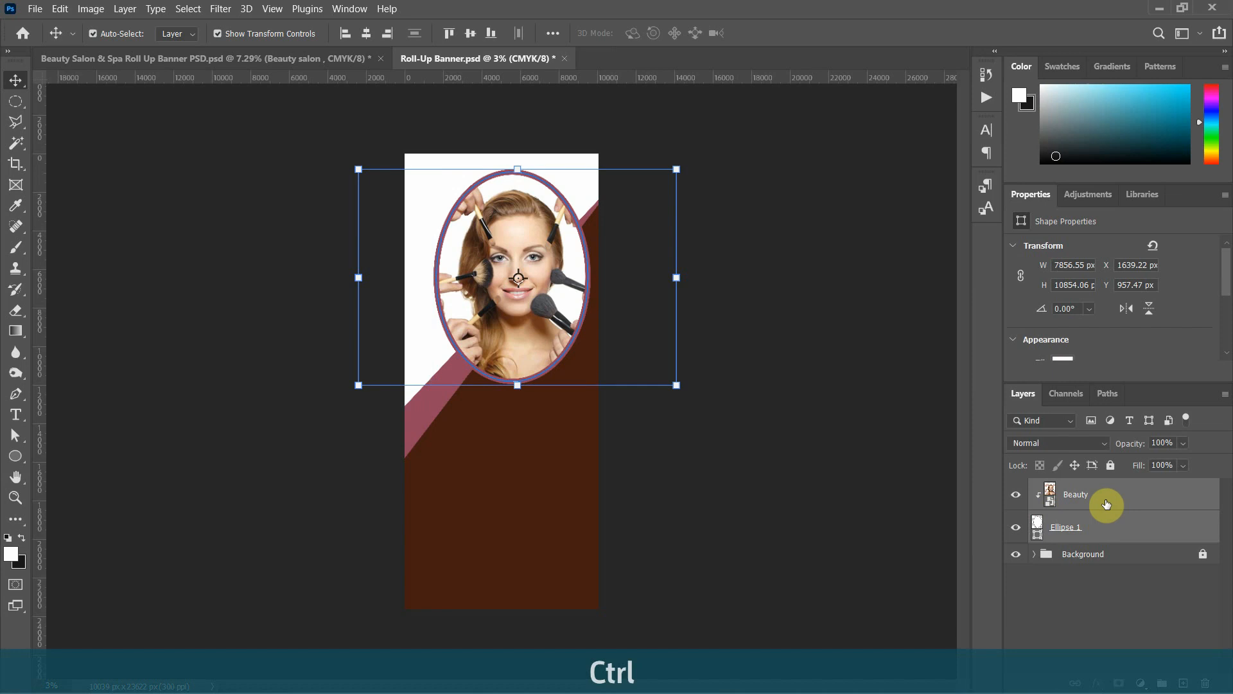
drag(1101, 503, 1126, 578)
drag(1132, 594, 1163, 683)
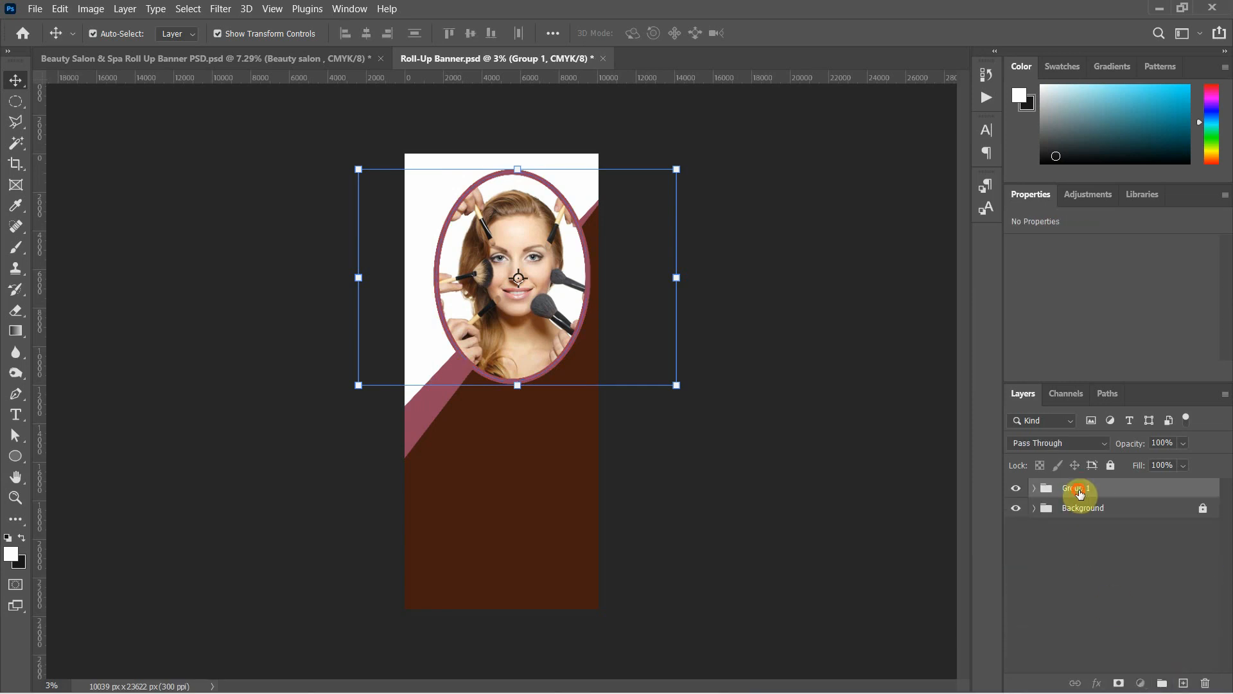
text(Mo)
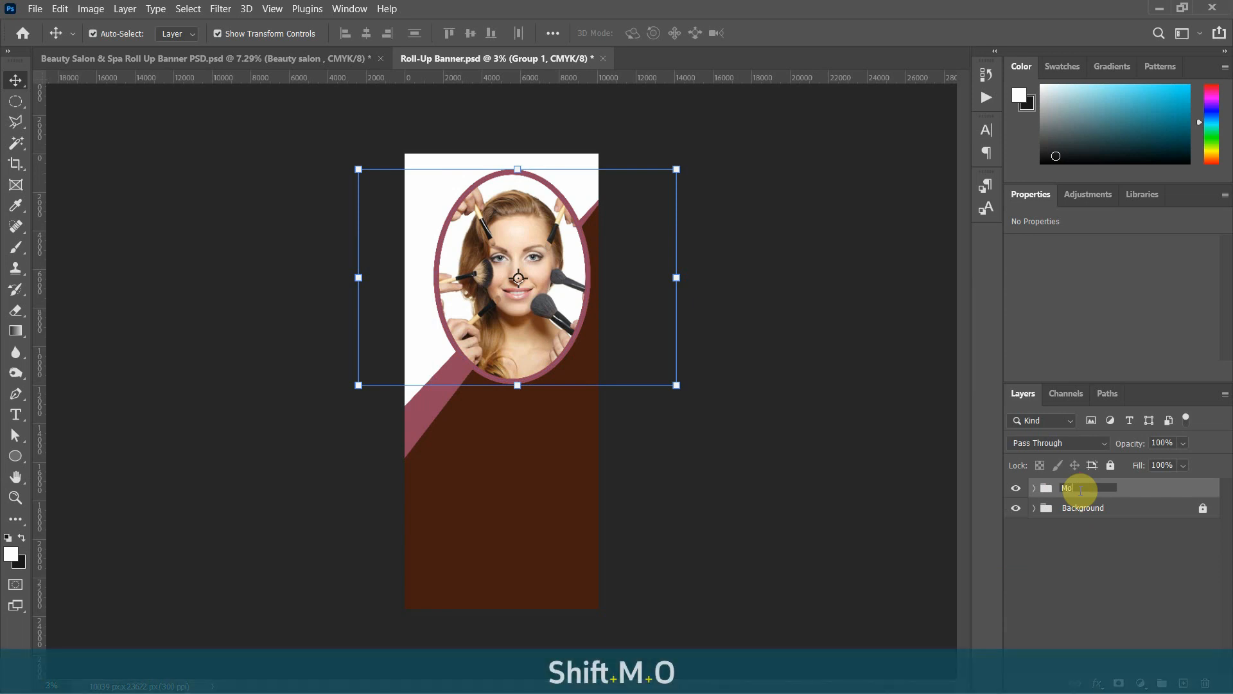
text(del Image)
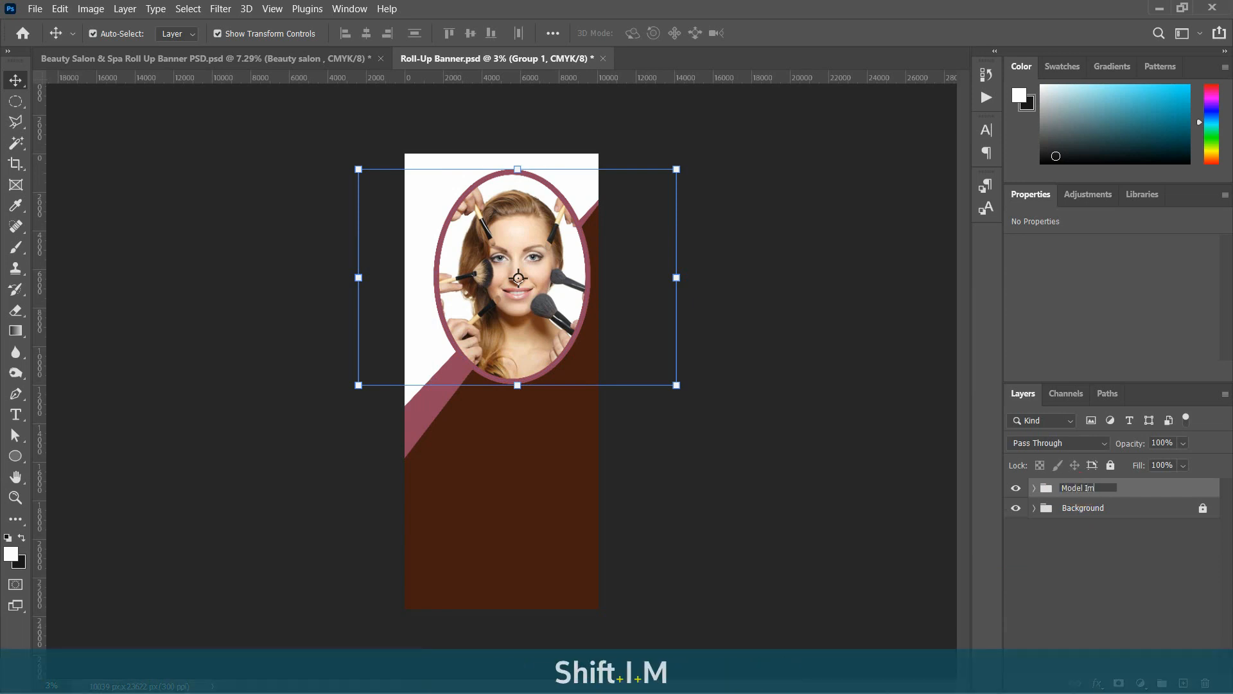
click(1150, 489)
click(801, 434)
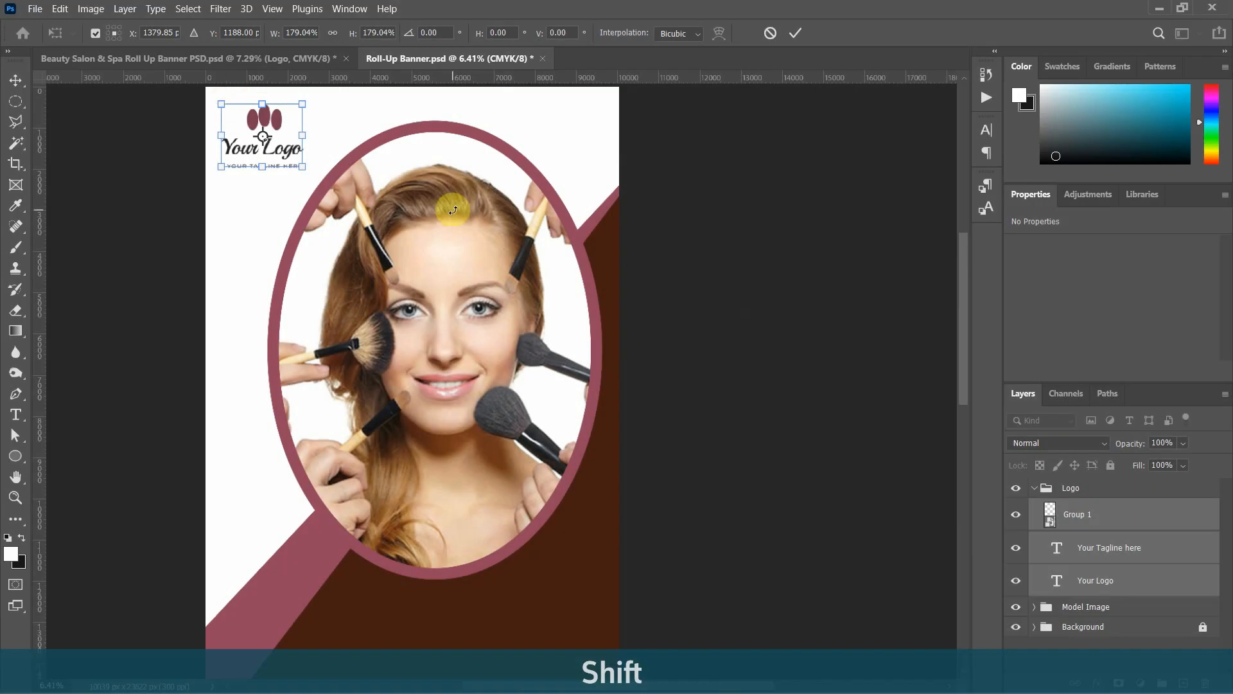
Apply the logo layers' scaling to about 179% in the banner's upper left corner
key(Return)
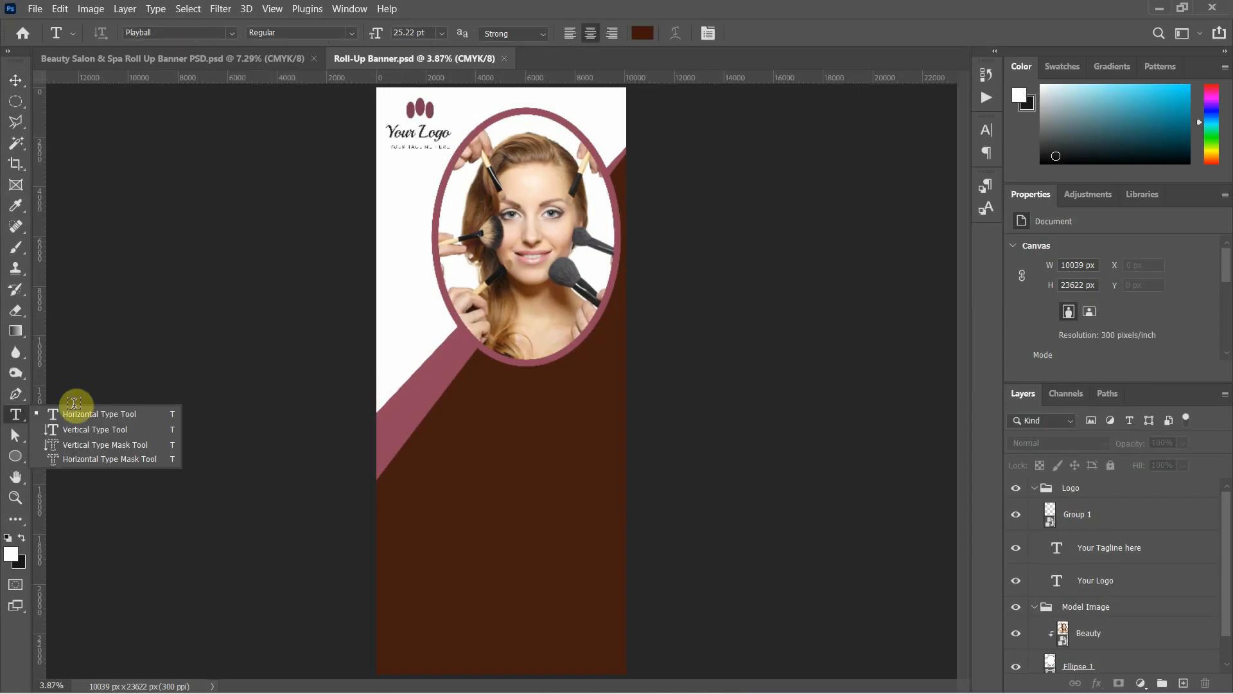
Start a horizontal text line on the white area below the ellipse's left side and set its font size to 200 pt
click(403, 345)
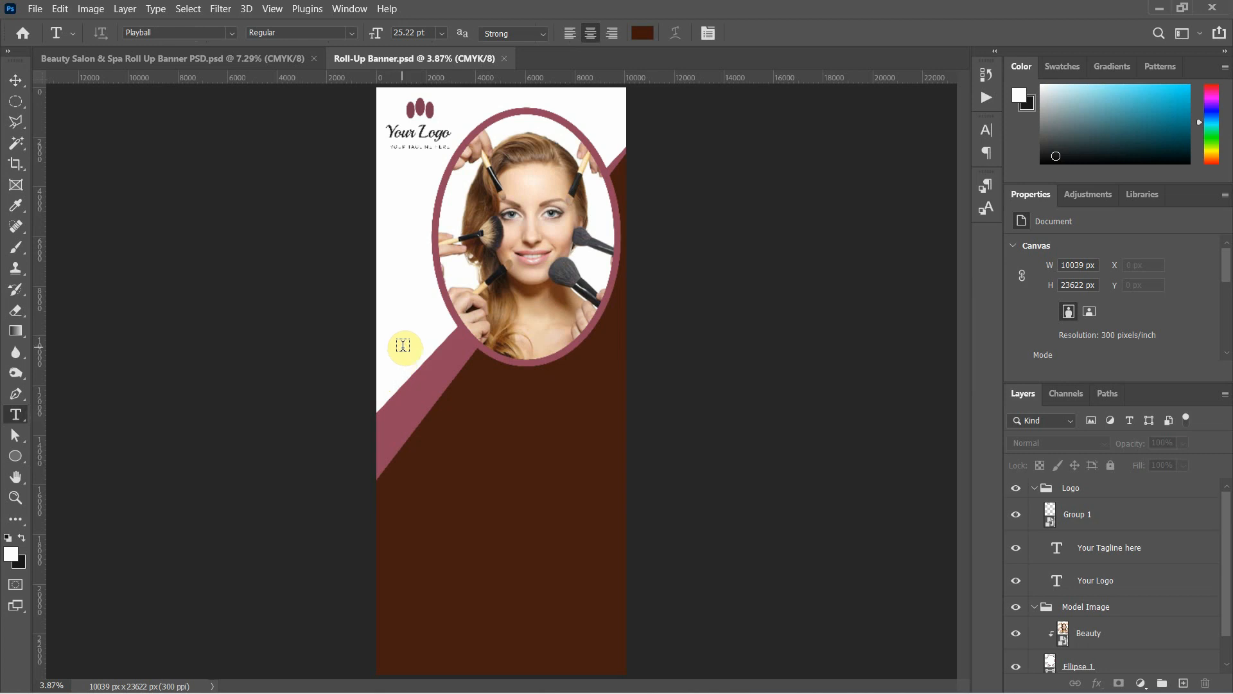
click(402, 347)
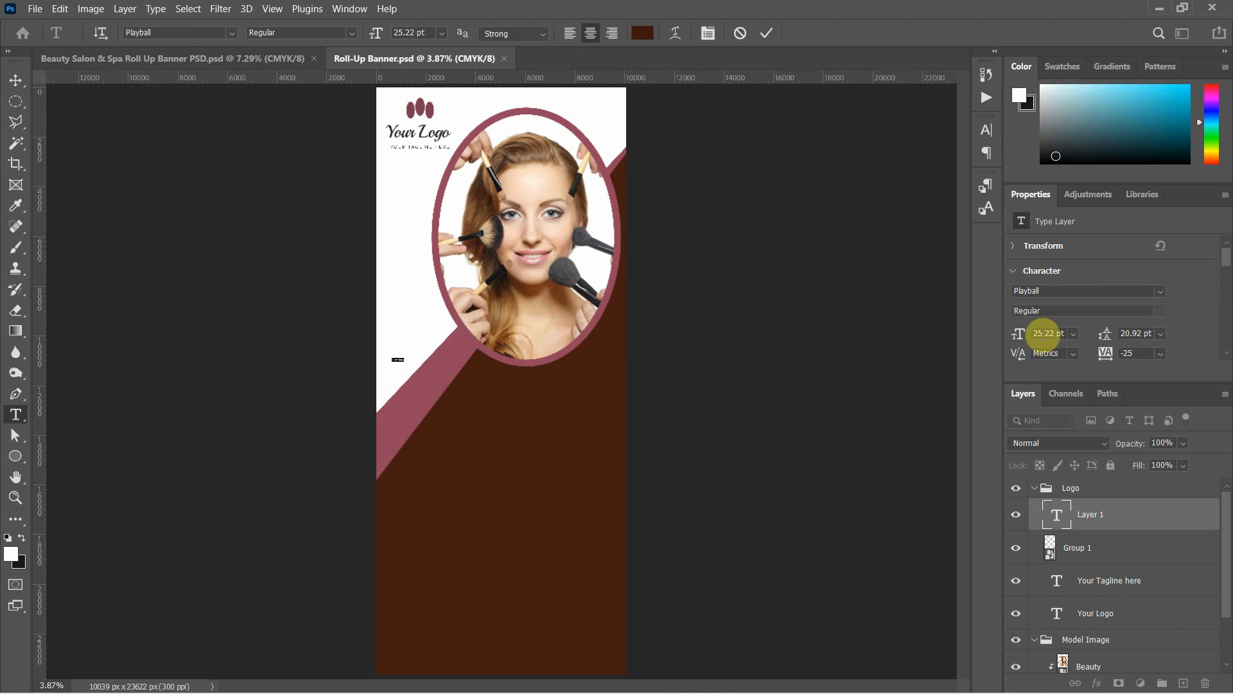
click(1050, 333)
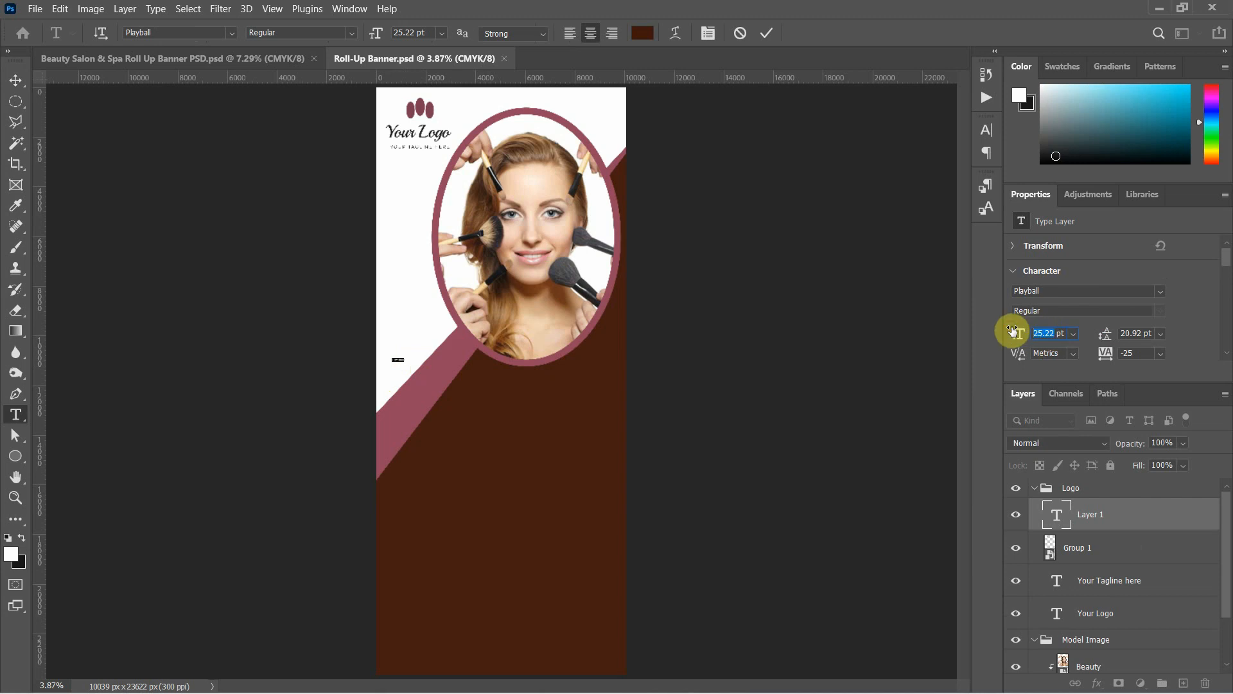
text(200)
key(Return)
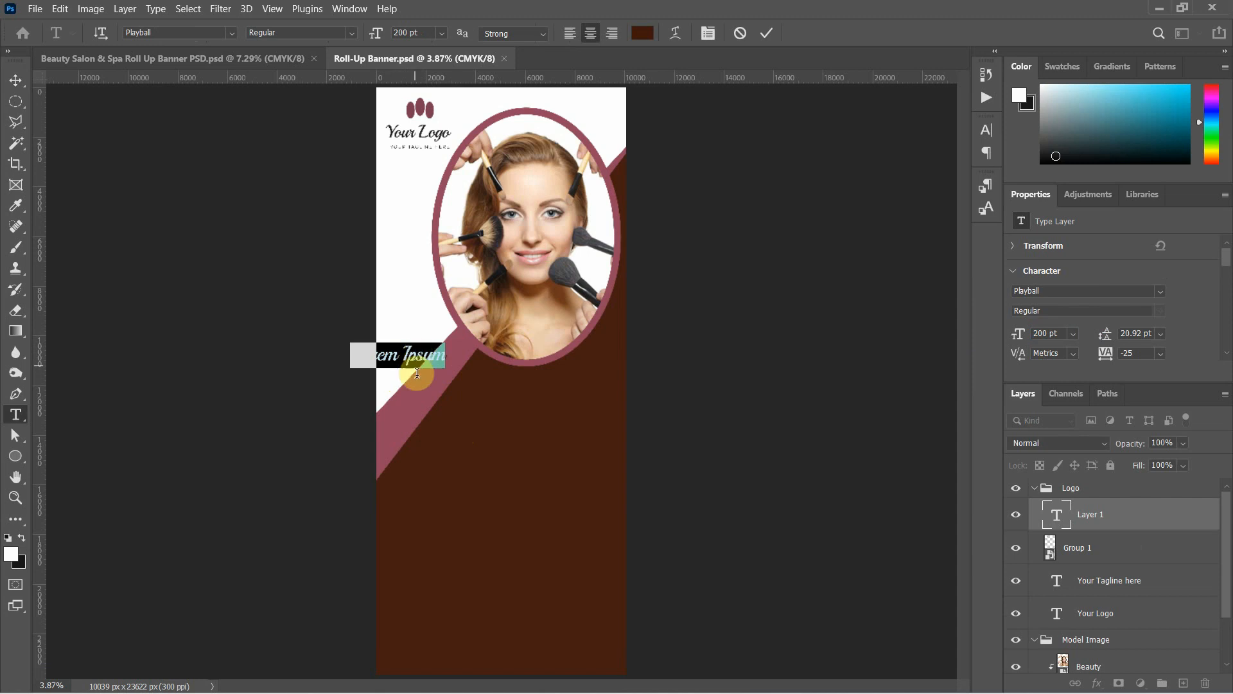
Shift the new text line toward the ellipse, enter Beauty Salon on two lines and set its leading to 101 pt
drag(458, 373, 510, 375)
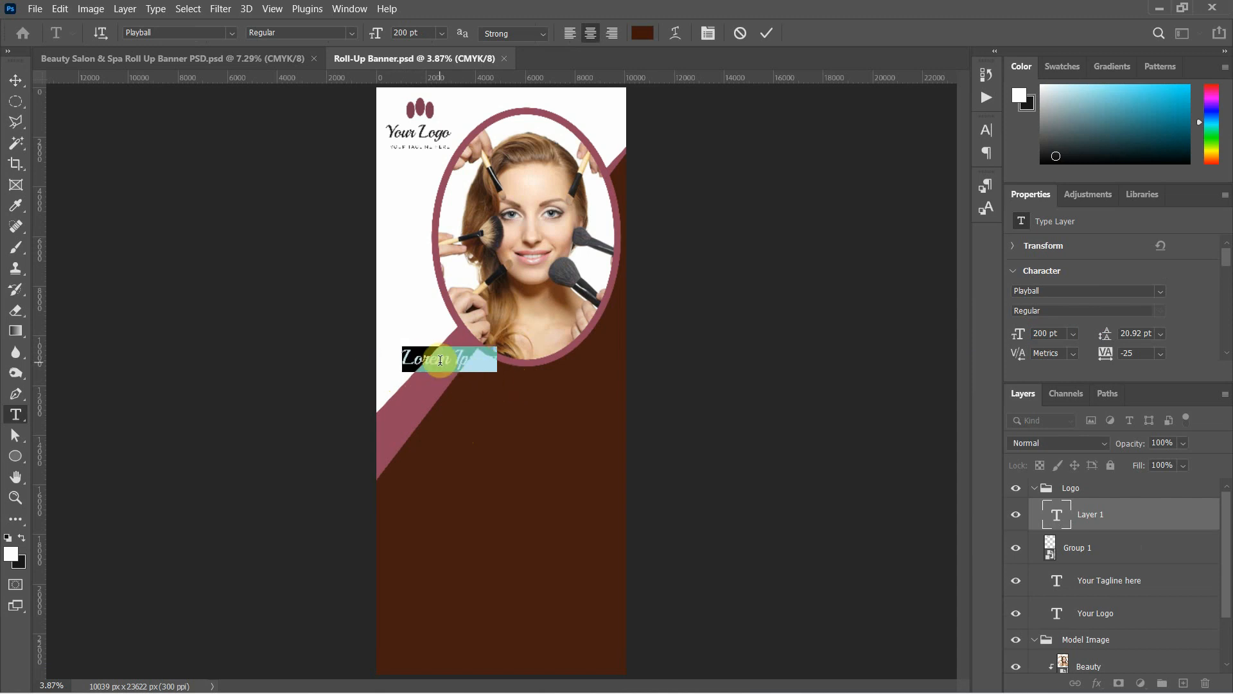
text(Beauty Salon)
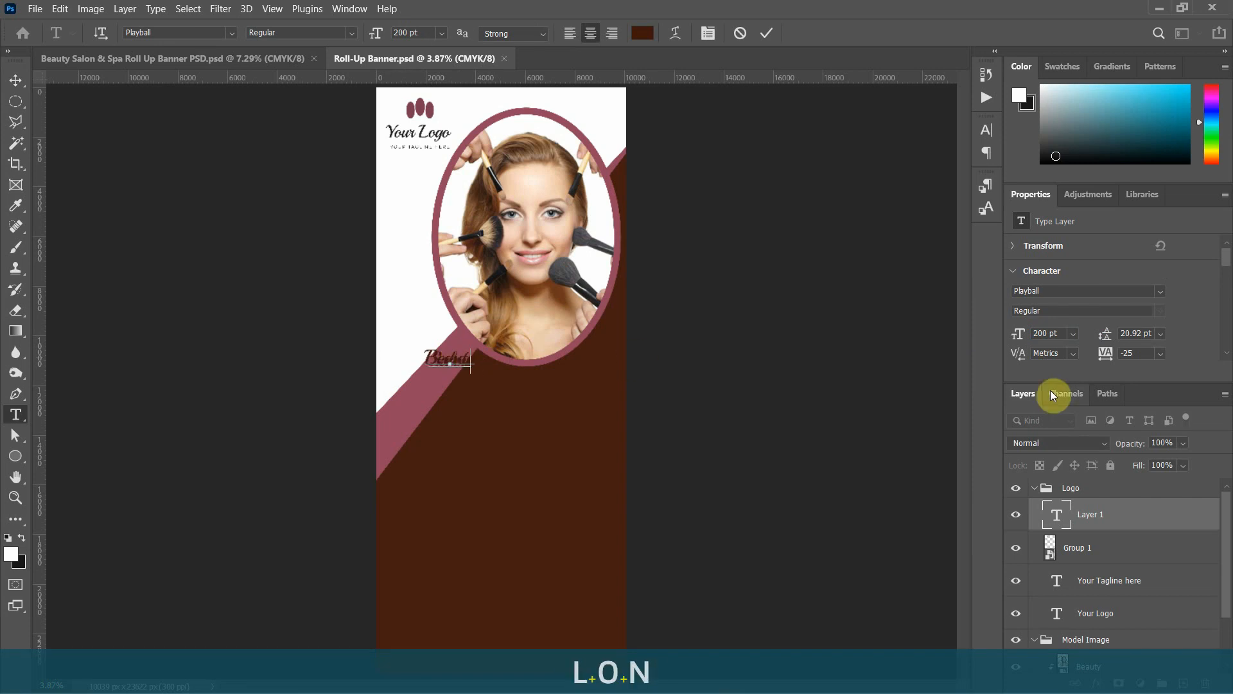
key(ctrl+a)
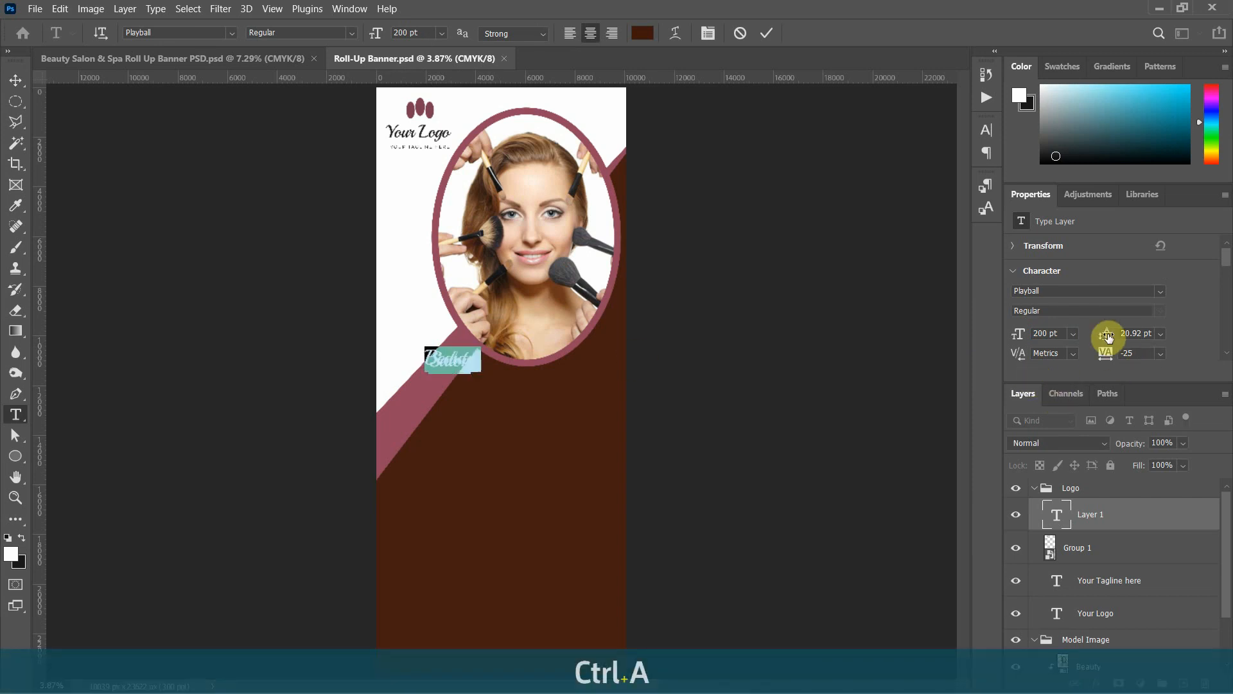
drag(1107, 336, 1137, 334)
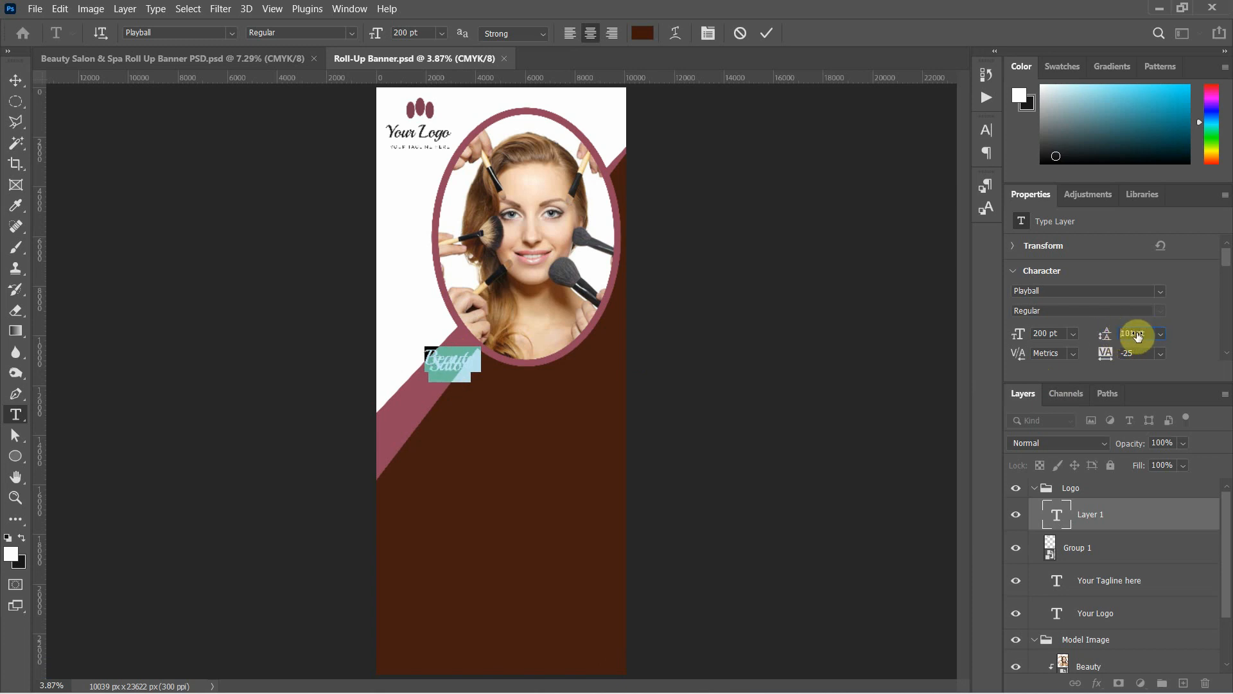
Set the Beauty Salon headline's font size to 400 pt and its leading to 357 pt, and commit the text
click(1026, 334)
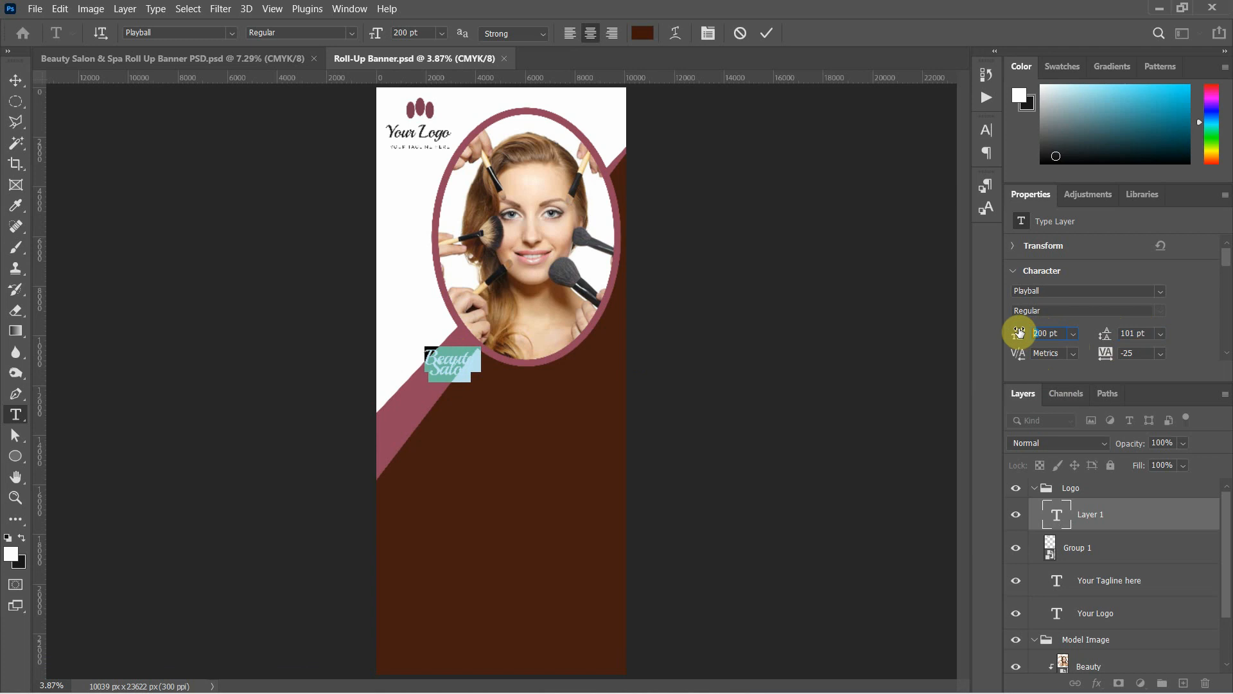
text(4)
key(Return)
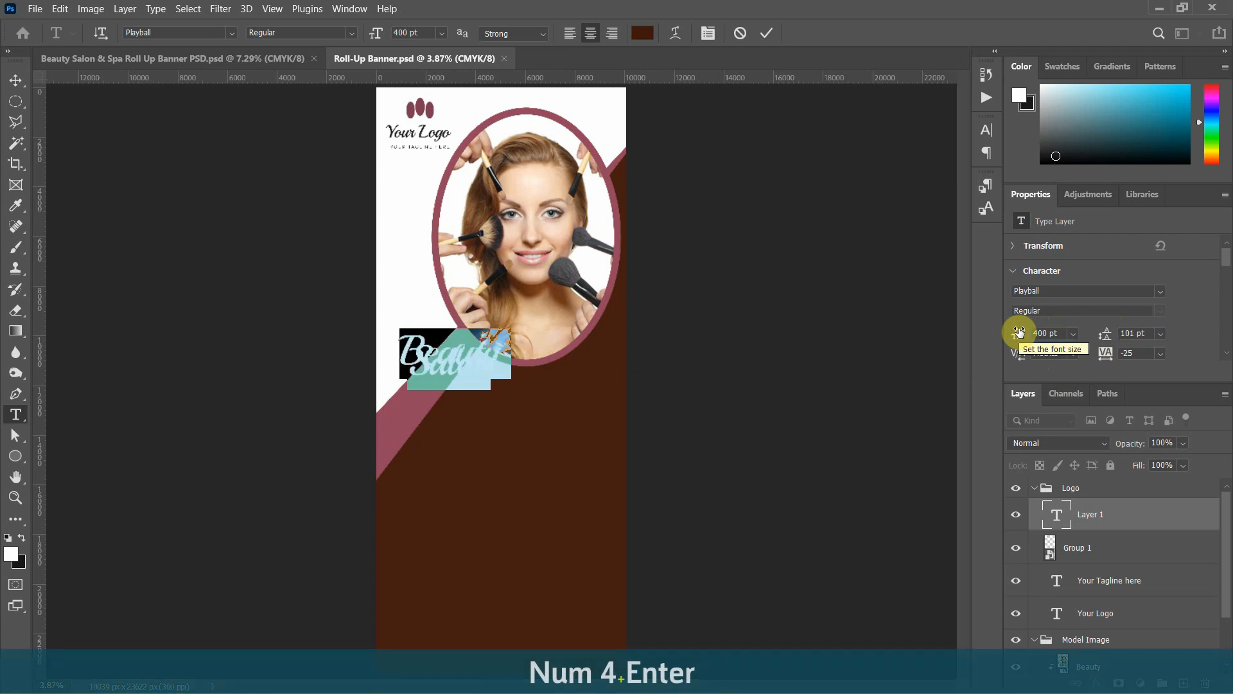
drag(1096, 334, 1157, 334)
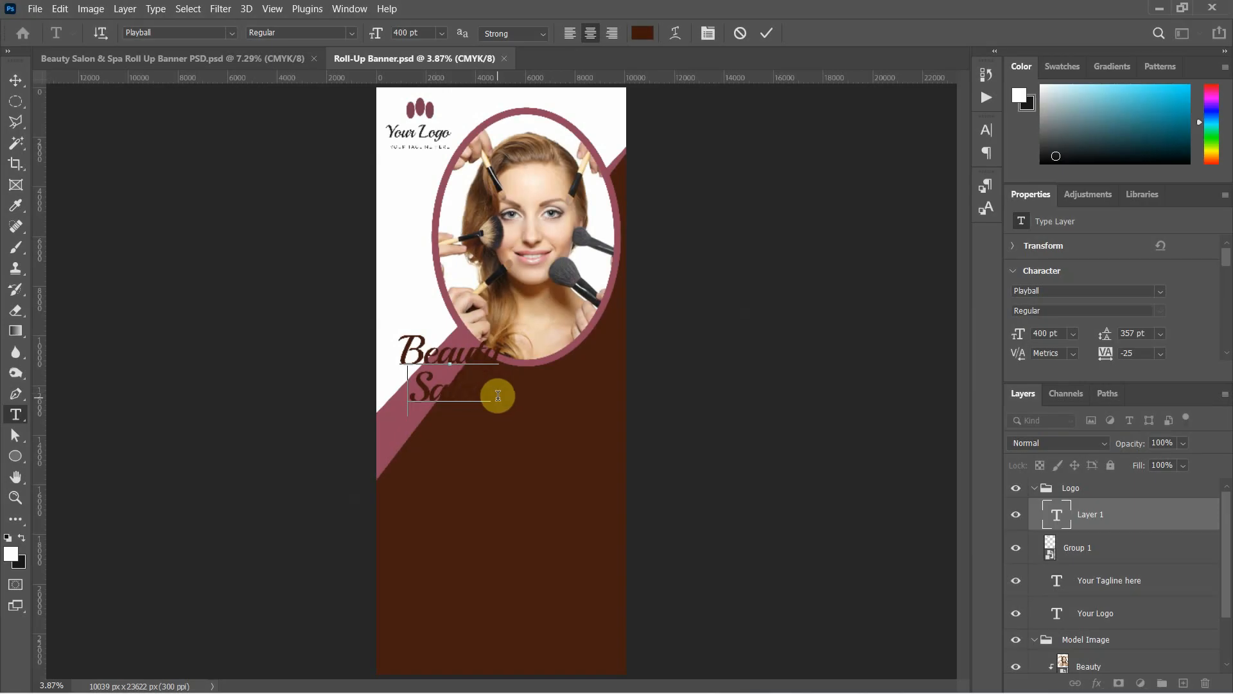
drag(498, 396, 399, 354)
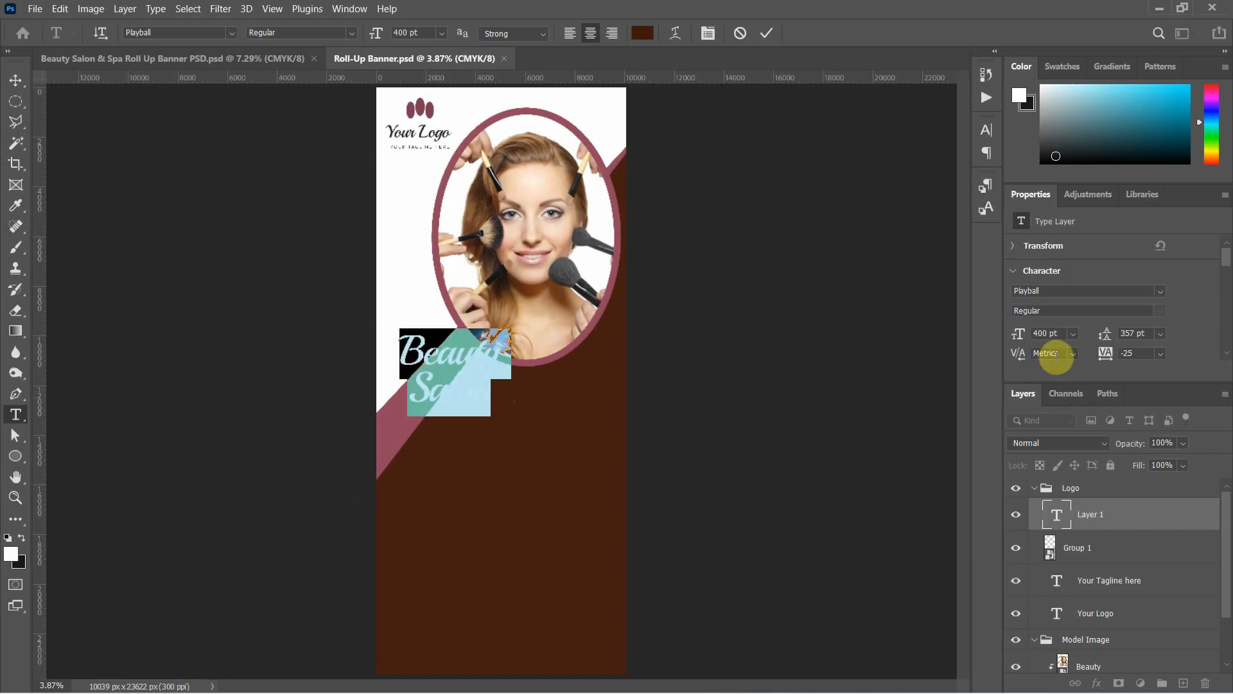
scroll(1092, 345, down, 4)
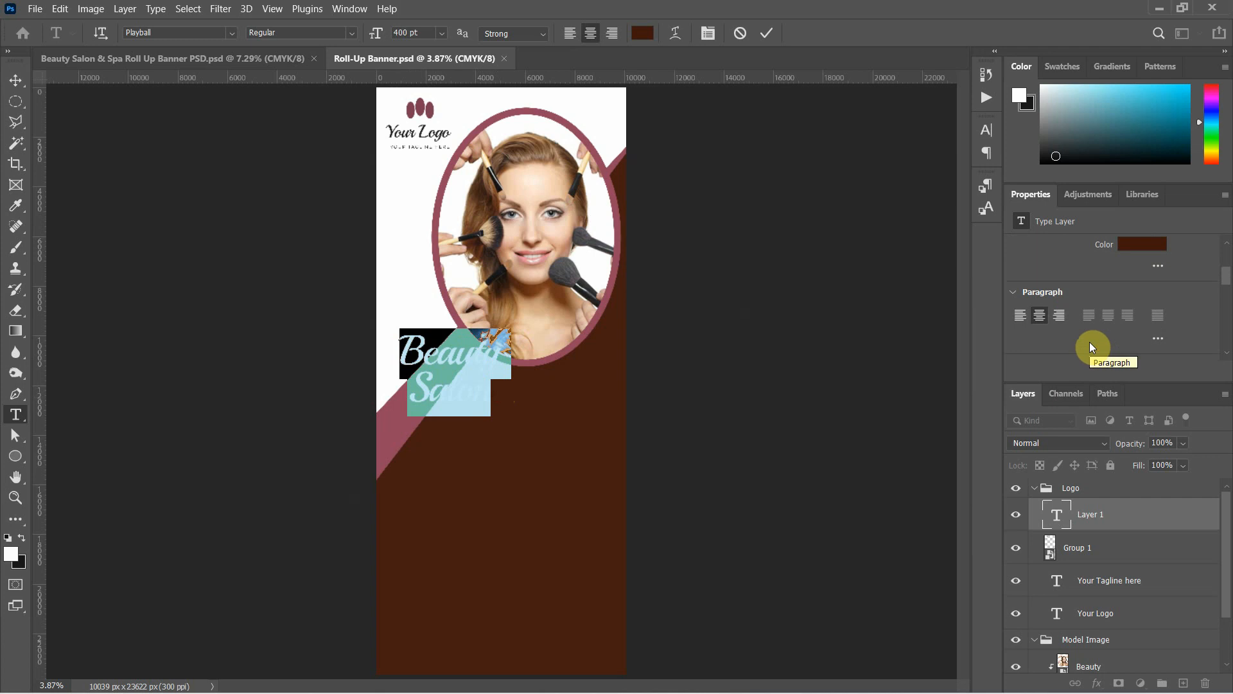
scroll(1090, 347, up, 2)
click(16, 80)
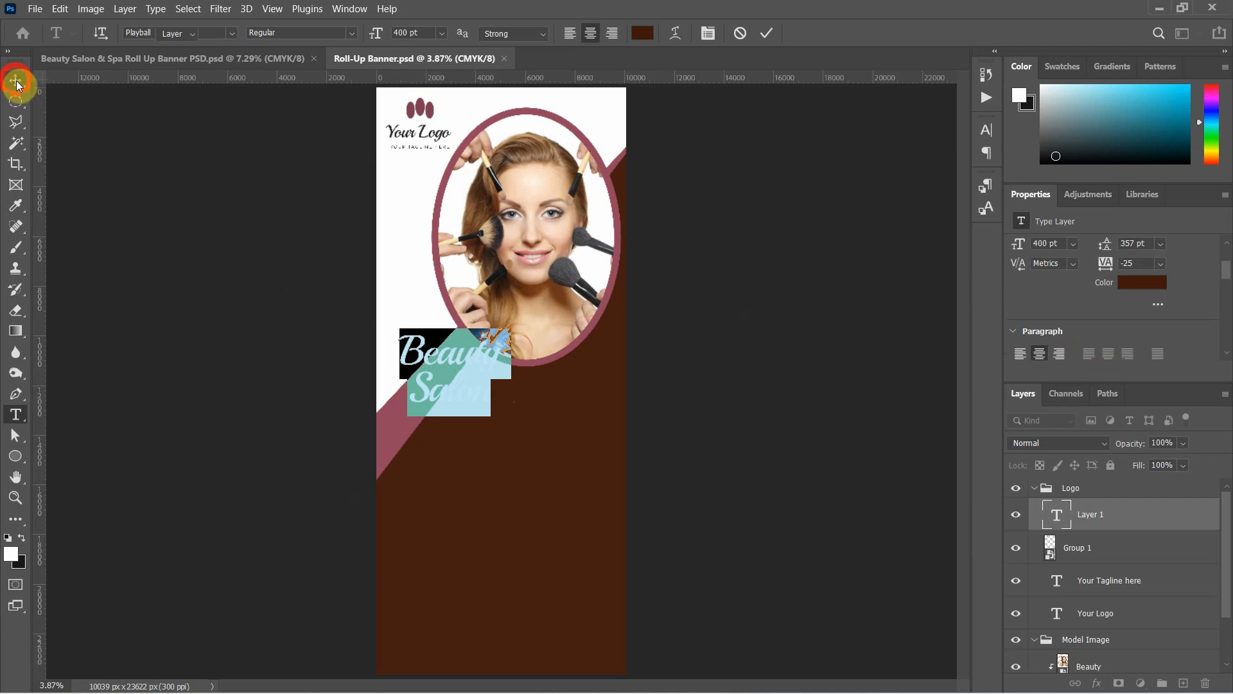
Add a white (ffffff) outside stroke of 35 px to the Beauty Salon text layer and deselect it
double_click(1205, 519)
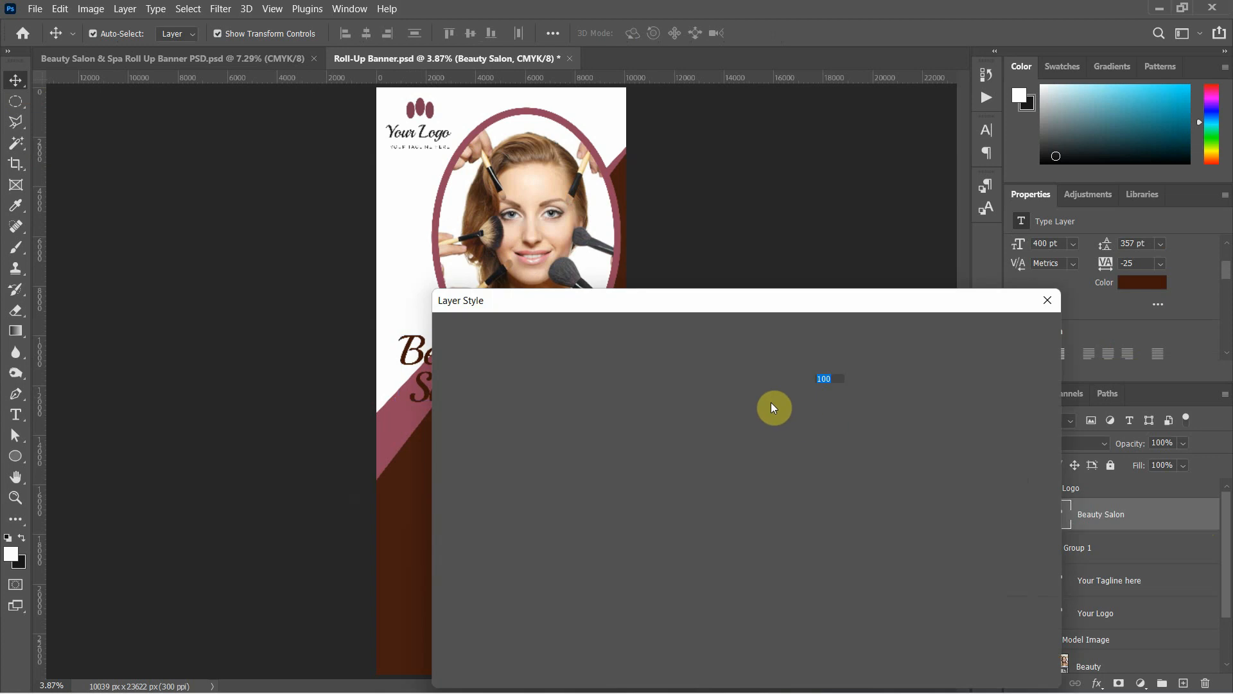
drag(686, 301, 818, 270)
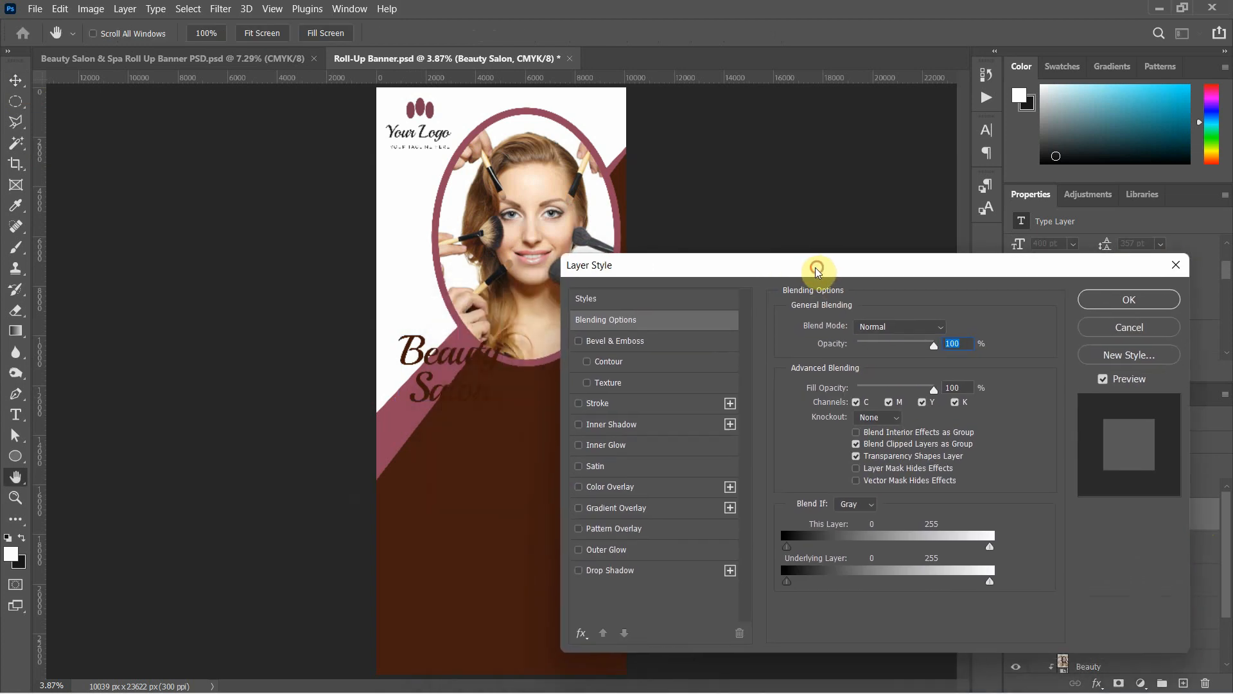
click(606, 408)
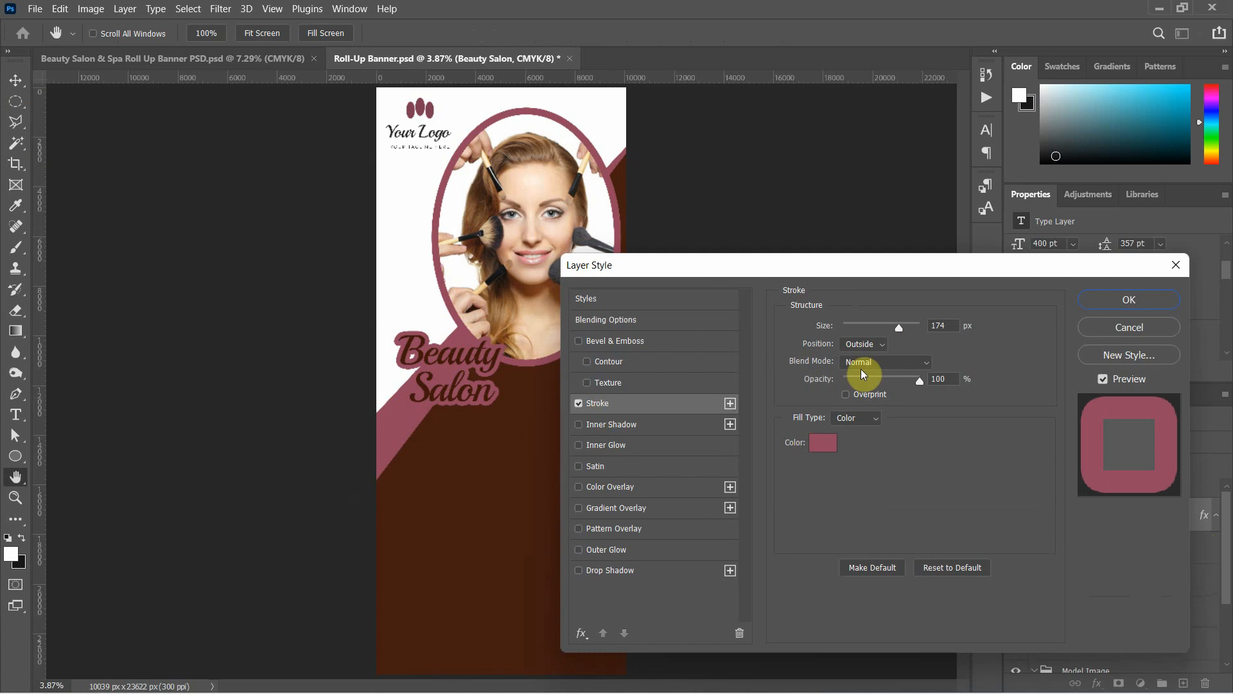
click(814, 446)
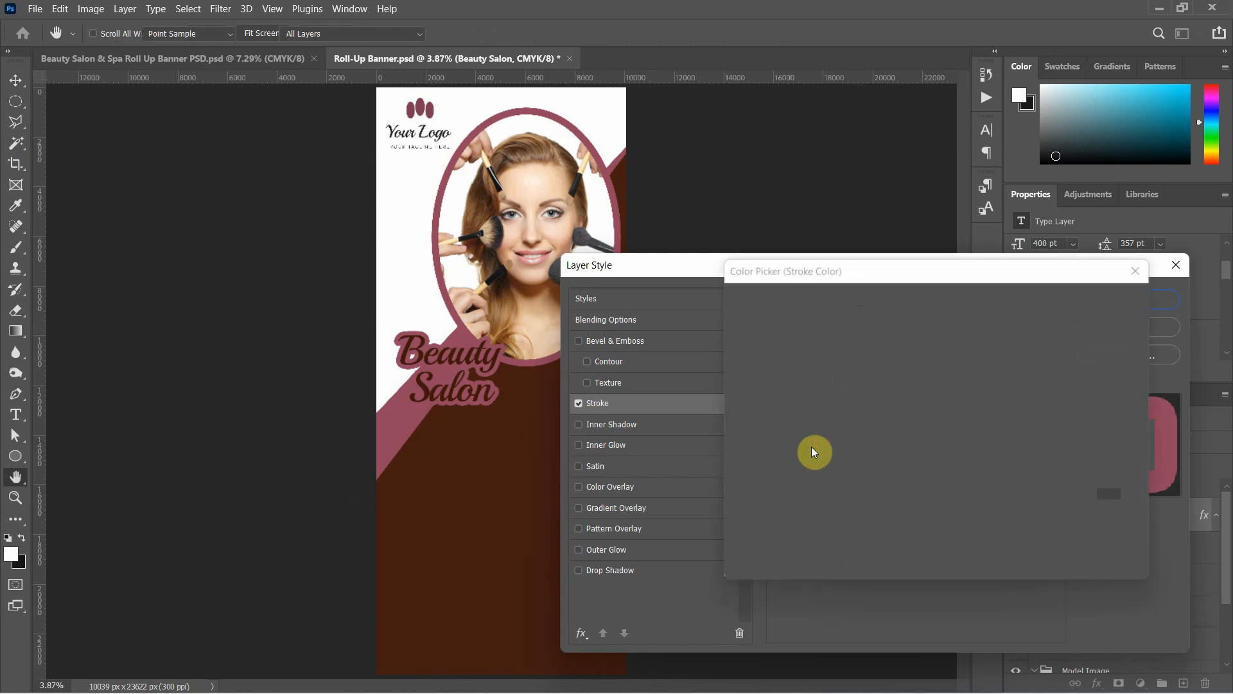
drag(769, 369, 722, 298)
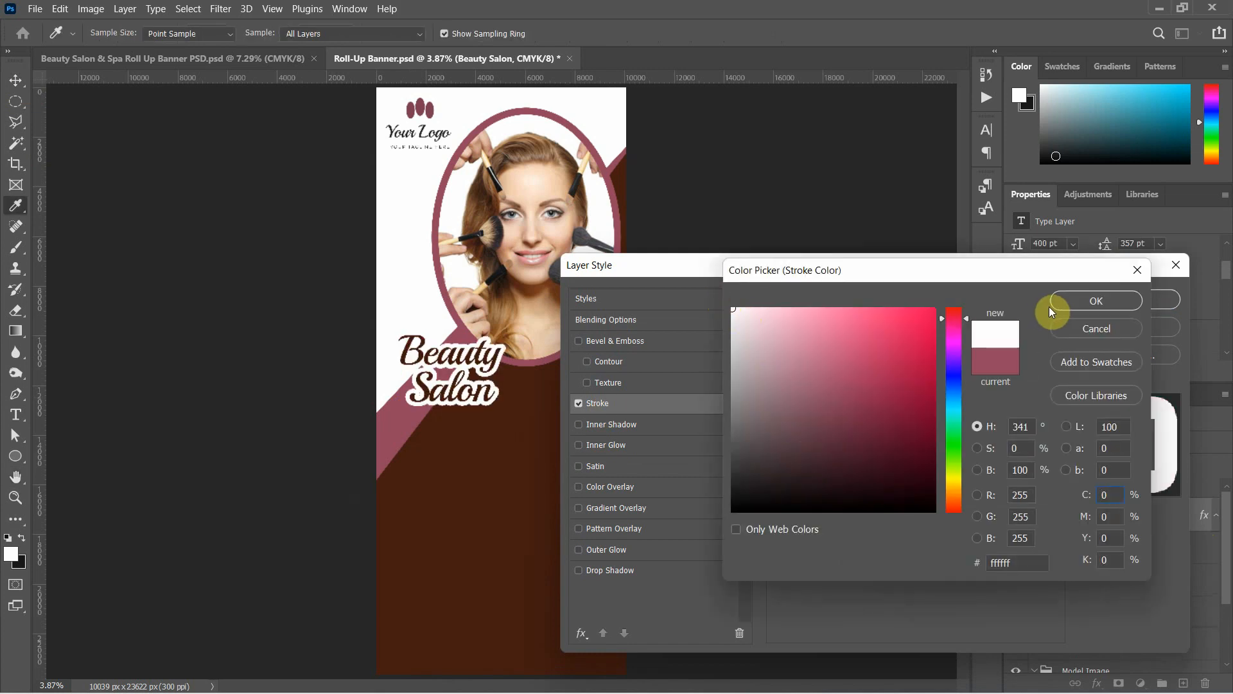
click(1071, 299)
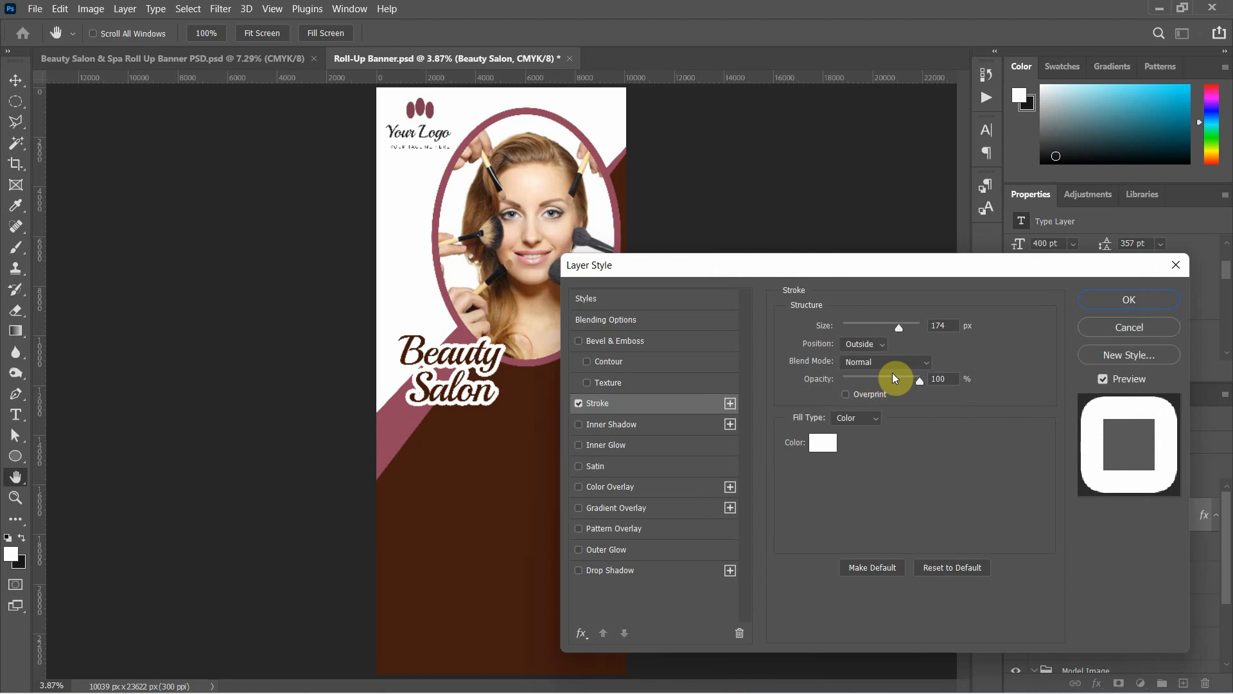
drag(897, 326, 858, 327)
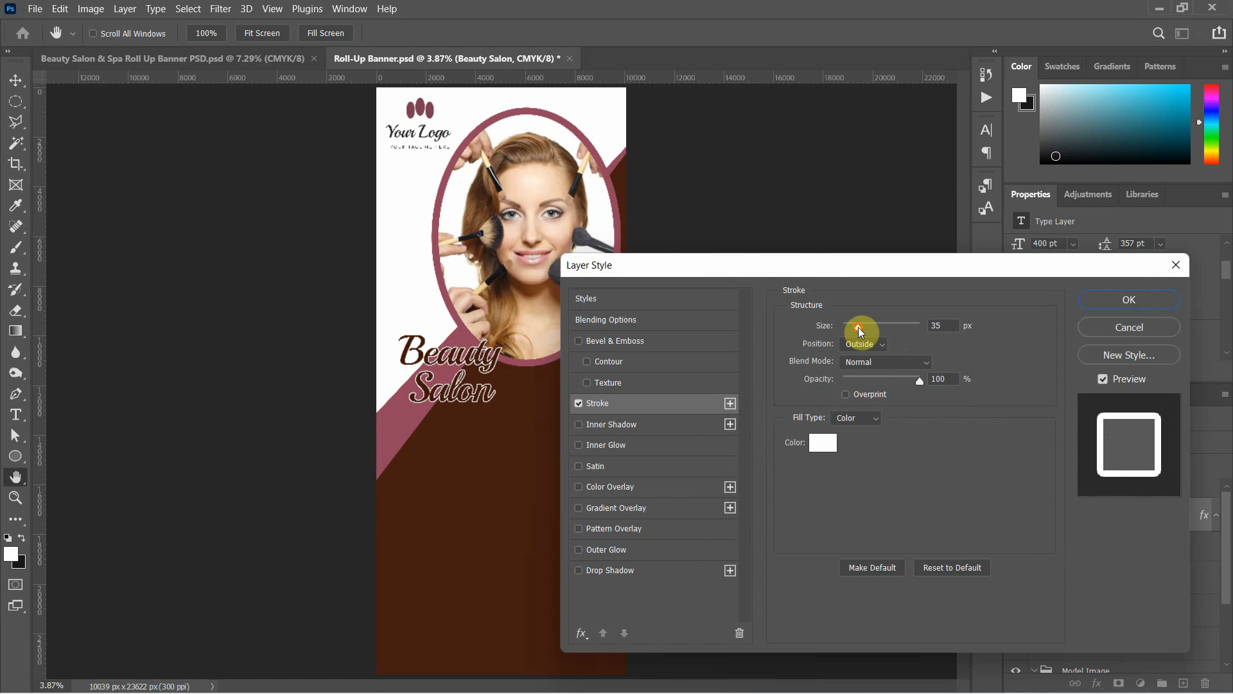
click(1130, 299)
key(v)
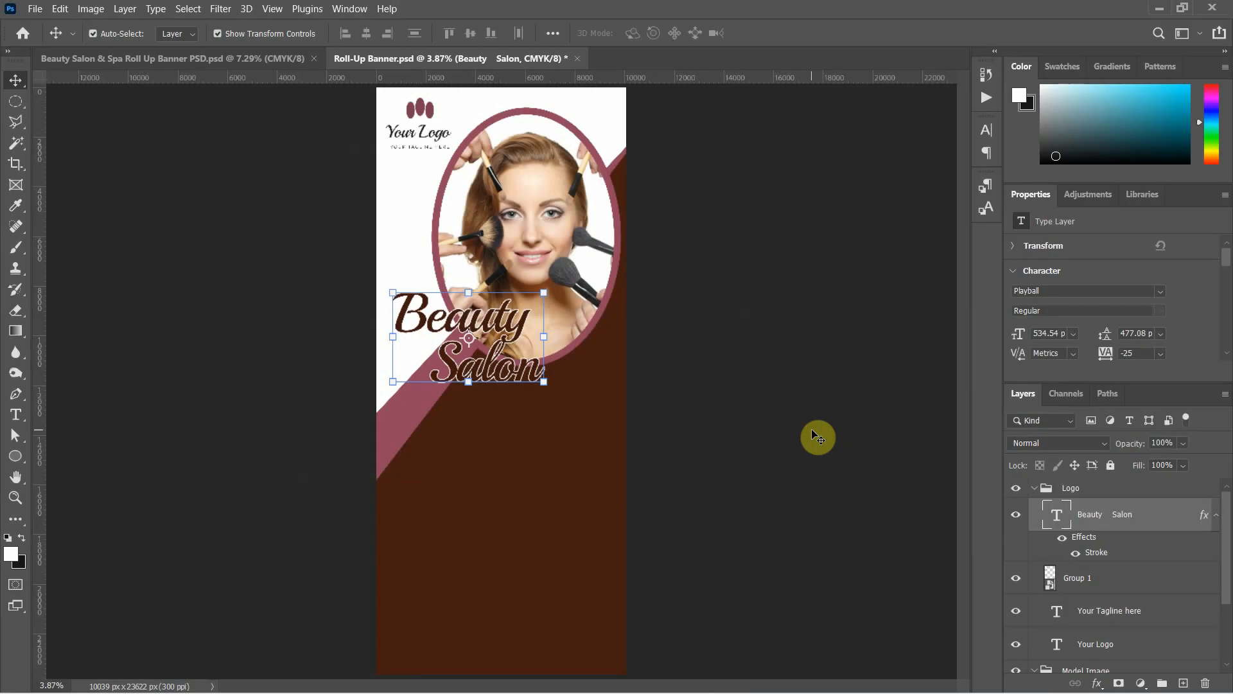
click(818, 435)
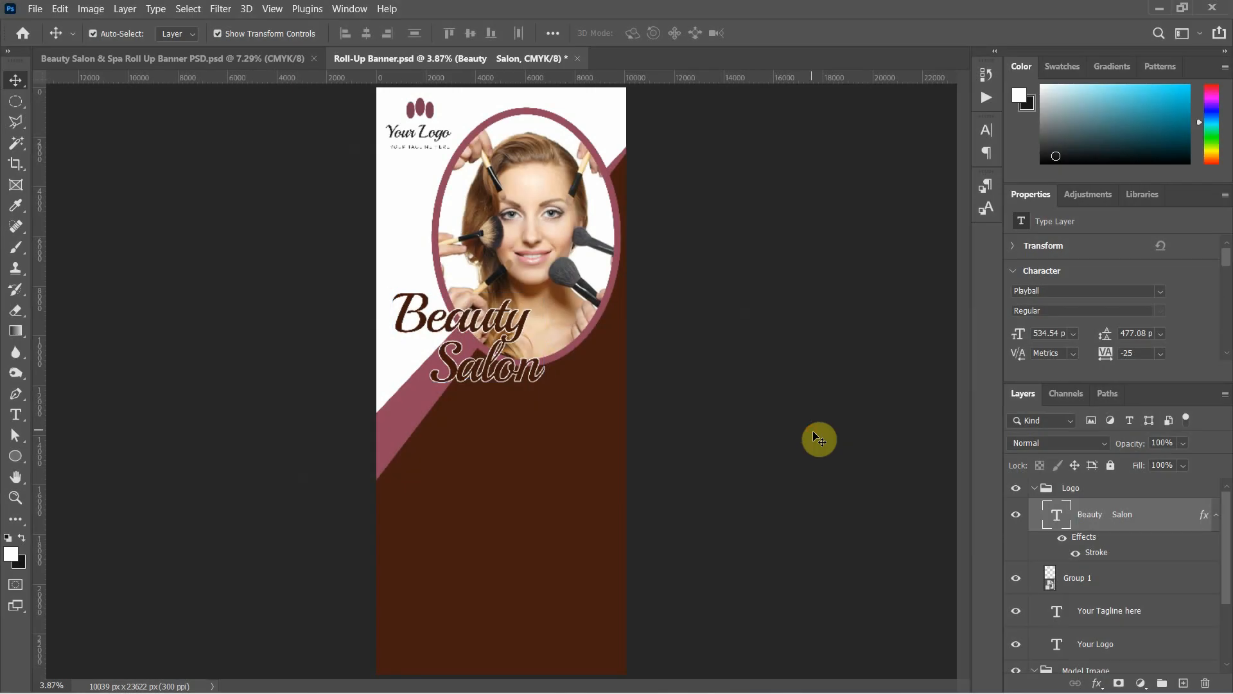
Put the Beauty Salon layer in a new group above the Logo group and name the group Main Text
click(1133, 522)
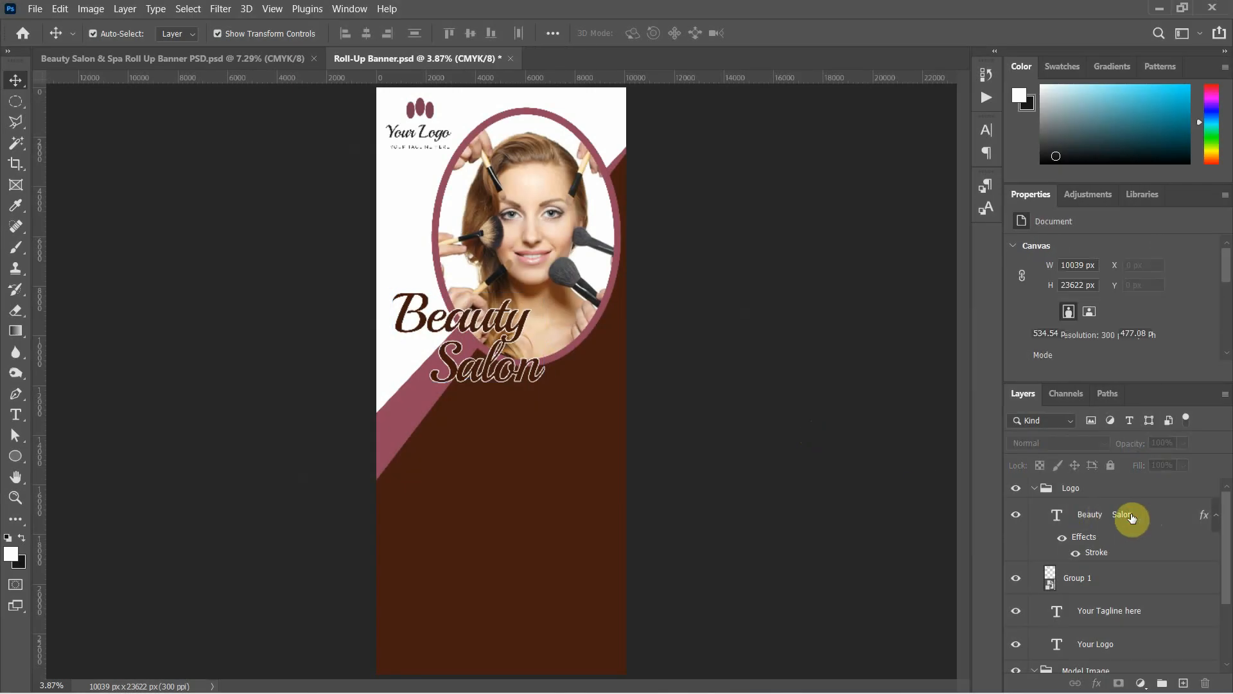
mouse_move(1133, 518)
mouse_down()
mouse_move(1119, 479)
mouse_move(1163, 684)
mouse_up()
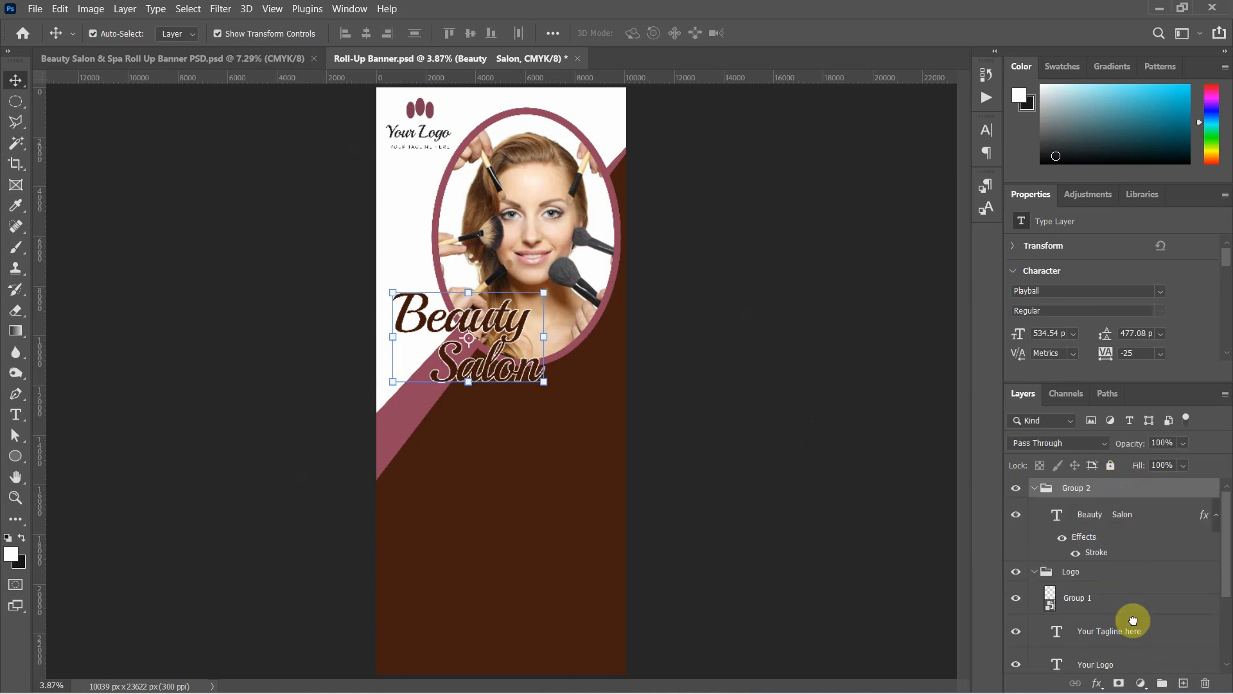
double_click(1077, 489)
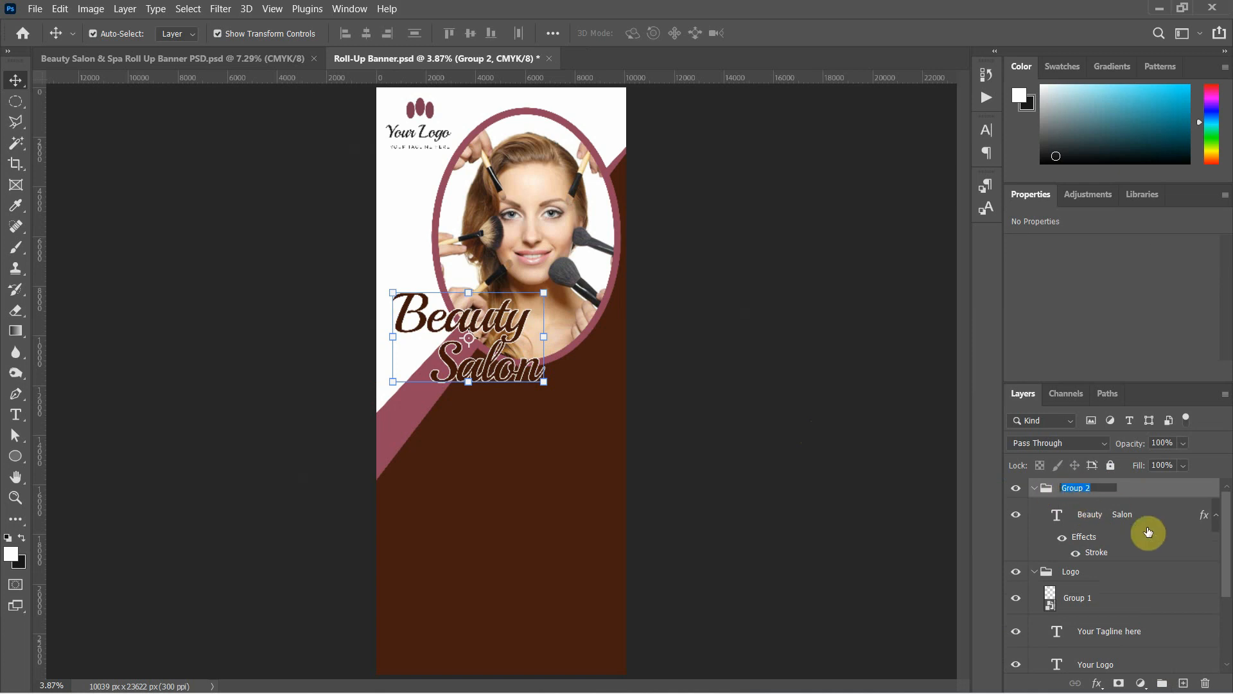
text(Main Text)
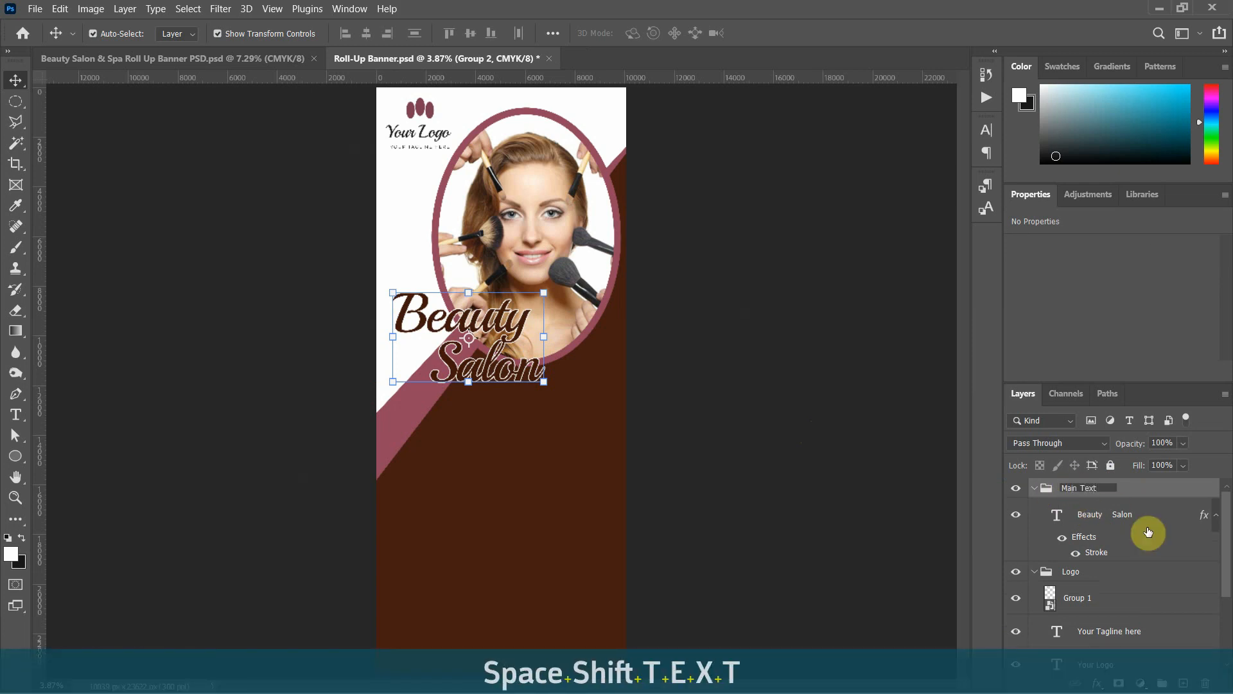
click(1163, 497)
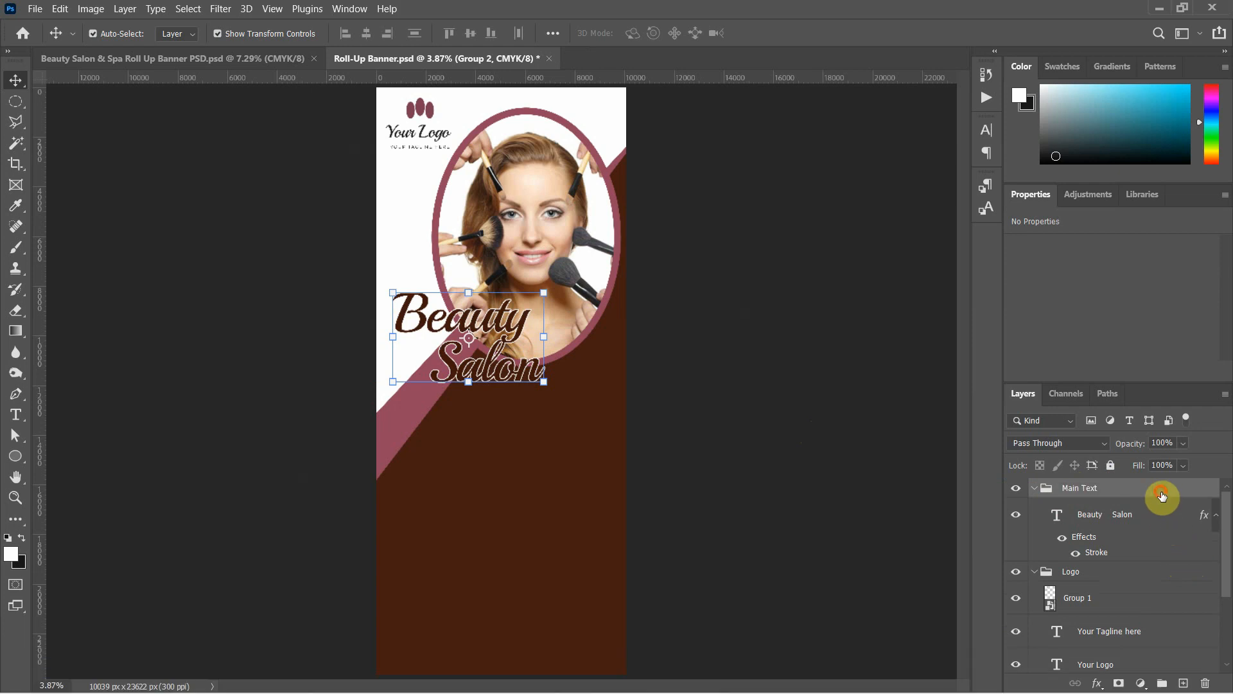
Collapse the Main Text, Logo and Model Image groups, deselect everything and save the document
click(1034, 488)
click(1035, 509)
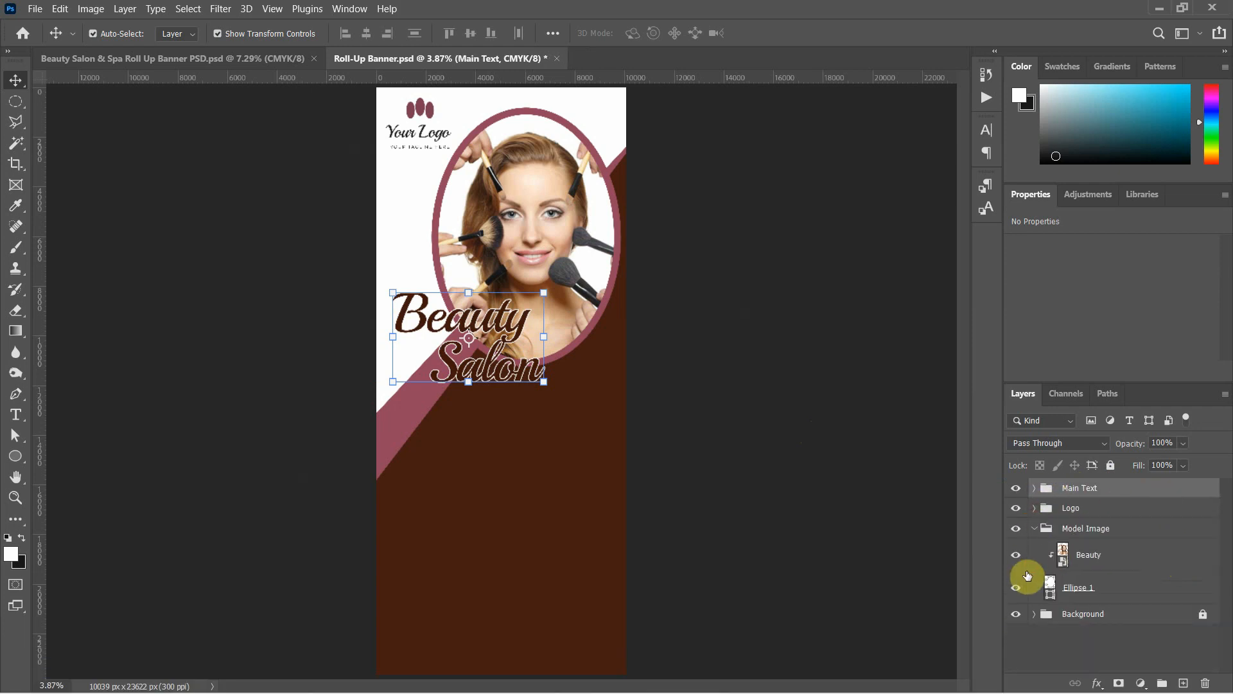
click(1034, 528)
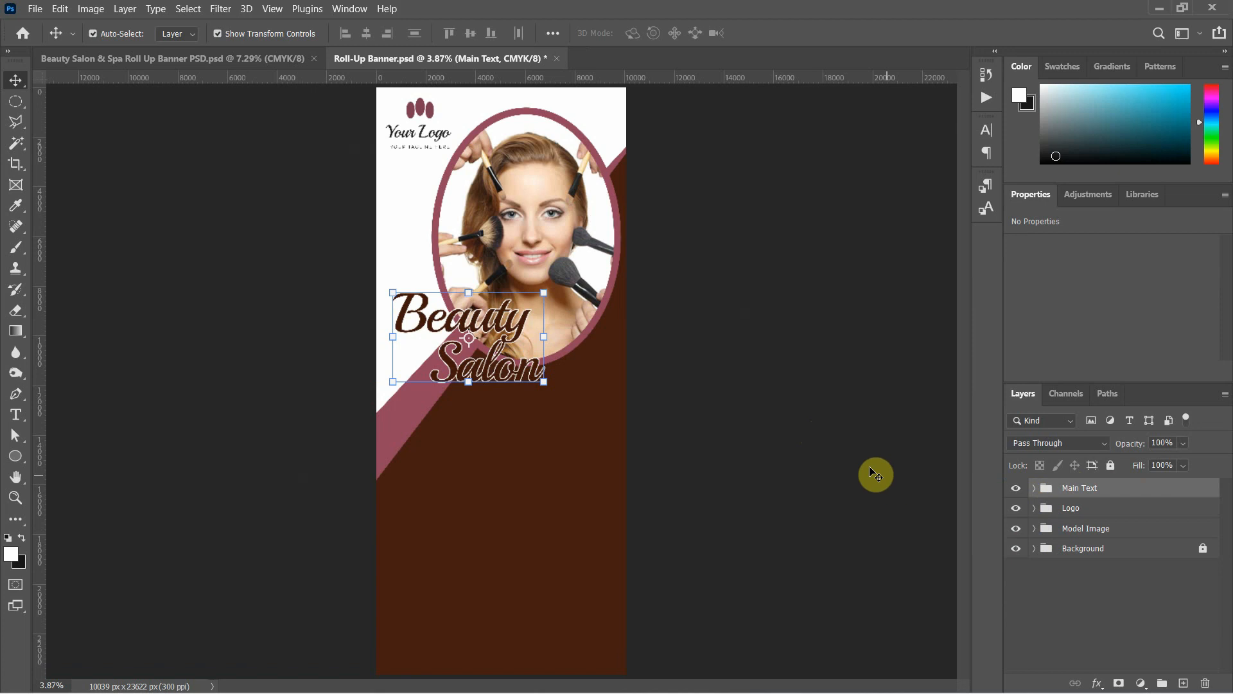
click(811, 439)
key(ctrl+s)
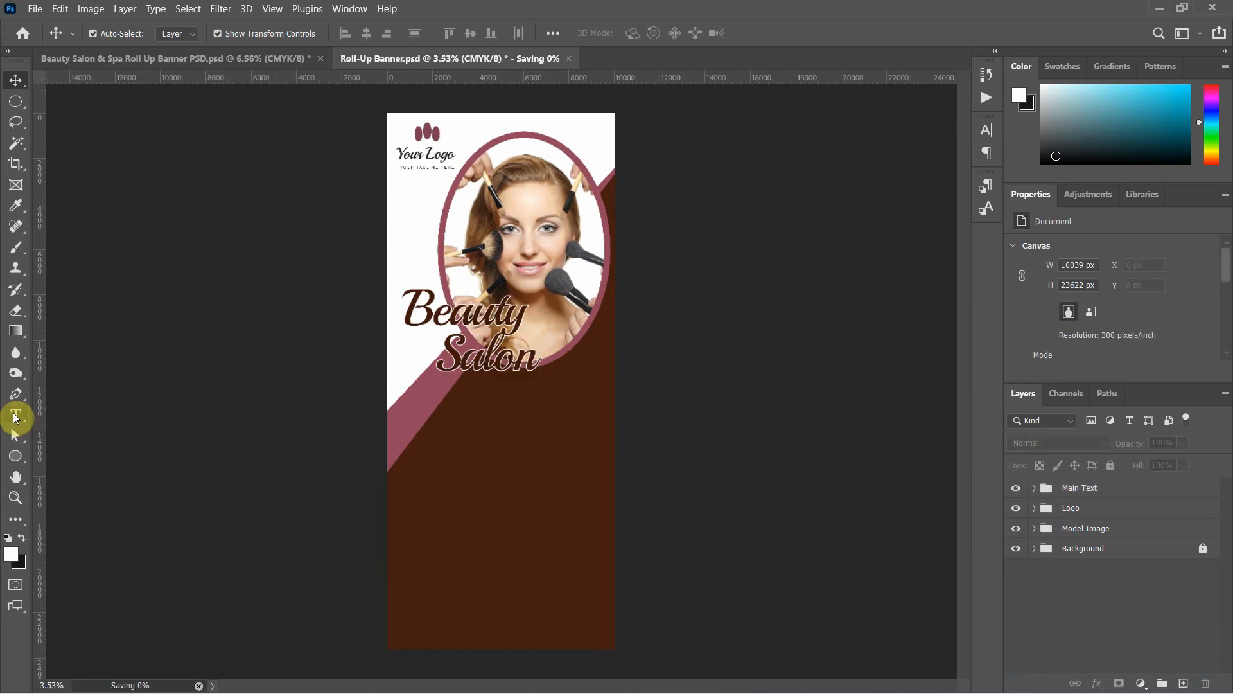
Add a white 220 pt text line reading Amazing Services and place it on the brown area below the Beauty Salon headline
click(15, 420)
shift+click(540, 487)
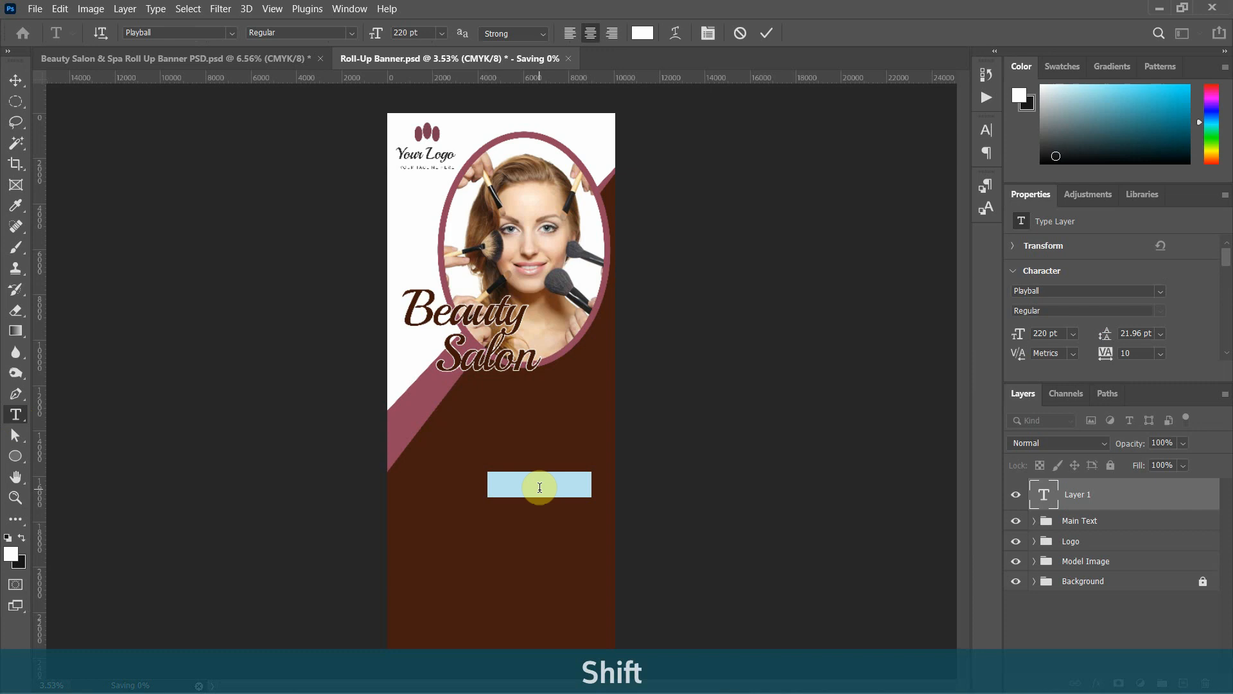
text(Amazing Sr)
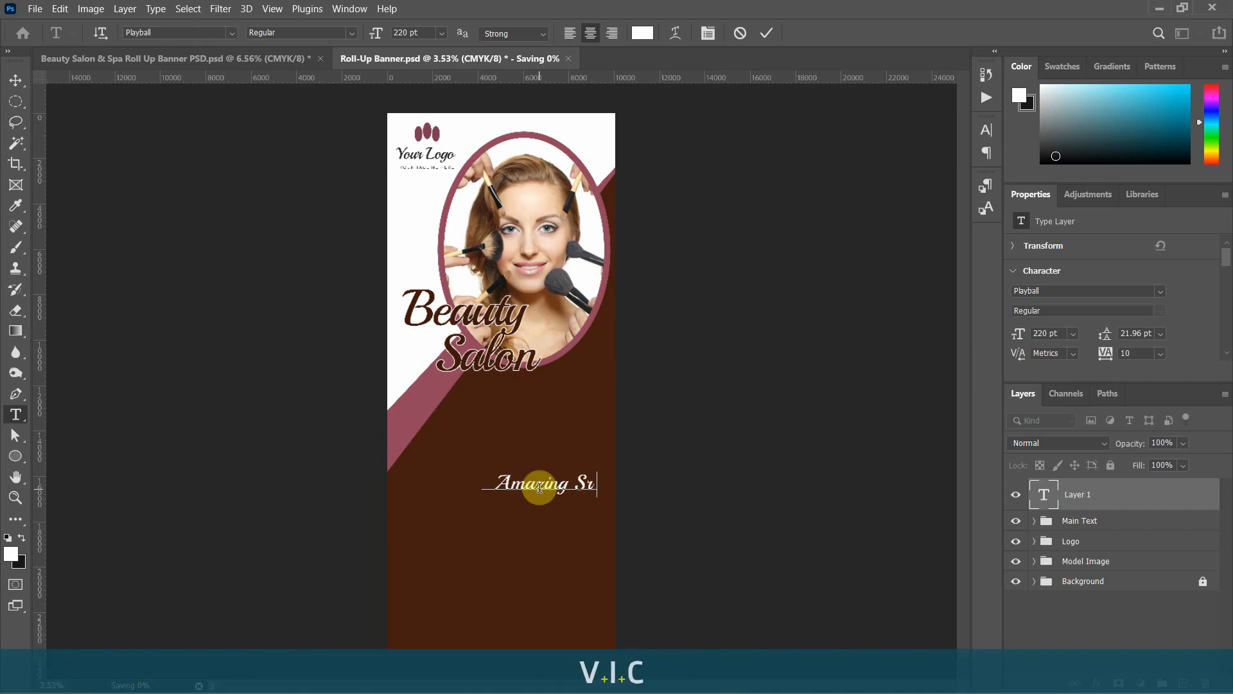
key(BackSpace)
text(ervices)
drag(452, 497, 422, 483)
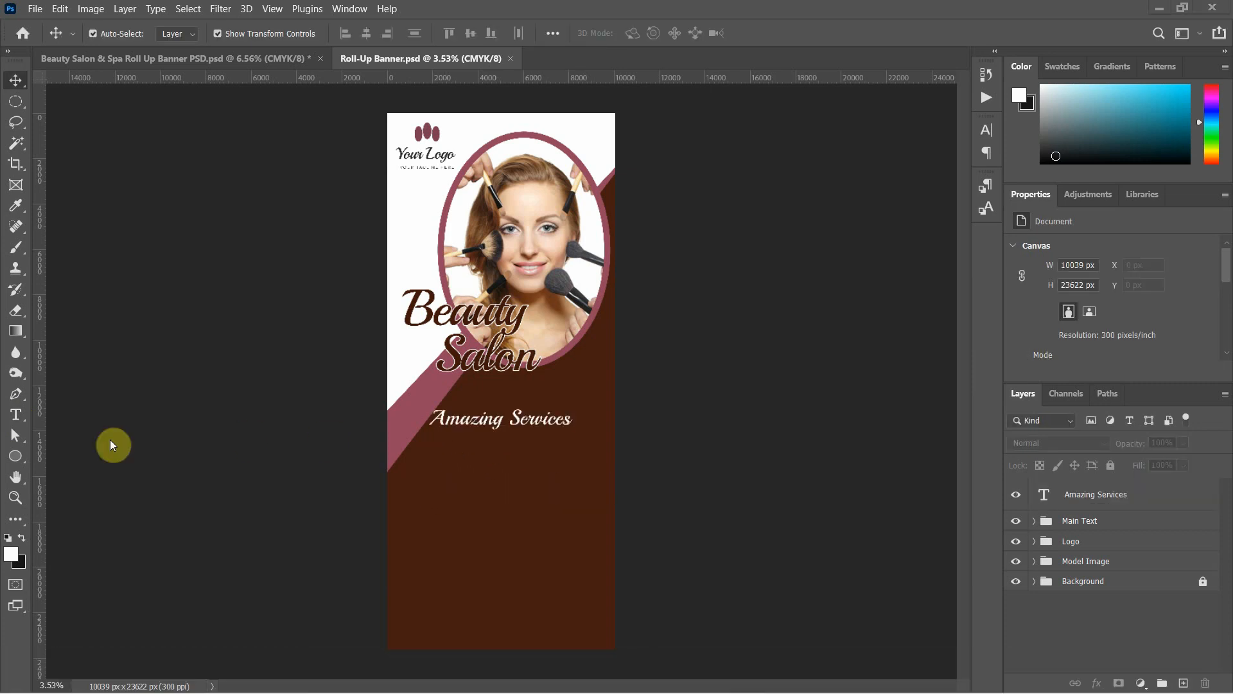
Draw a white ellipse-shape circle about 2801 px across on the brown area, below and left of the Amazing Services text
right_click(17, 458)
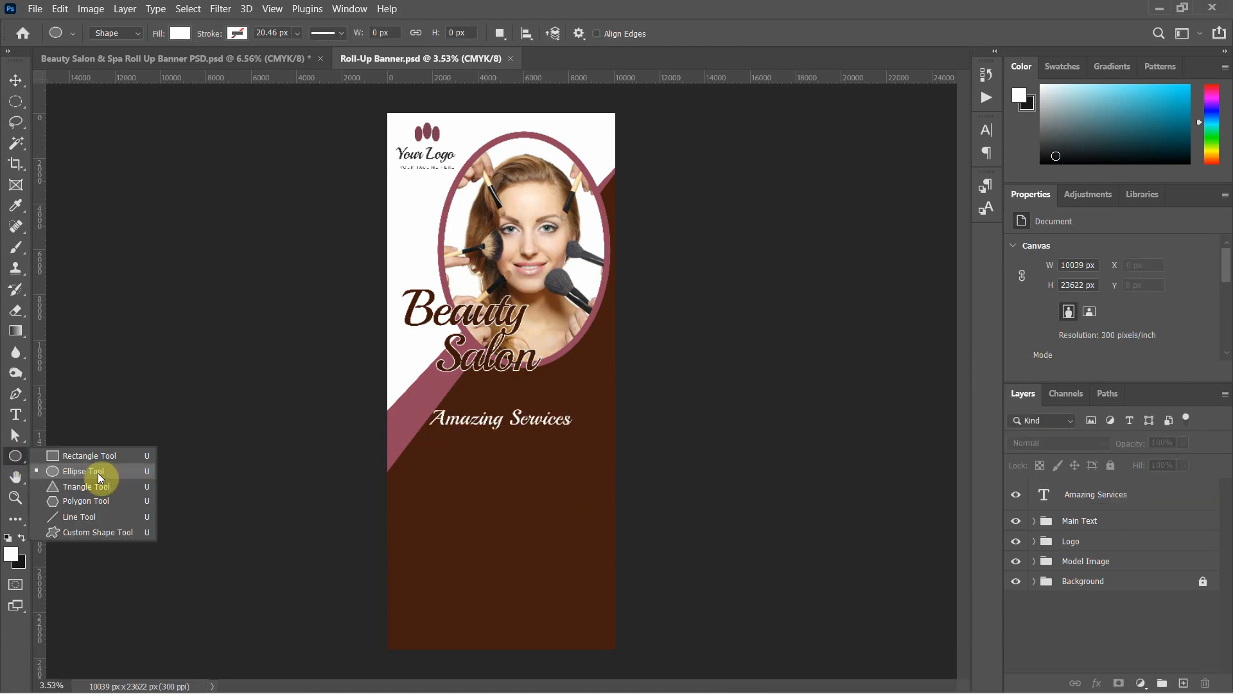
click(93, 474)
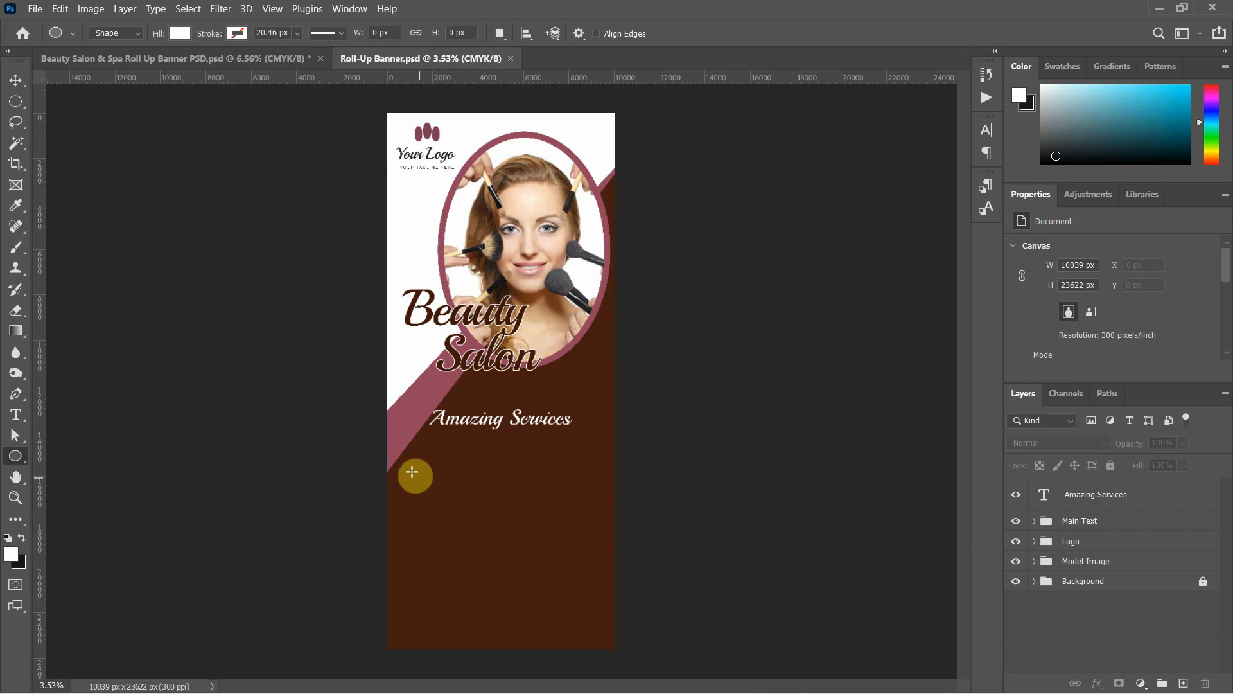
drag(399, 445, 461, 508)
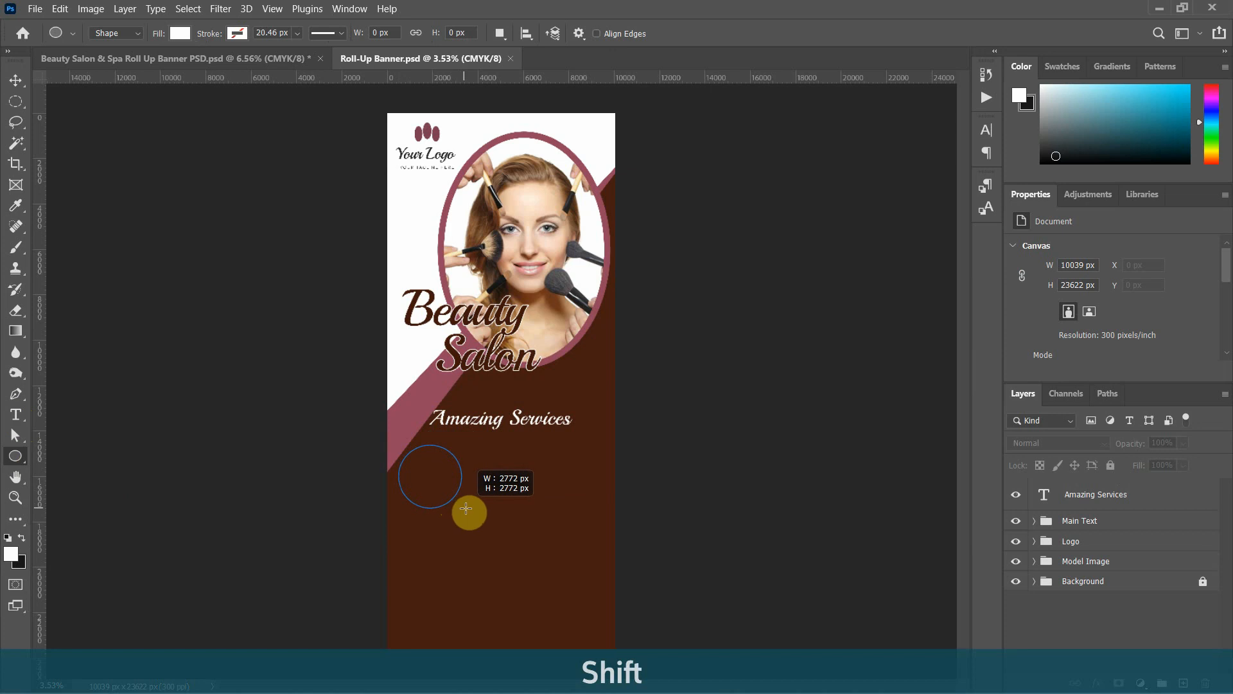
drag(466, 508, 468, 512)
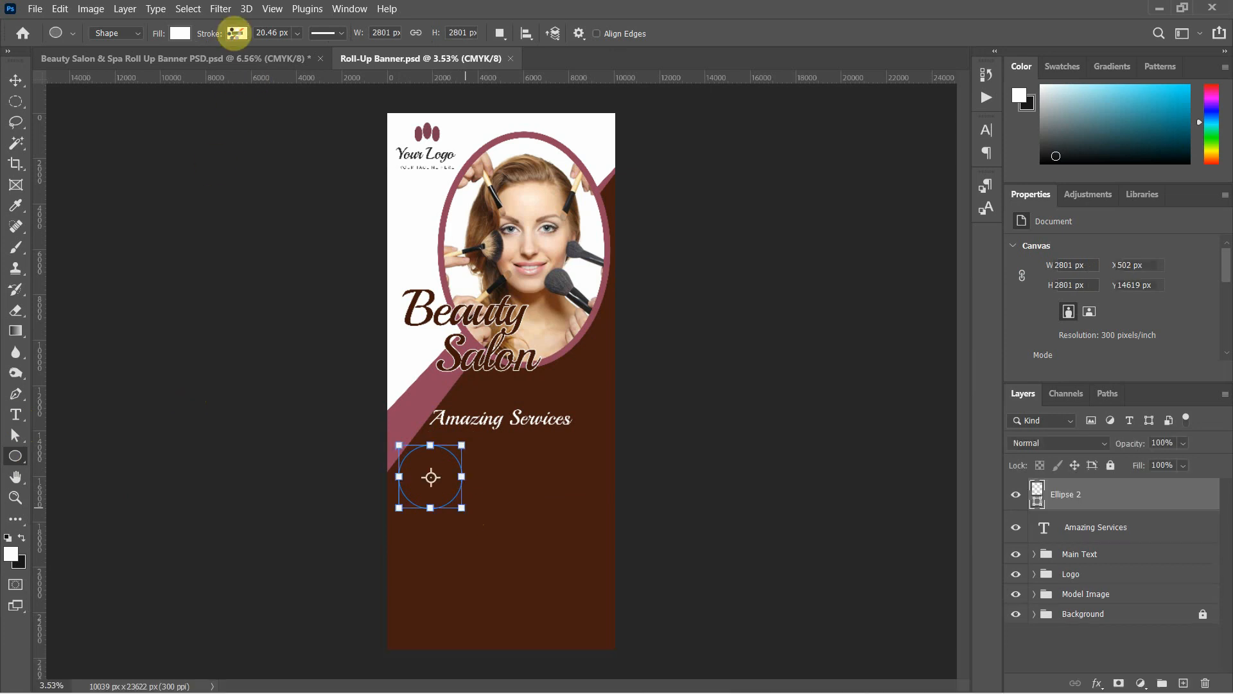
Give the new circle a white stroke about 277 px wide
click(237, 34)
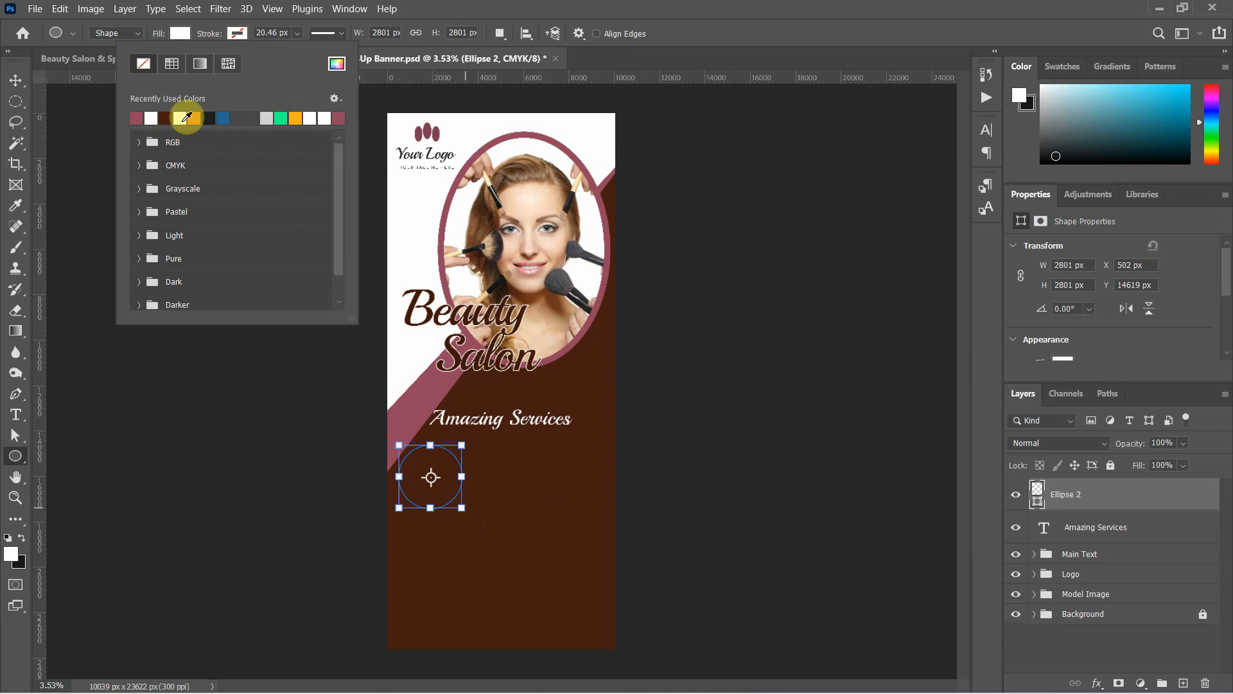
click(150, 119)
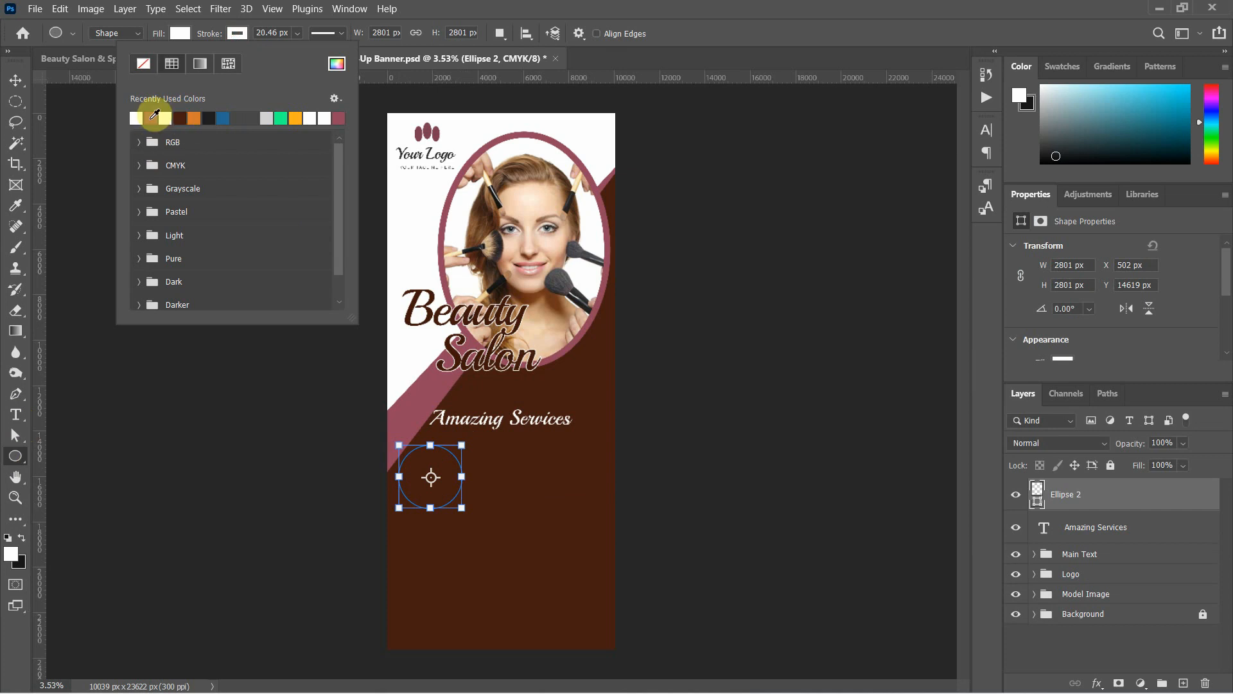
click(296, 36)
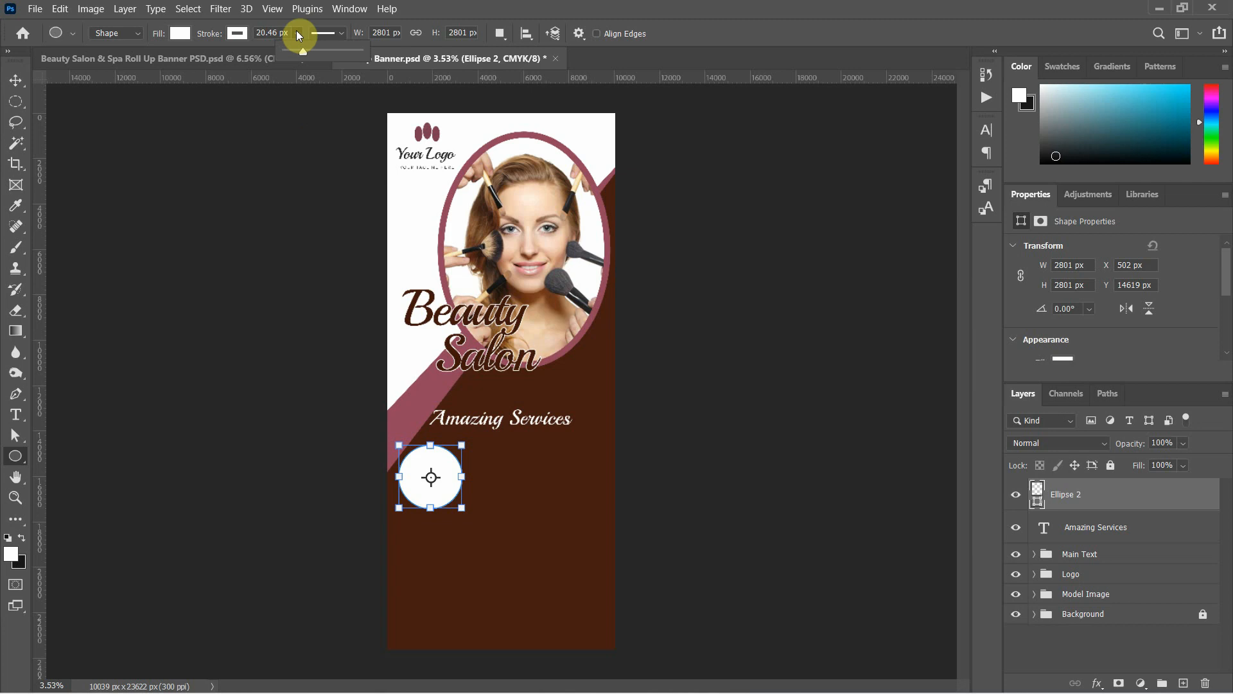
click(297, 33)
drag(304, 54, 344, 52)
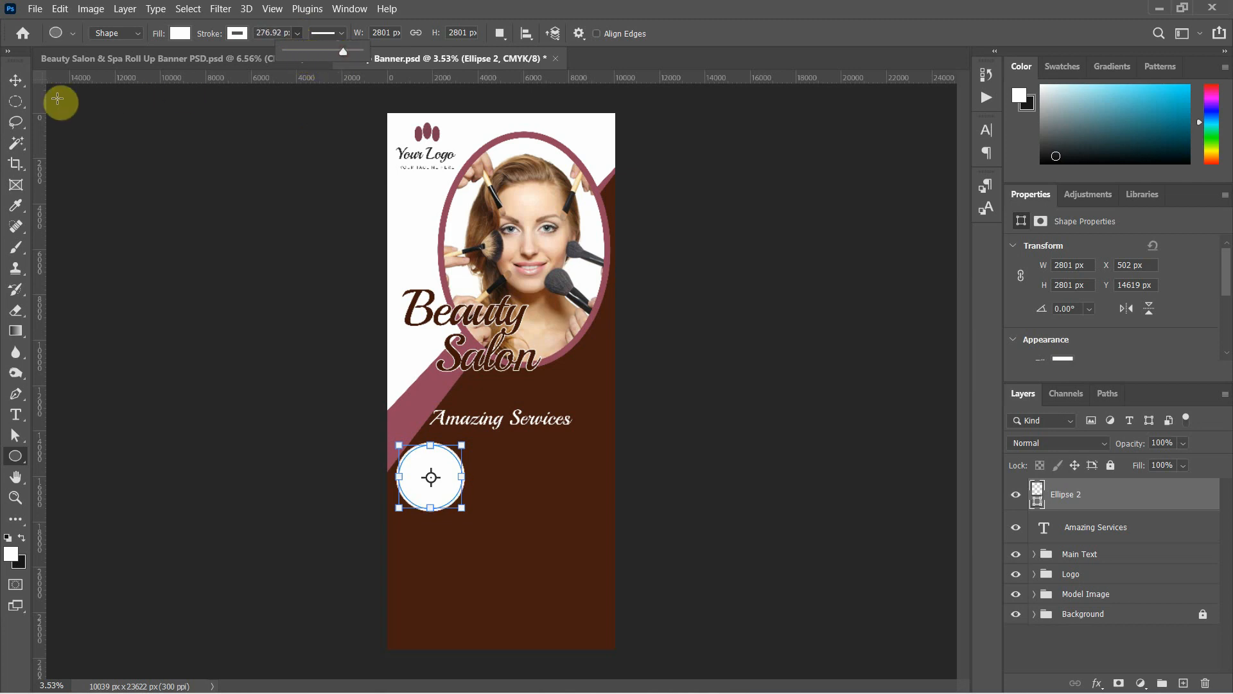
click(17, 83)
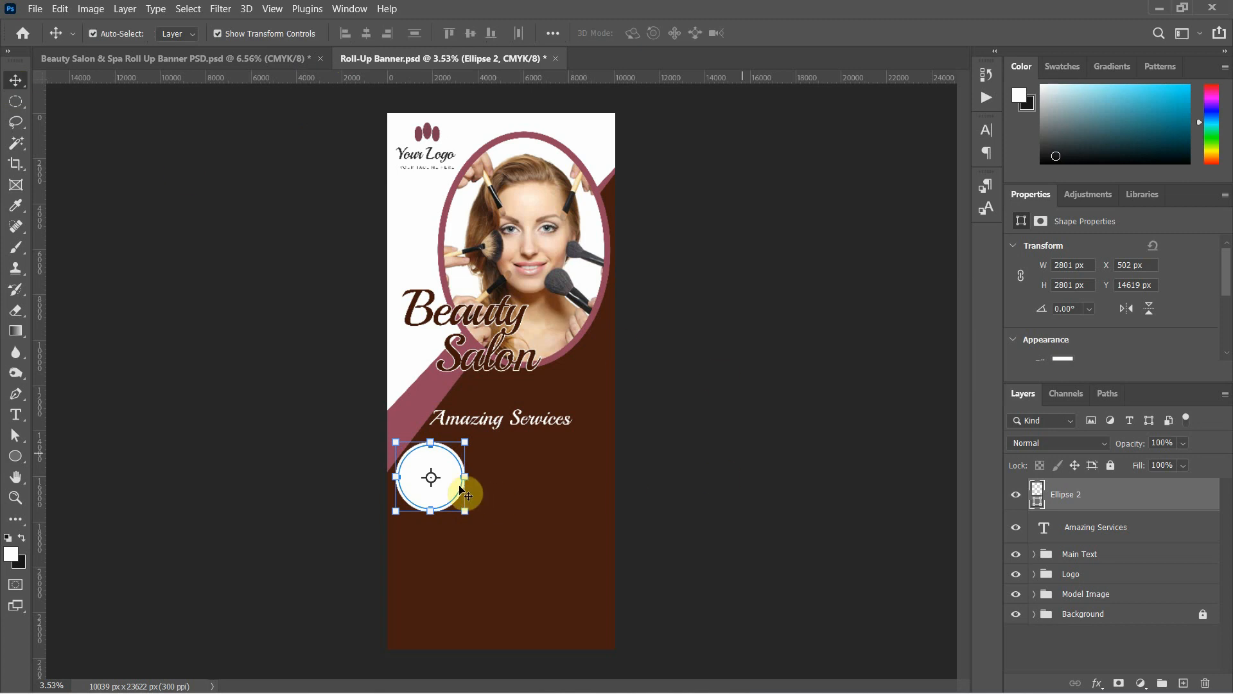
Duplicate the circle twice to form an evenly spaced row of three, scale all three to about 91%, and deselect them
key(alt)
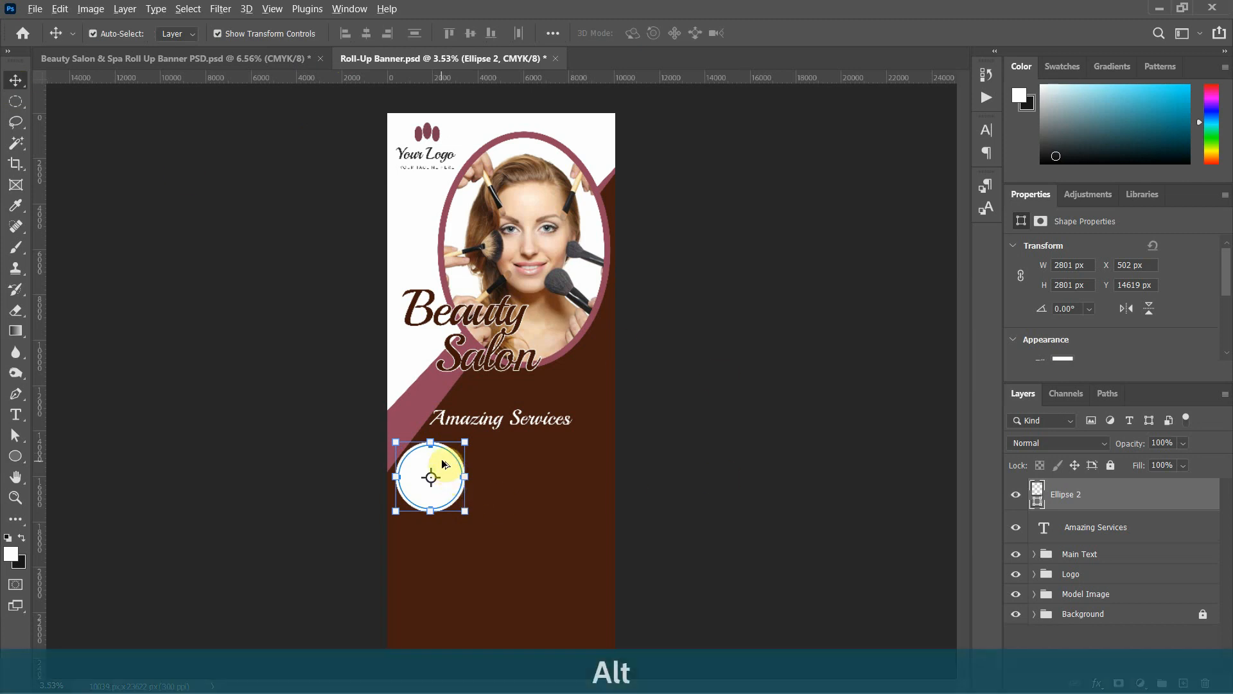
drag(442, 464, 608, 470)
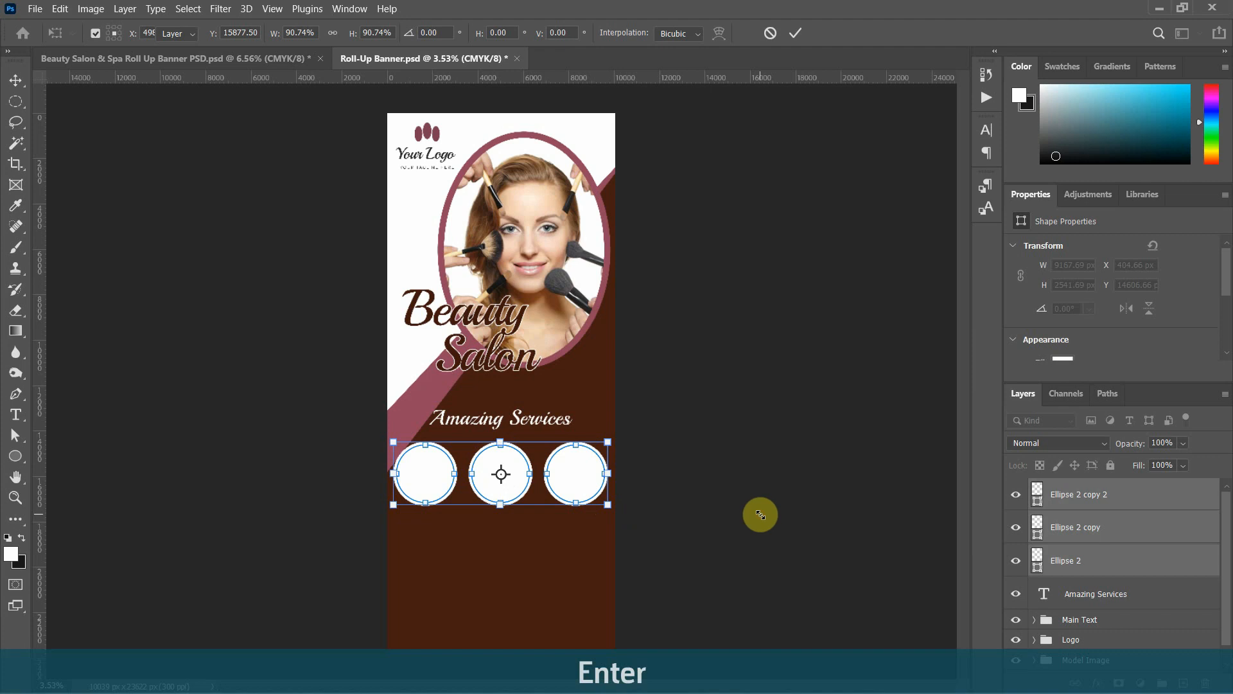
key(Return)
click(755, 508)
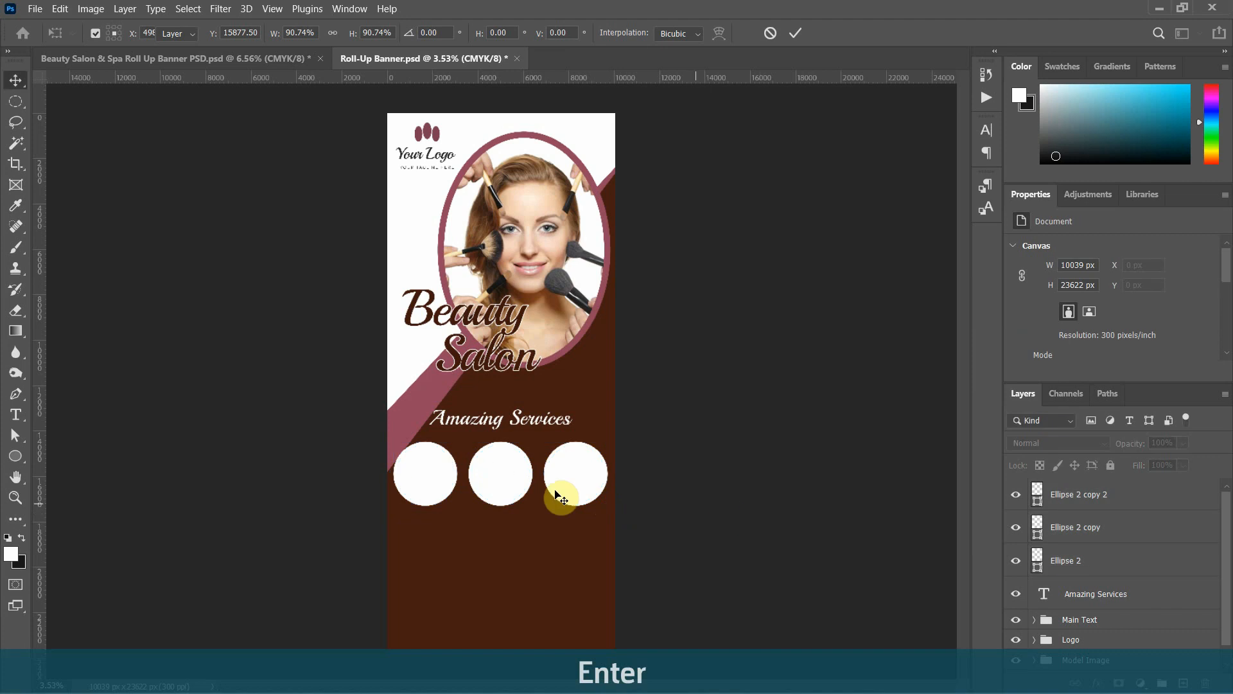
Place Skin Care.jpg from the Roll-Up Banner folder directly above the left circle's layer
click(424, 462)
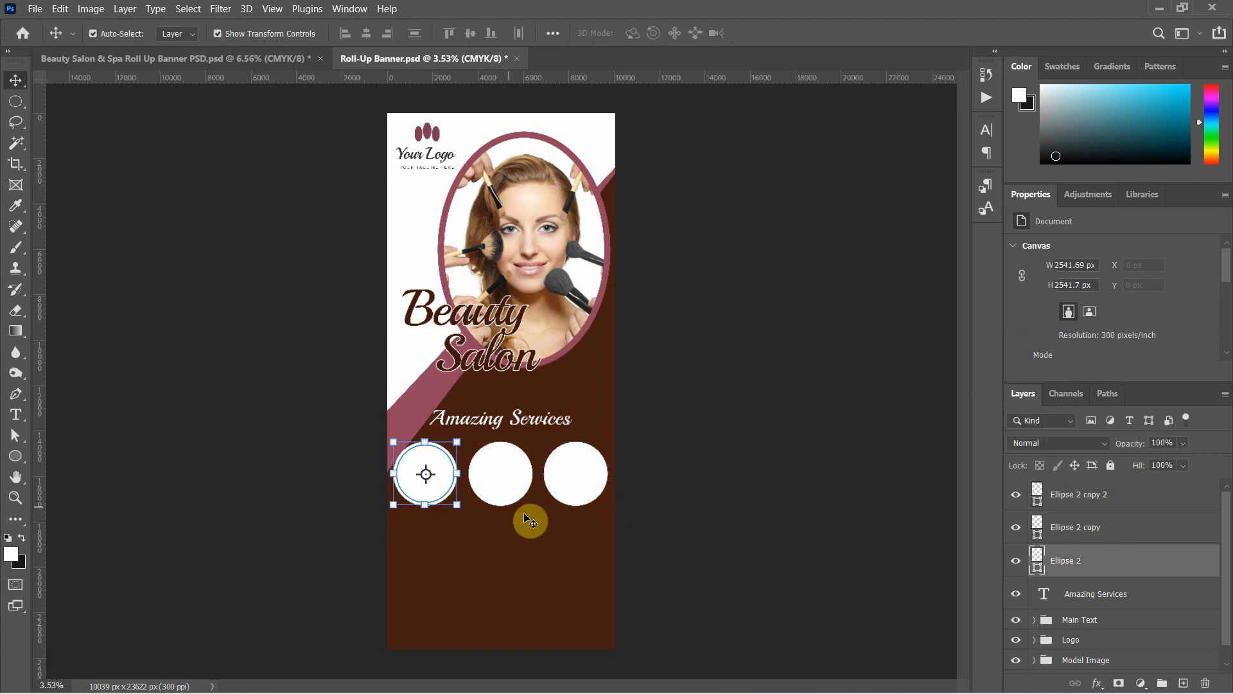
mouse_move(511, 680)
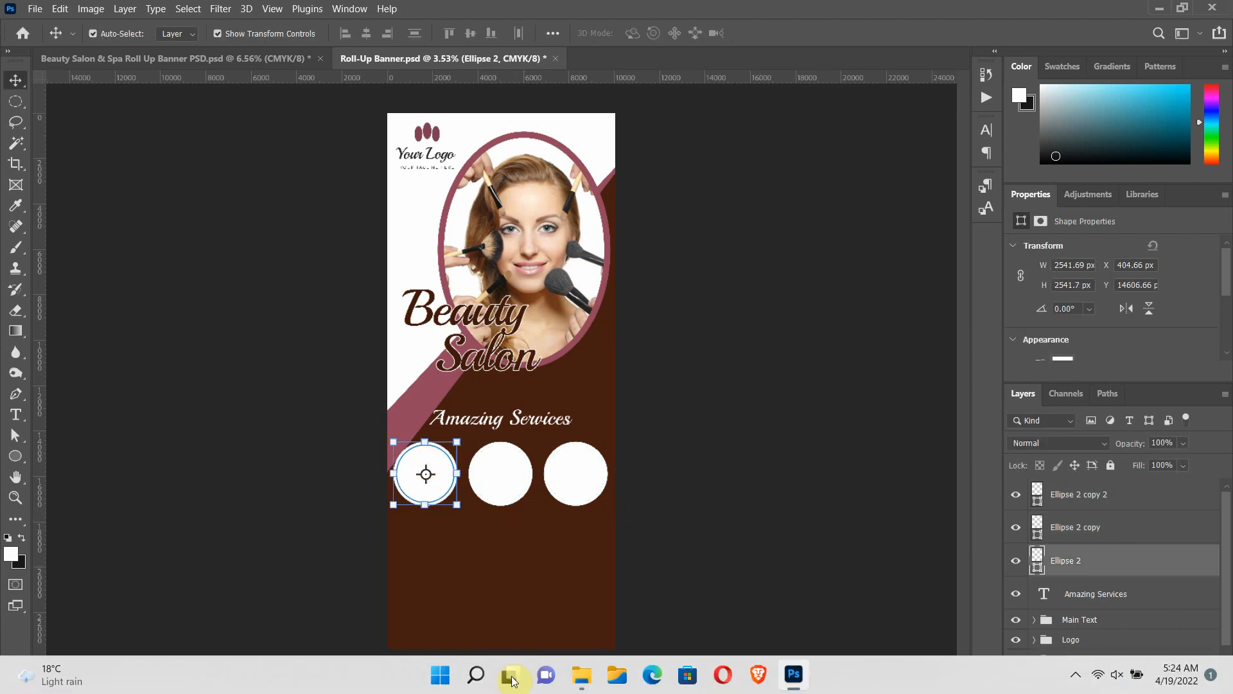
click(579, 679)
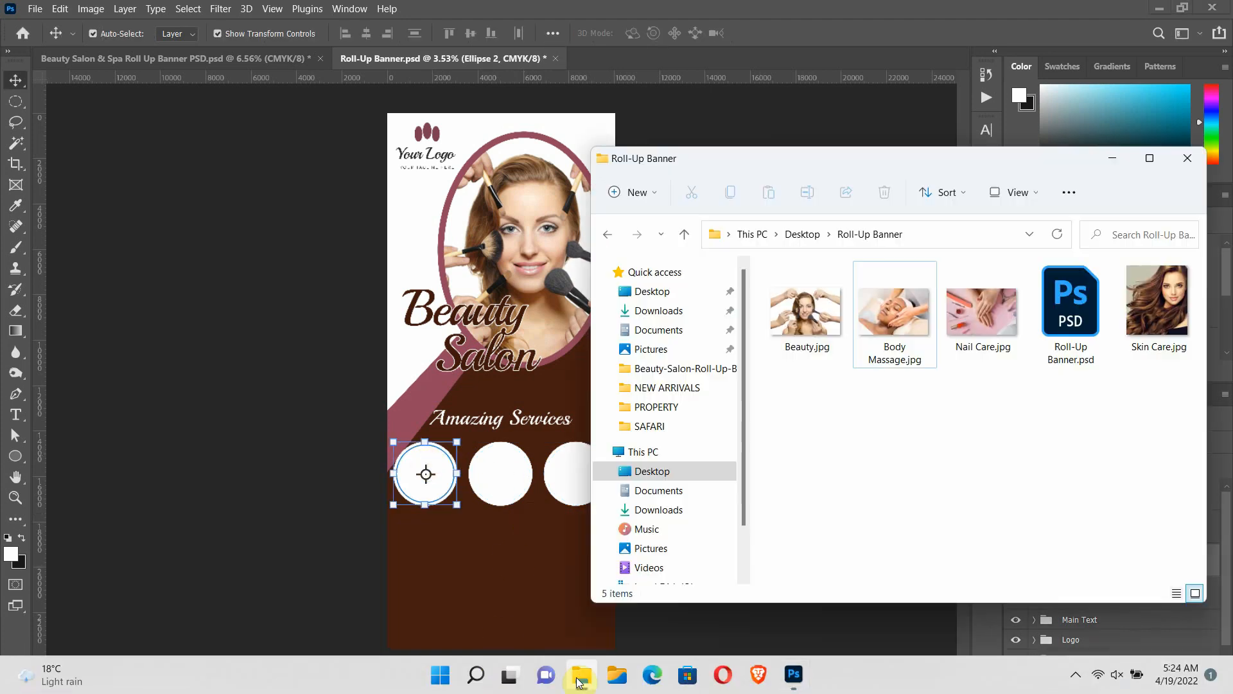
click(1151, 322)
drag(1166, 291, 420, 457)
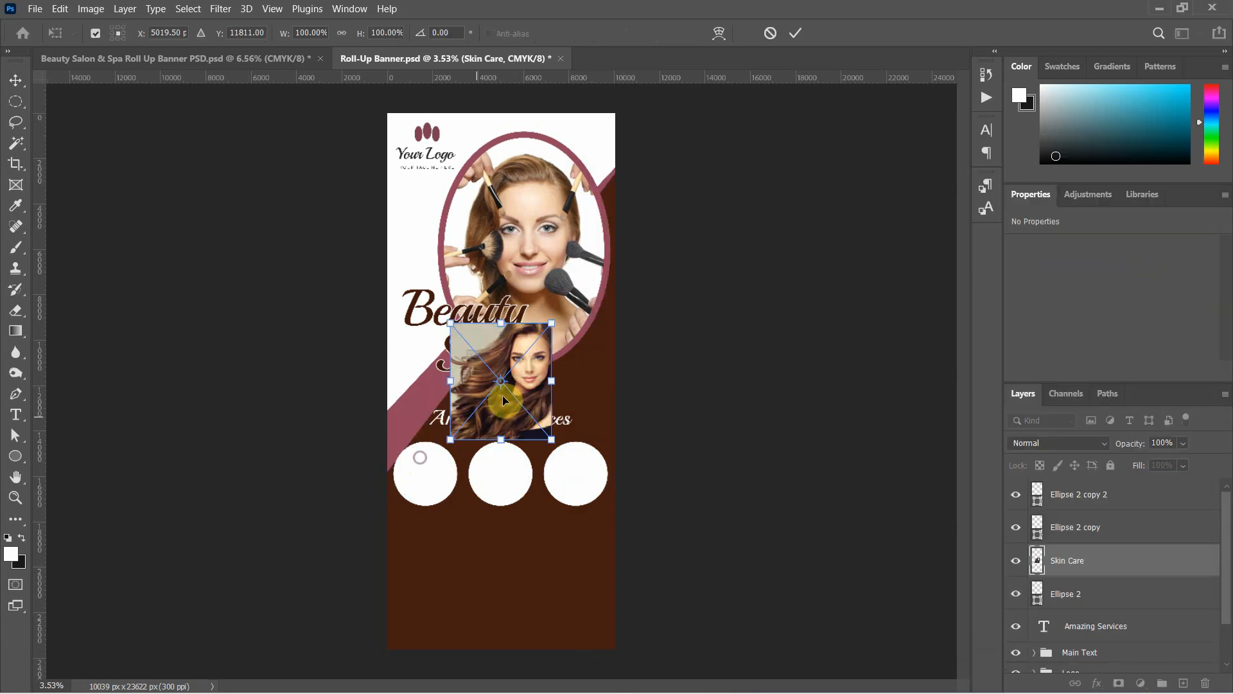
Move the Skin Care photo over the left circle and scale it to about 80%
drag(483, 386, 376, 534)
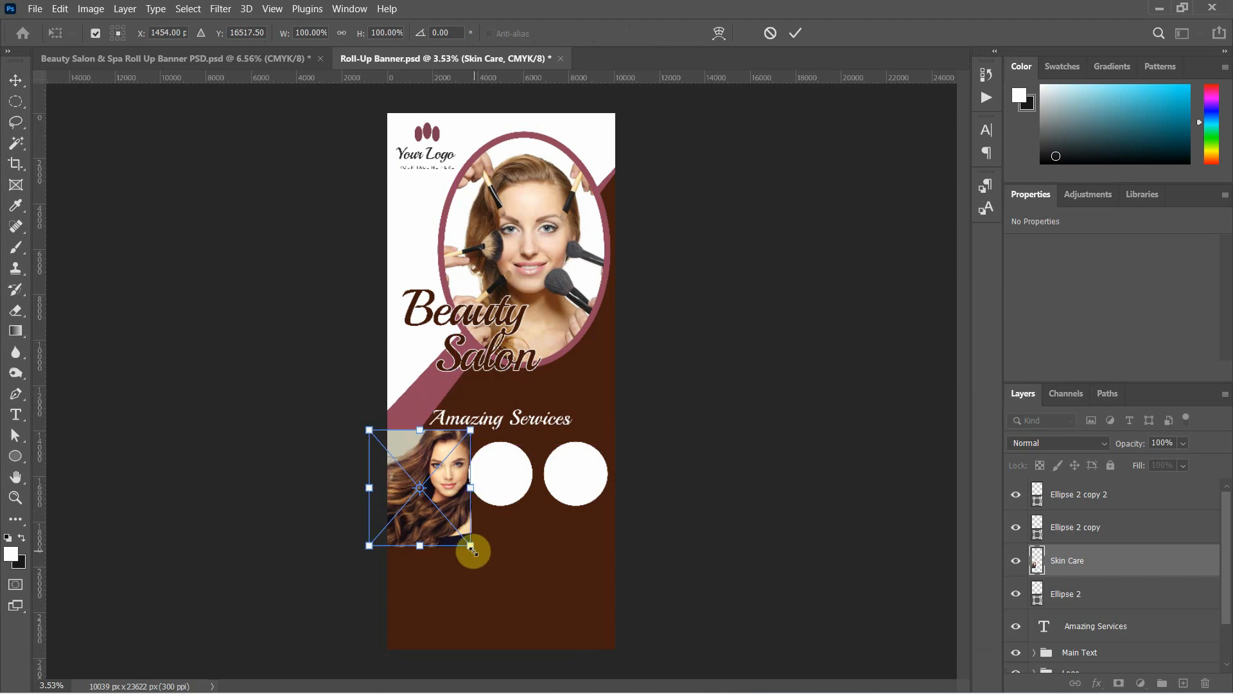
drag(473, 551, 453, 528)
drag(435, 481, 447, 493)
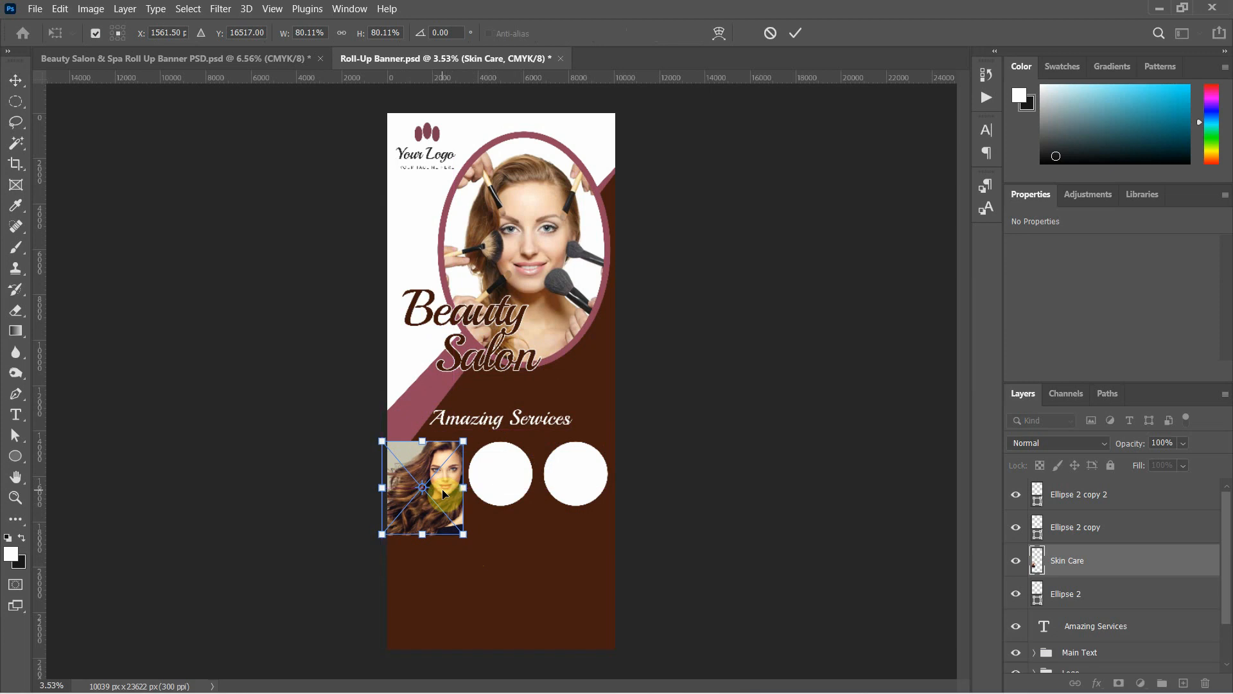
key(Return)
key(Return)
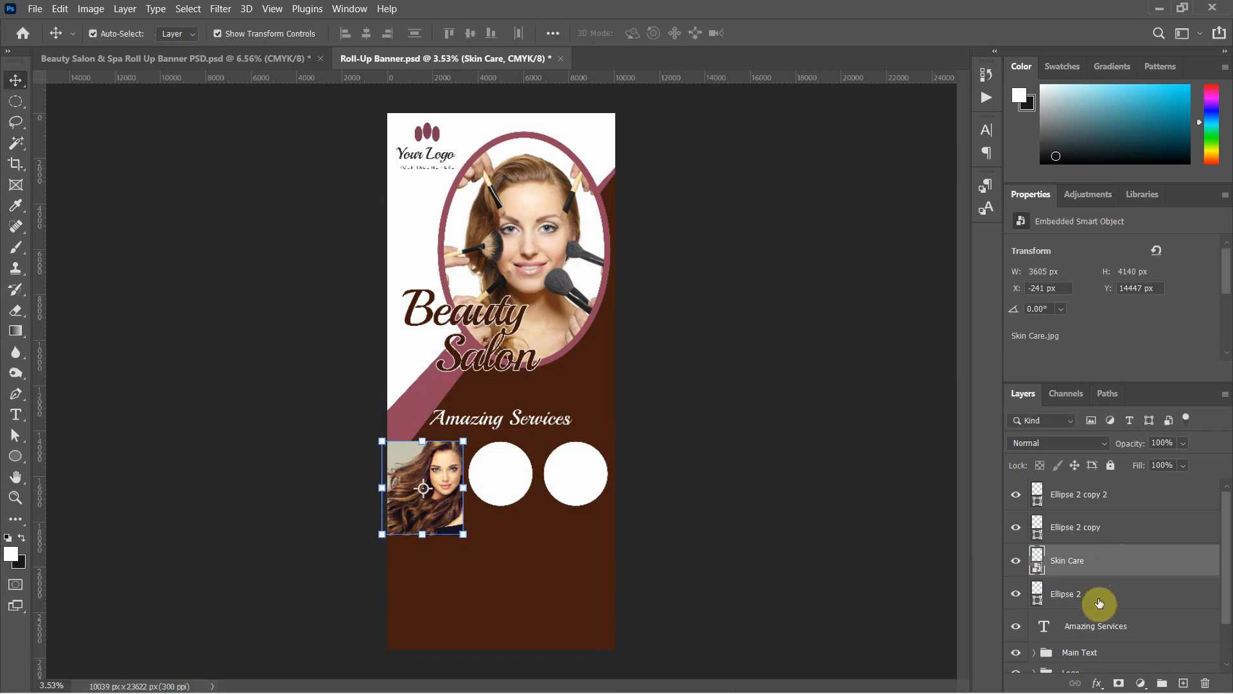
Clip the Skin Care photo to the left circle with a clipping mask and deselect it
key(ctrl+alt+g)
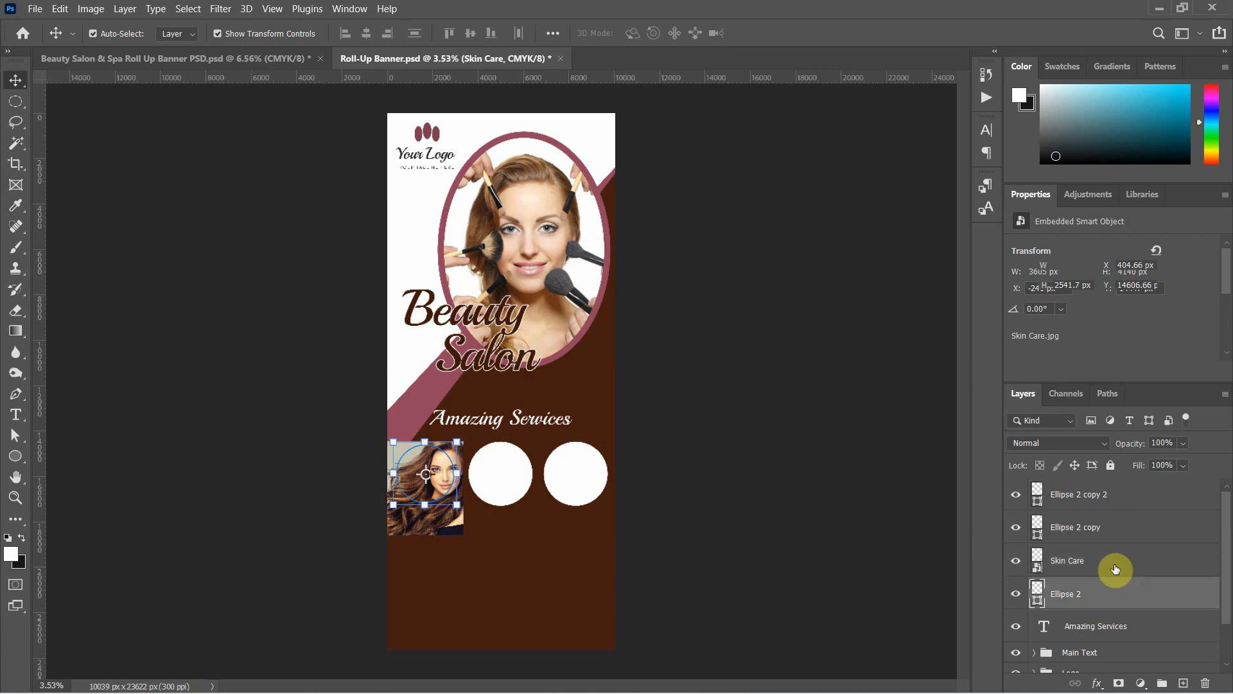
click(1118, 563)
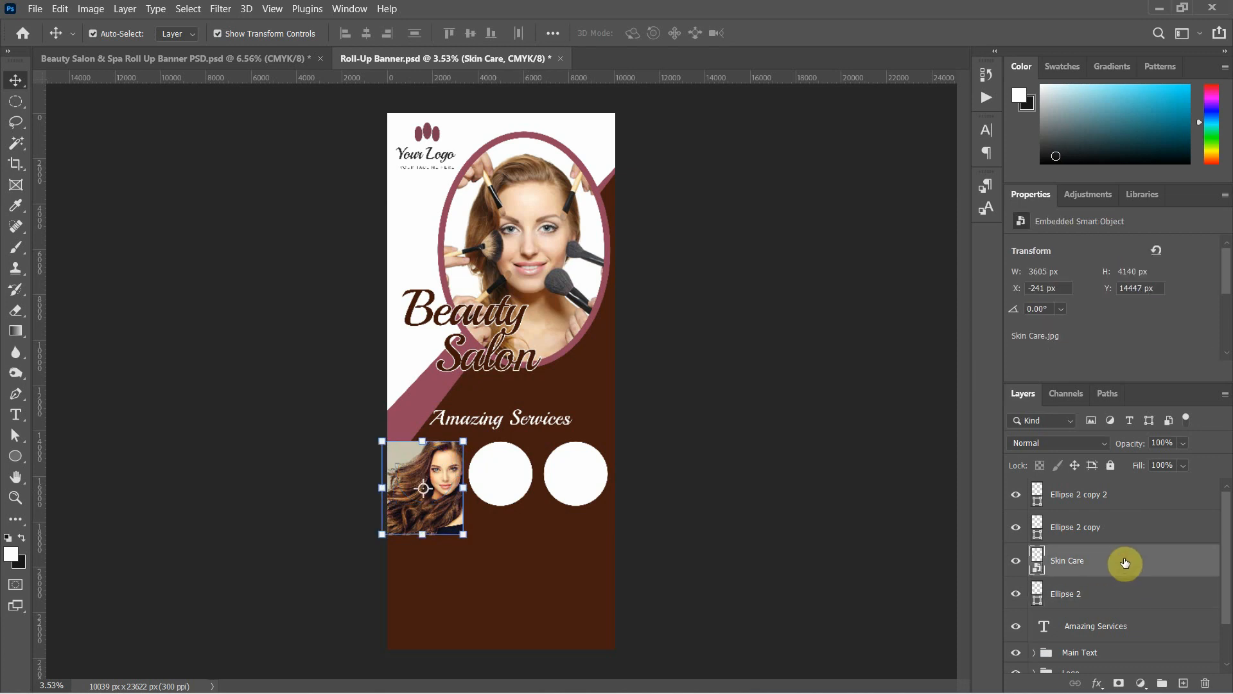
right_click(1125, 564)
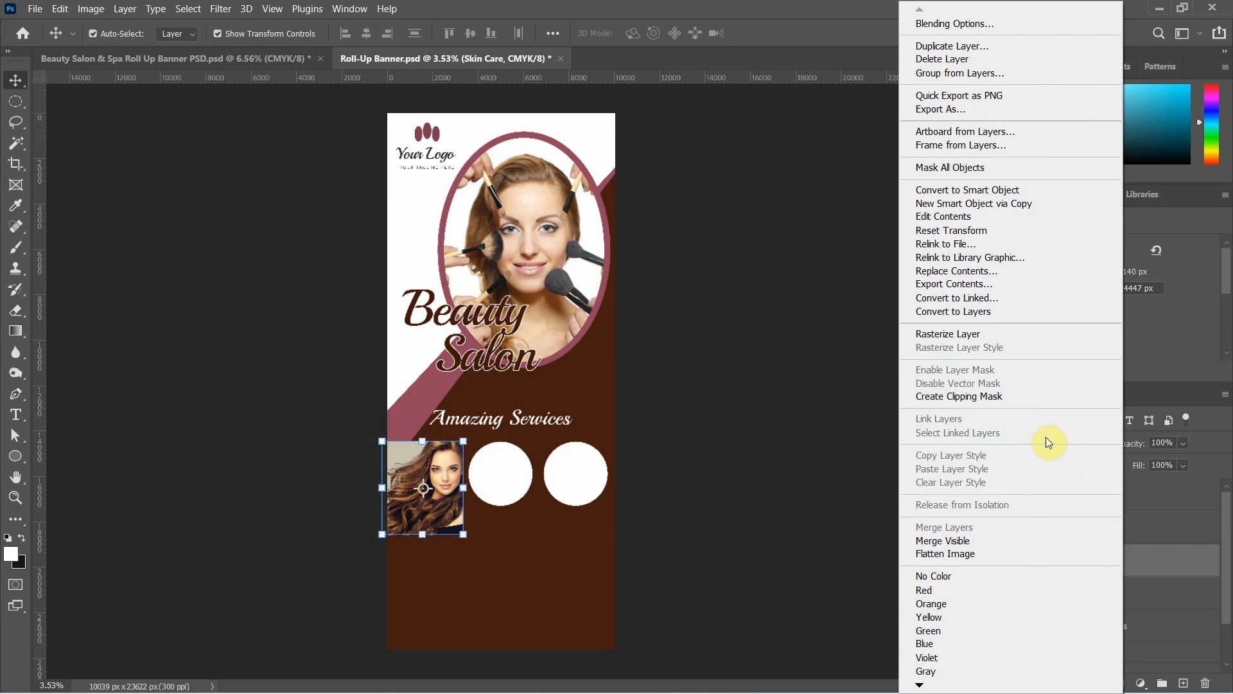
click(999, 396)
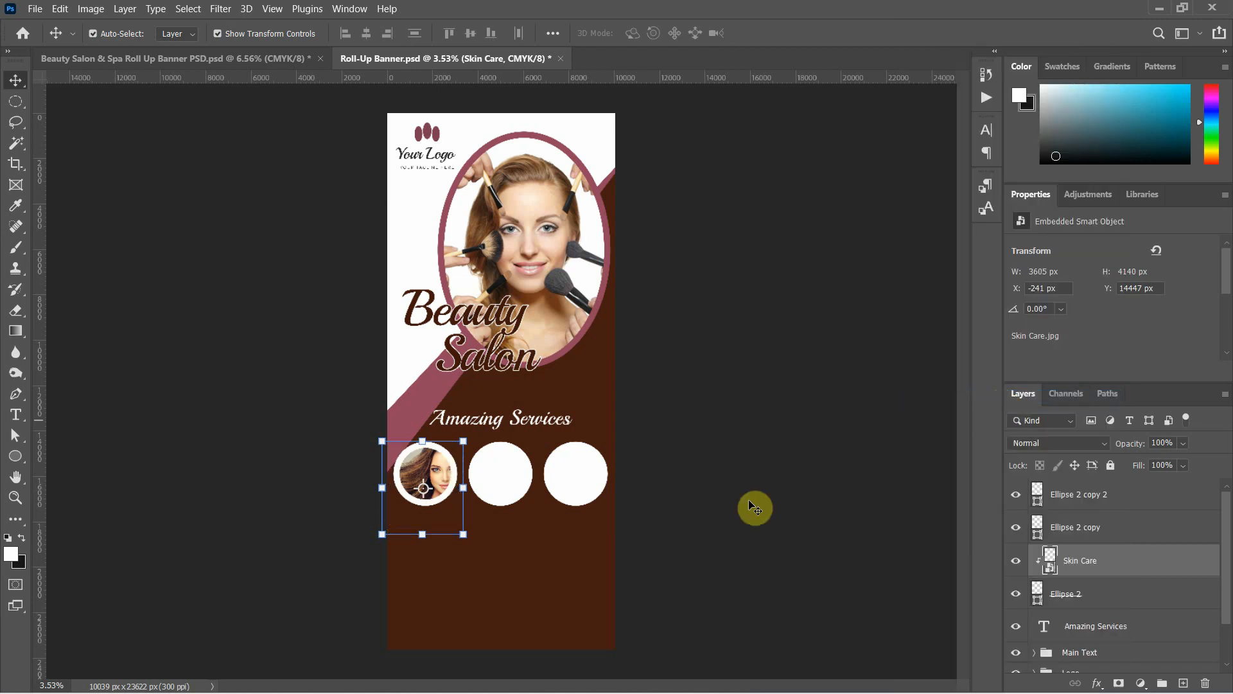
click(703, 474)
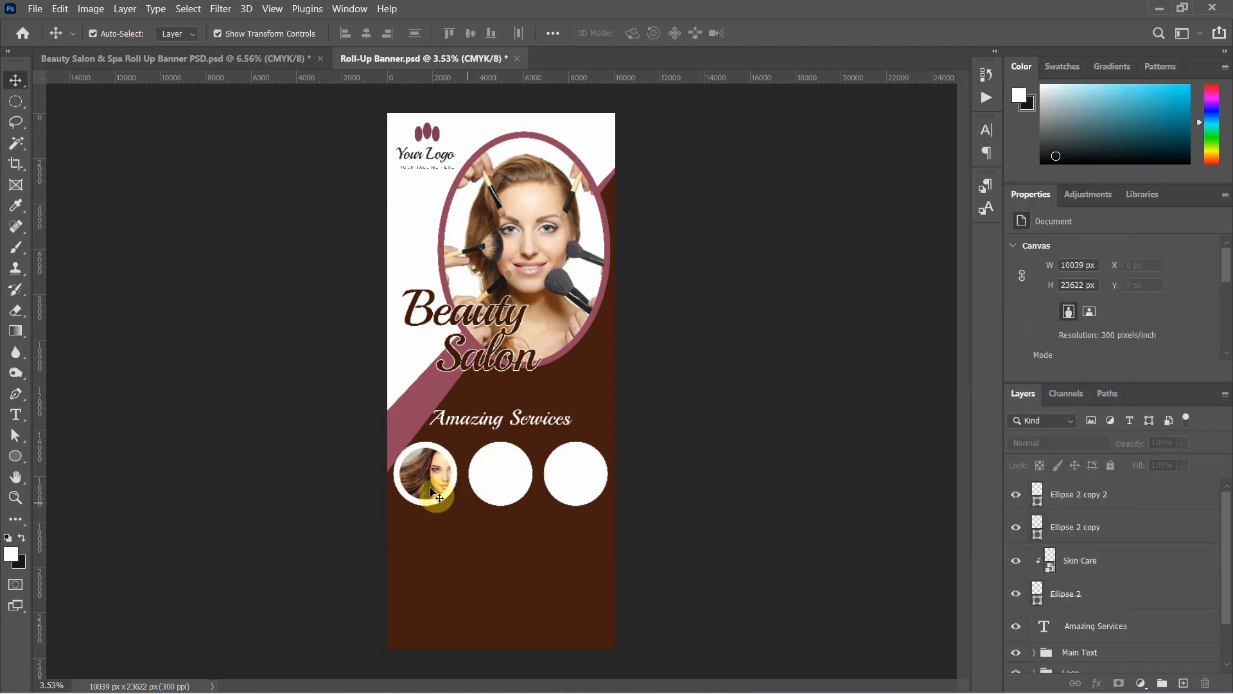
Set the stroke width of the circle around the Skin Care photo to 200 px and deselect it
click(446, 456)
click(1102, 591)
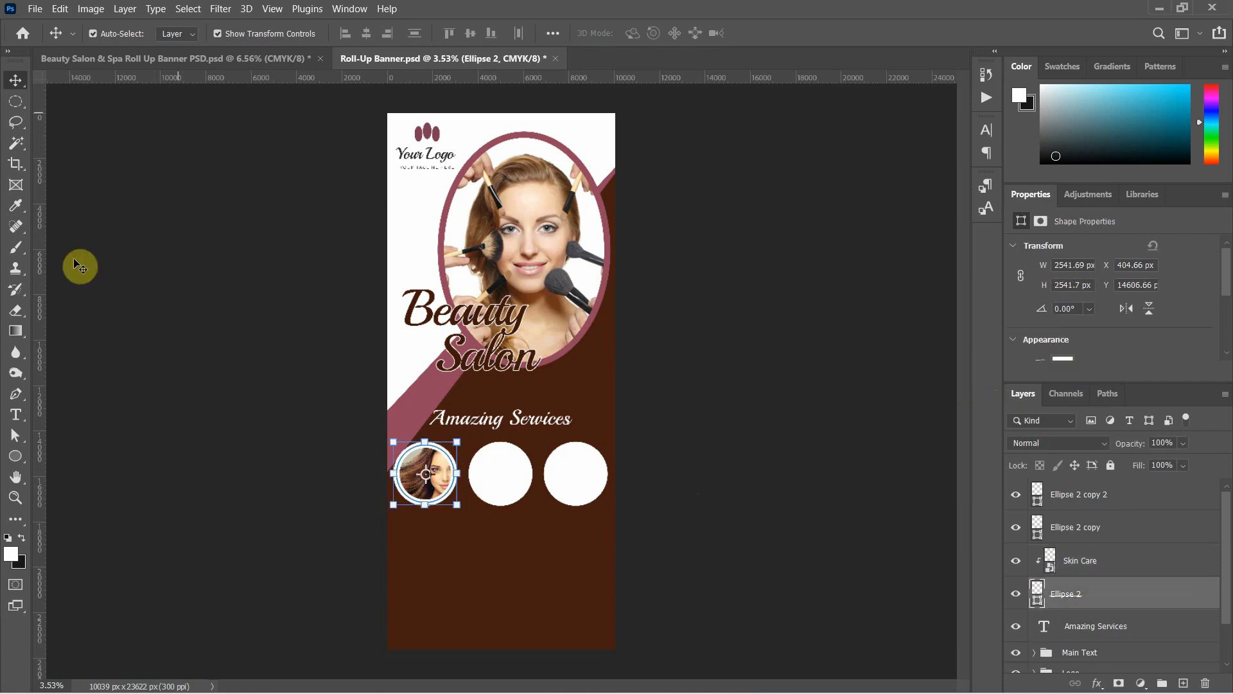
click(18, 456)
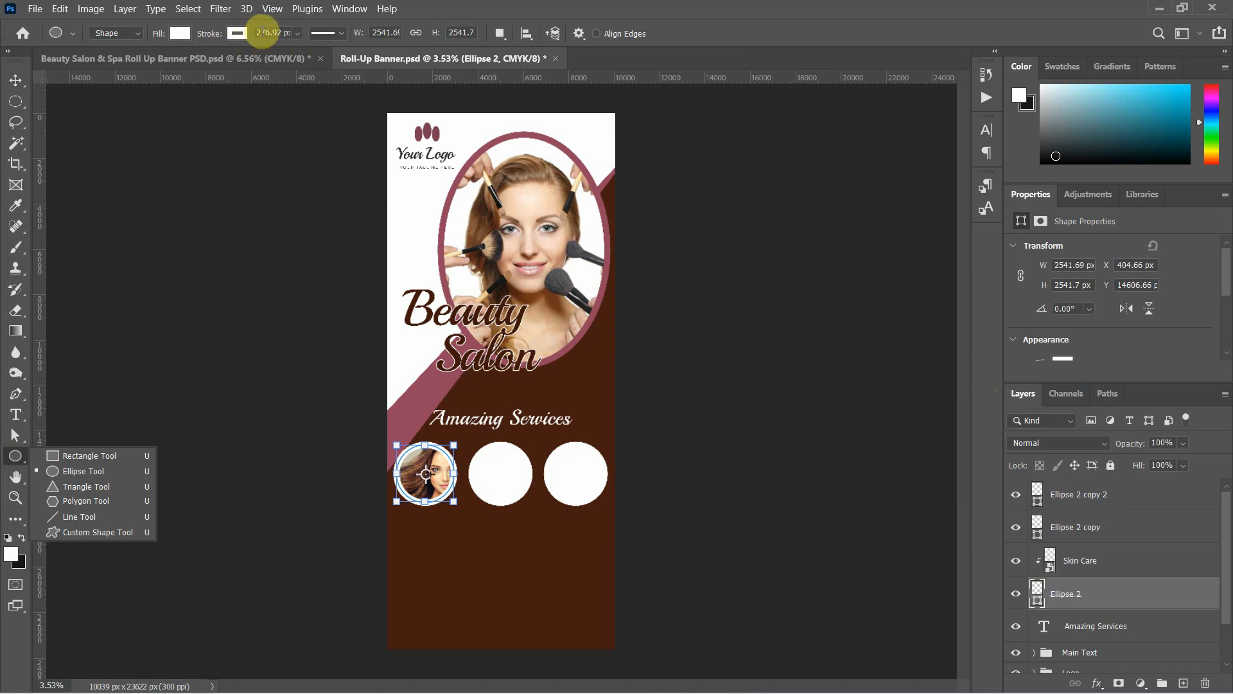
click(267, 33)
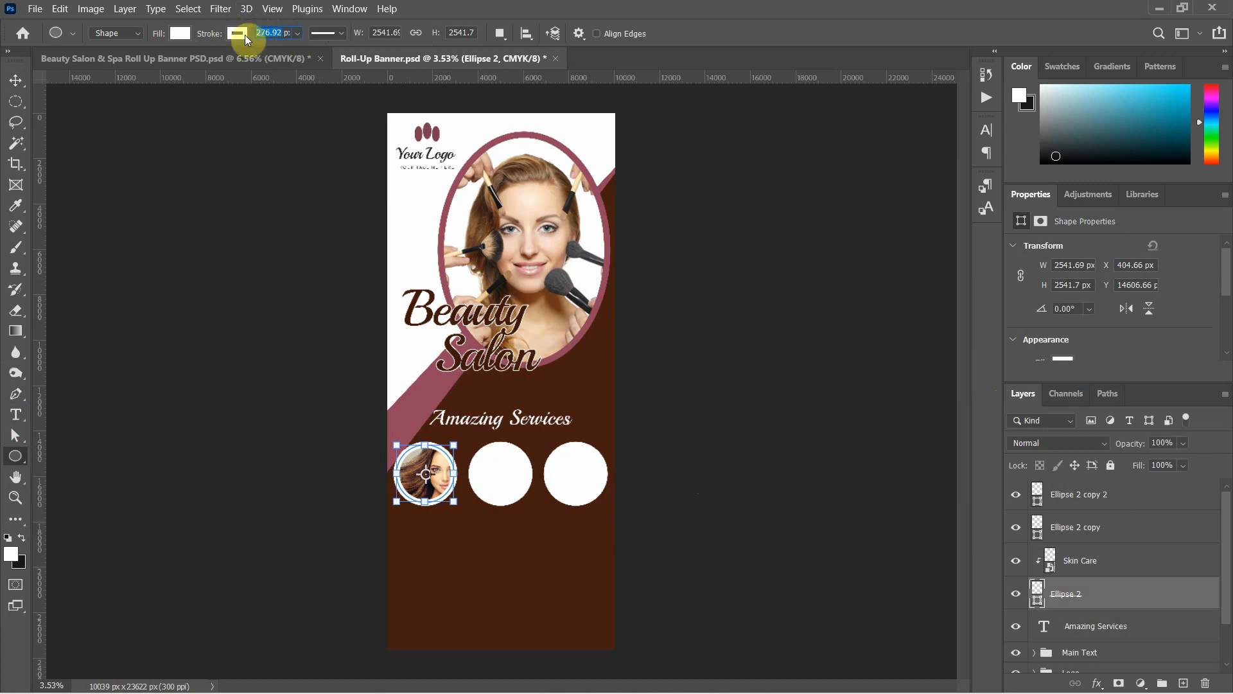
text(200)
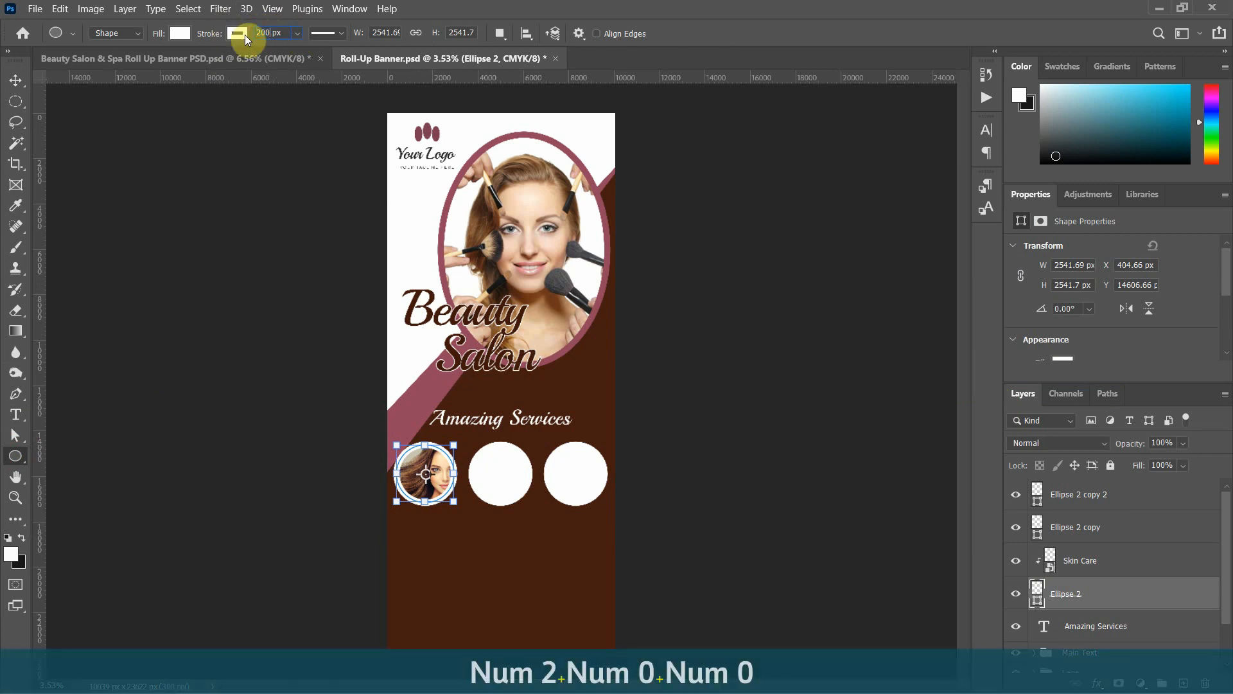
key(Return)
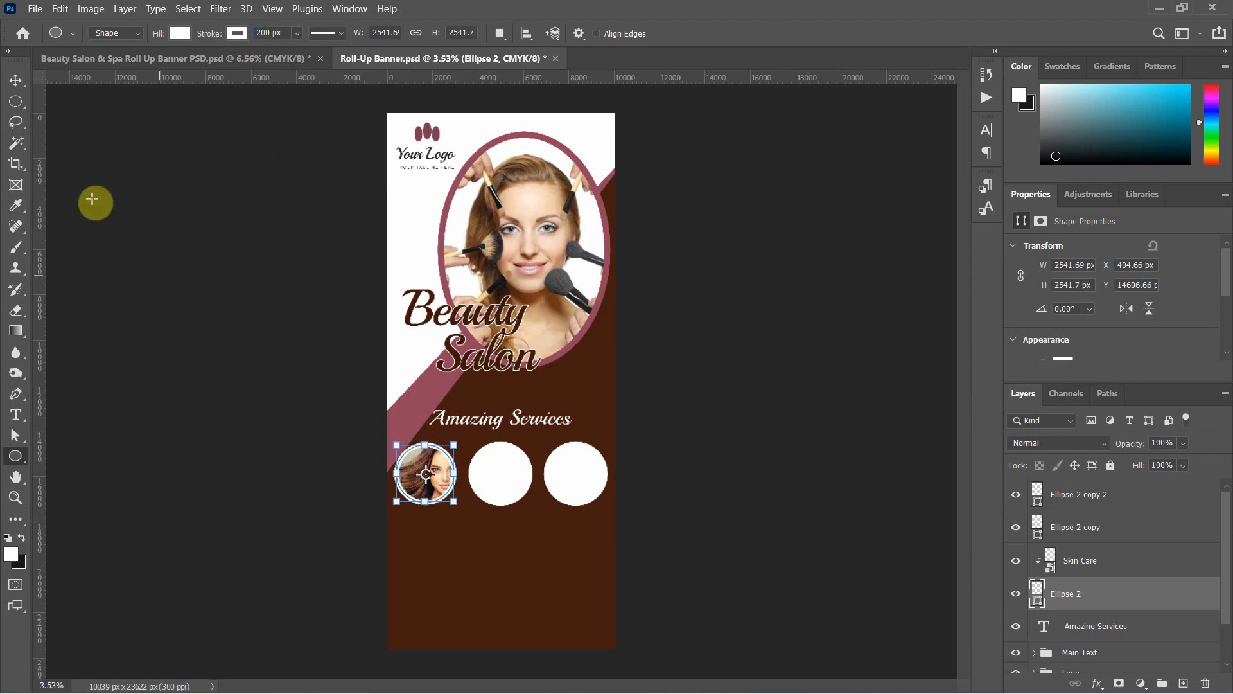
click(16, 81)
click(193, 331)
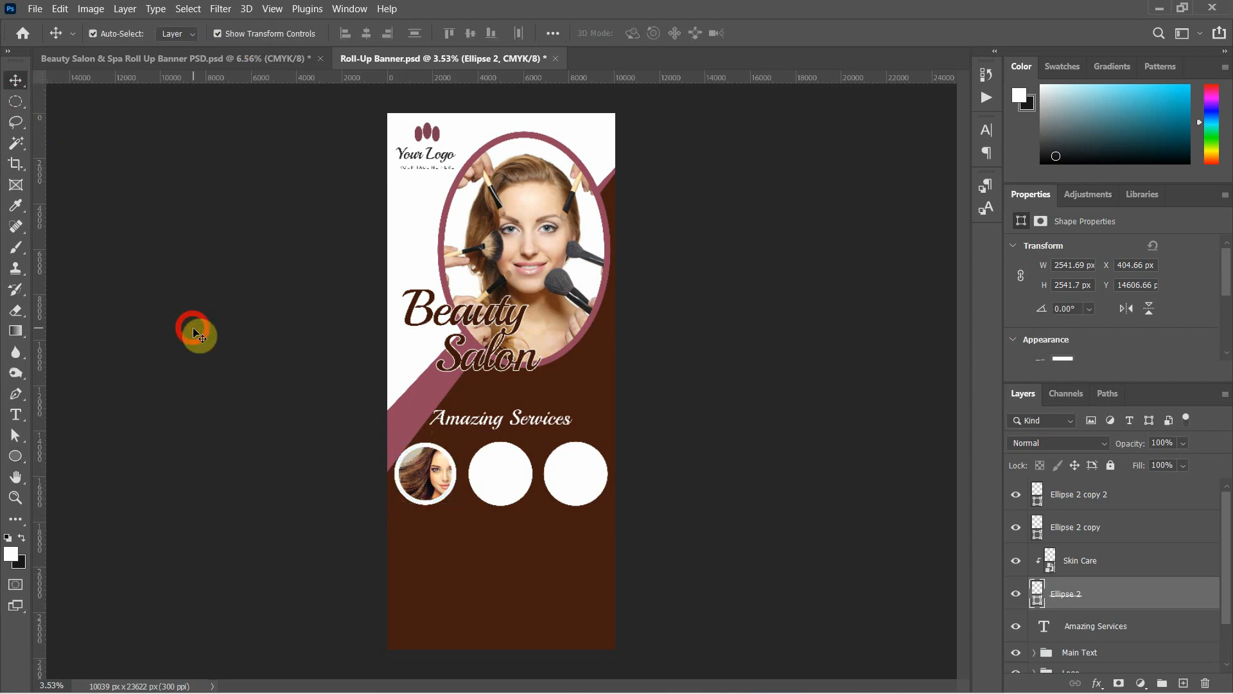
key(ctrl+shift+s)
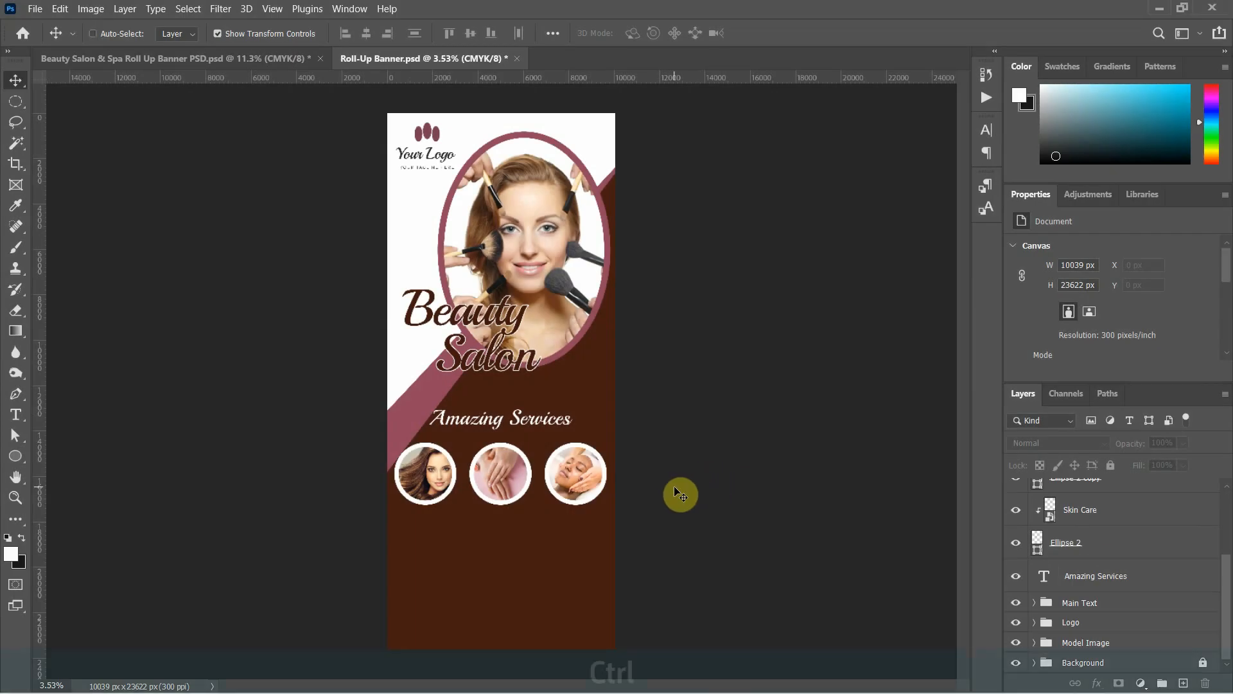
Paste the Skin care, Nail care and Body Massage titles with their descriptions, enlarge them to roughly double, and align them below the three circles
key(ctrl+v)
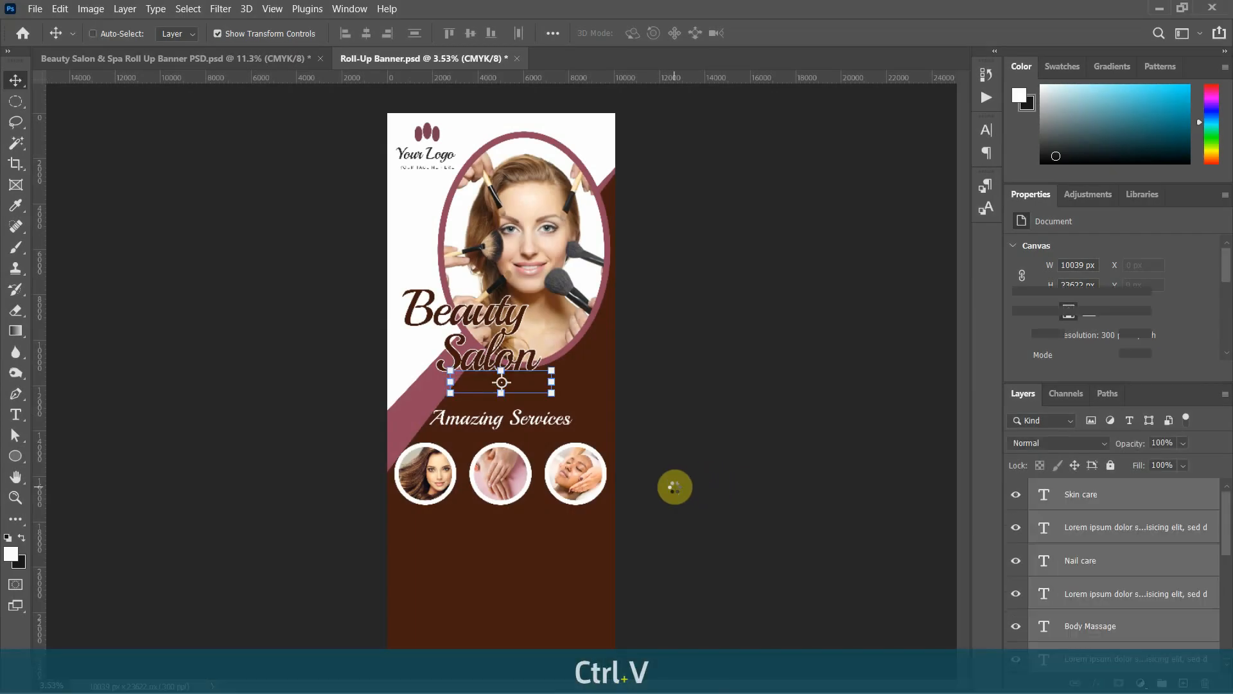
click(539, 384)
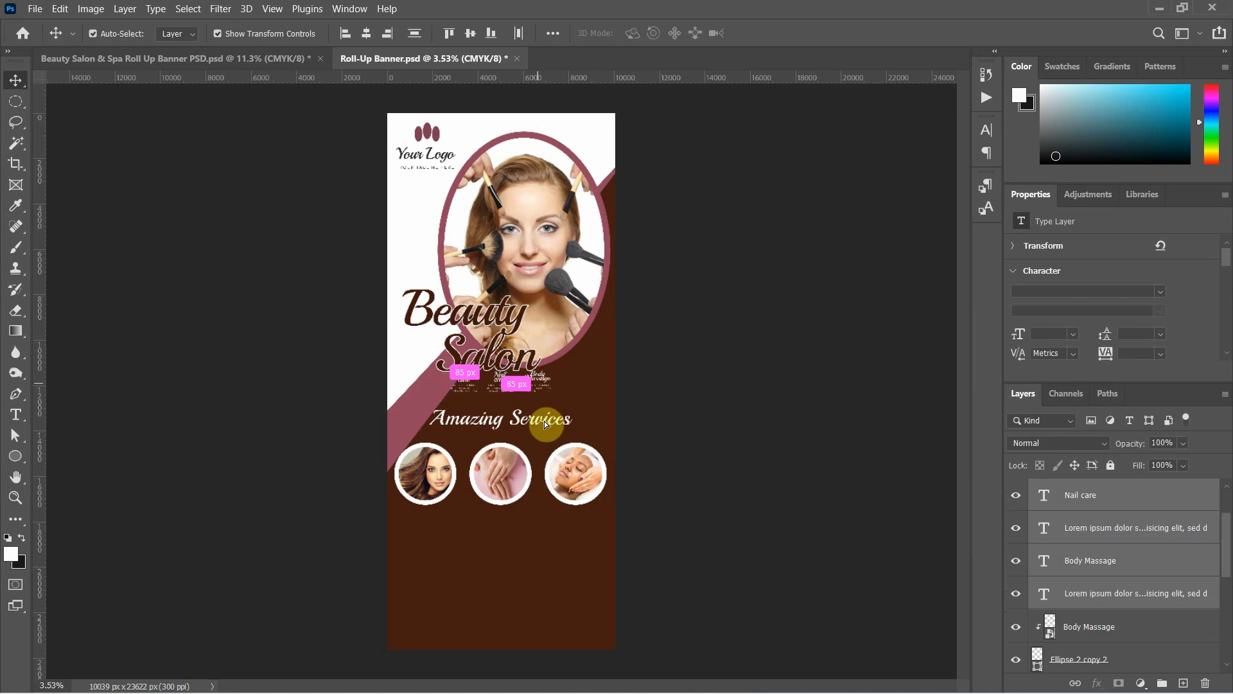
drag(545, 421, 591, 582)
drag(414, 554, 396, 558)
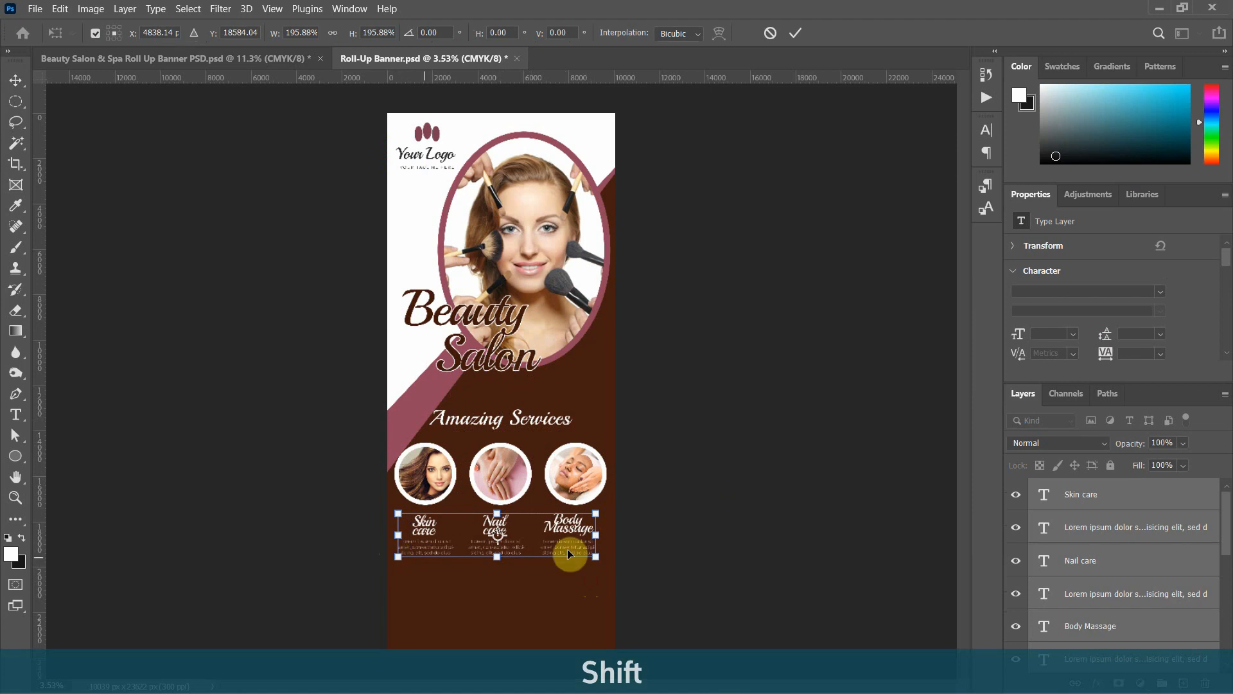
drag(601, 512, 603, 512)
key(Return)
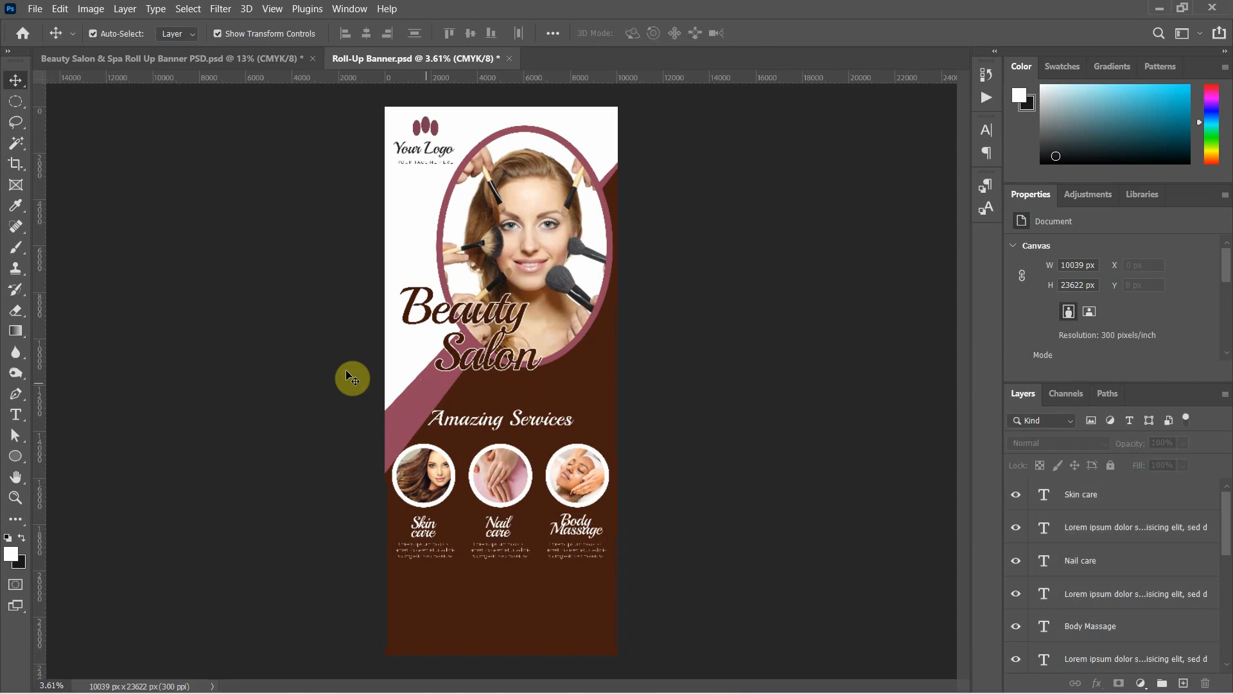
Draw a circle about 1077 px in diameter overlapping the lower-right edge of the Skin Care photo circle
click(185, 347)
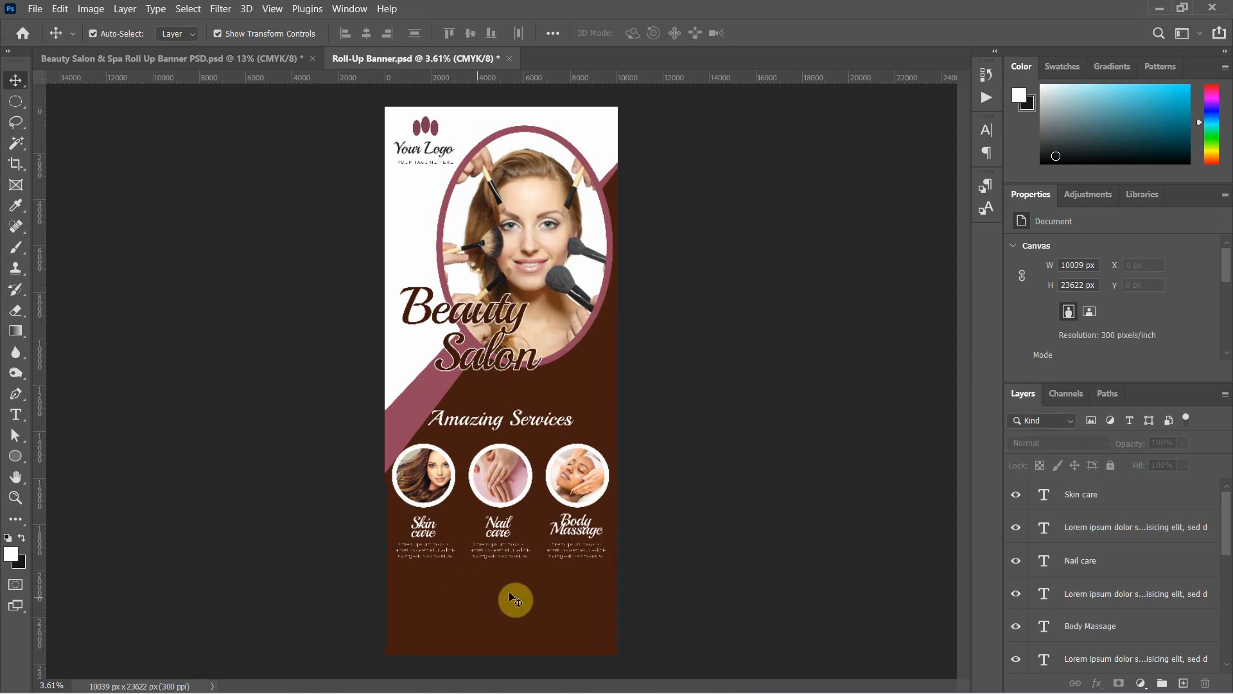
scroll(518, 581, up, 1)
scroll(514, 577, up, 3)
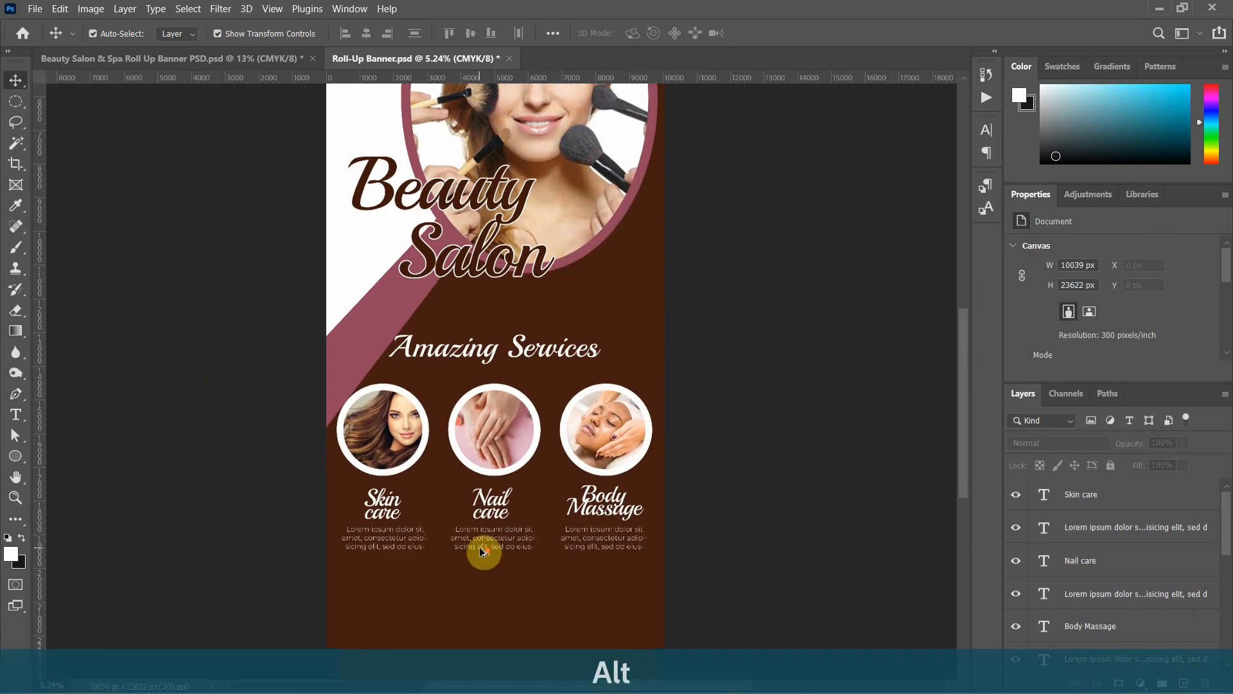
scroll(480, 548, up, 2)
scroll(483, 551, up, 2)
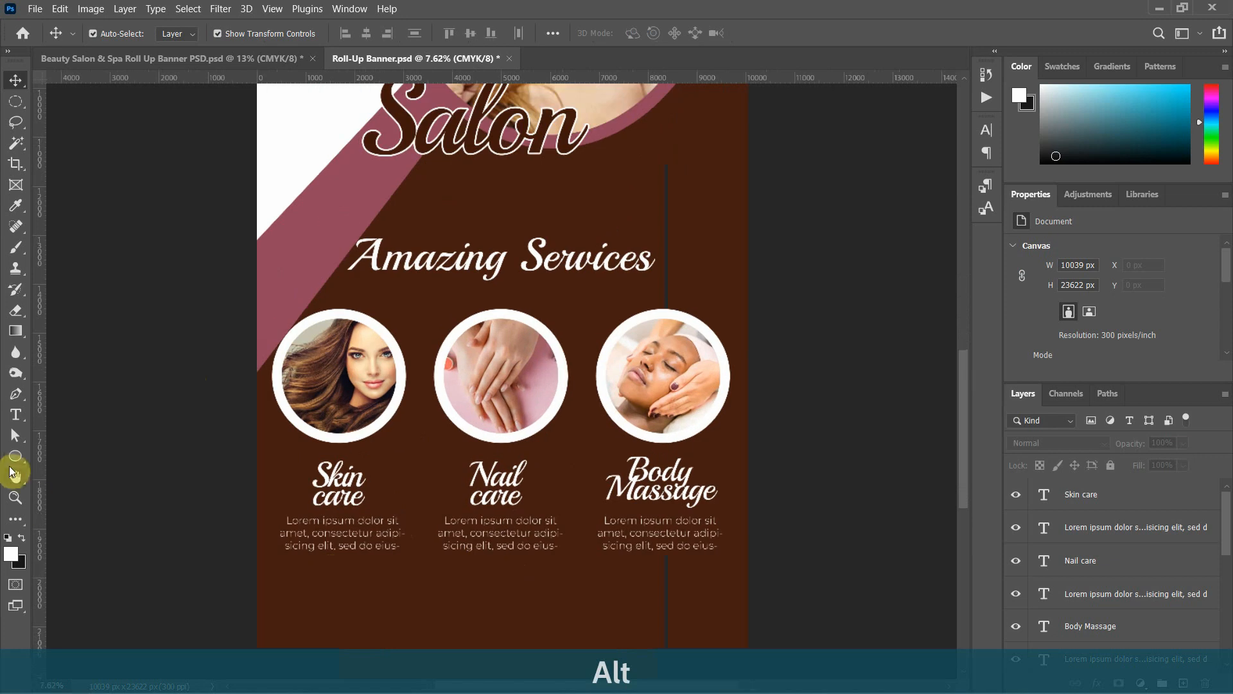
click(14, 458)
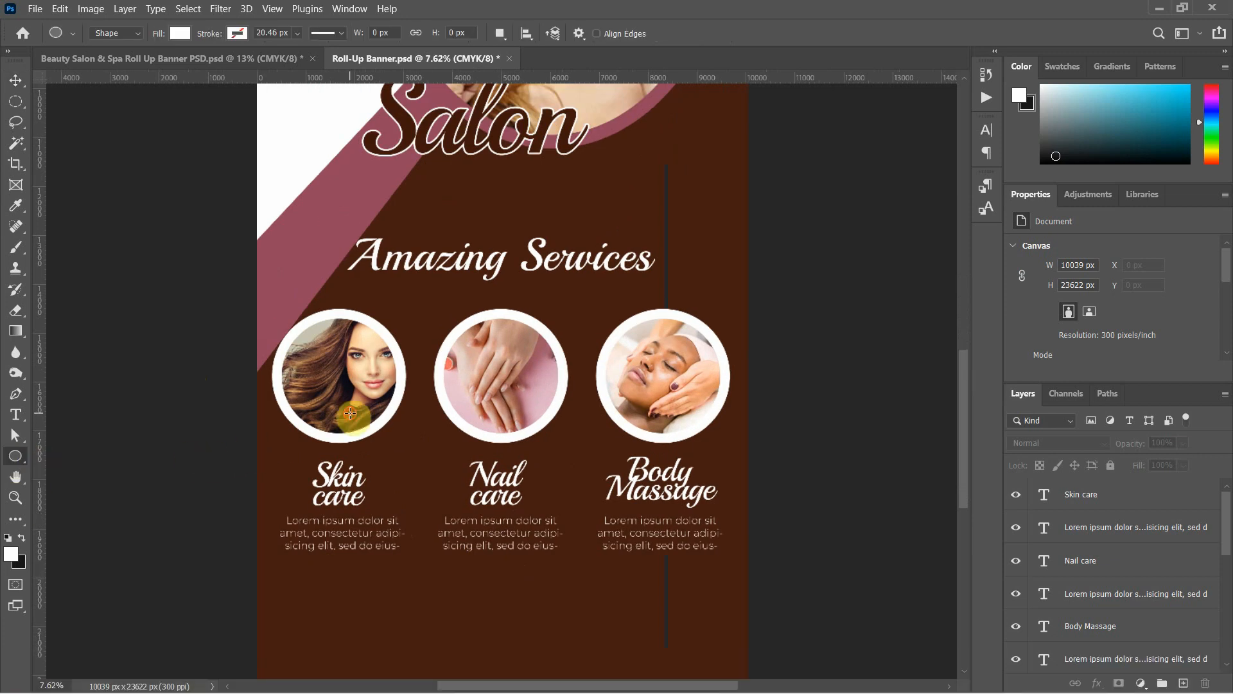
drag(350, 413, 402, 466)
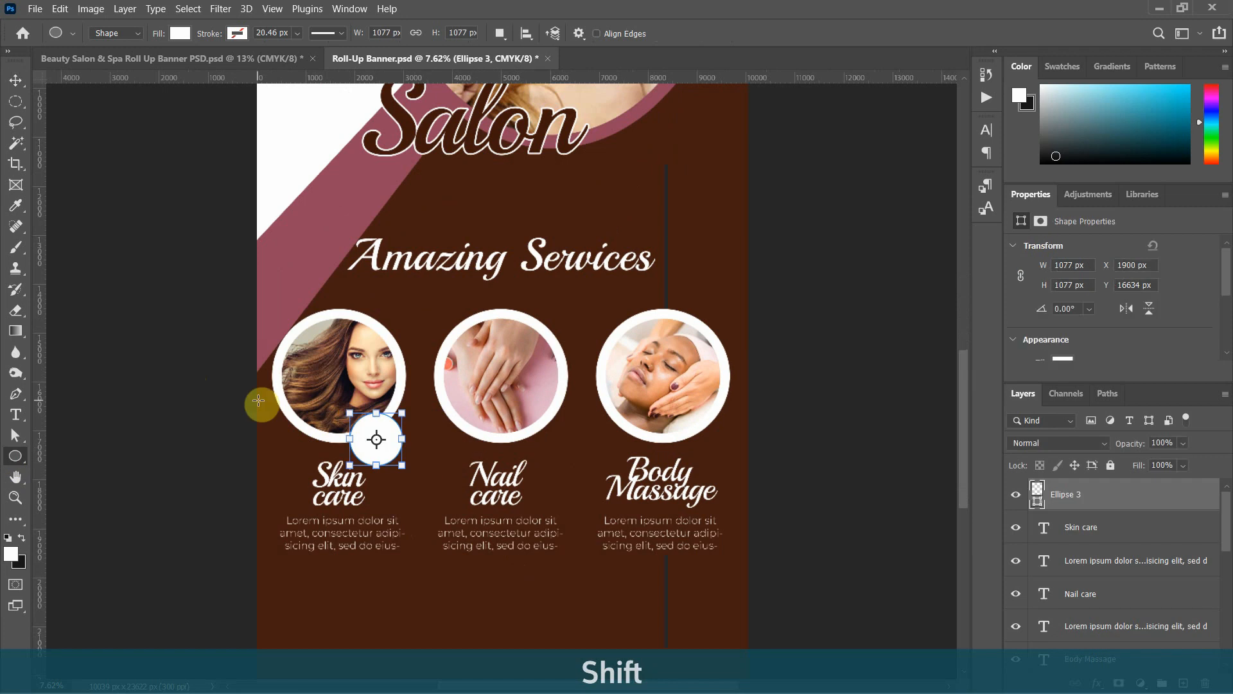
Fill the small circle with the banner's mauve and shift it slightly up and left on the photo's rim
click(179, 33)
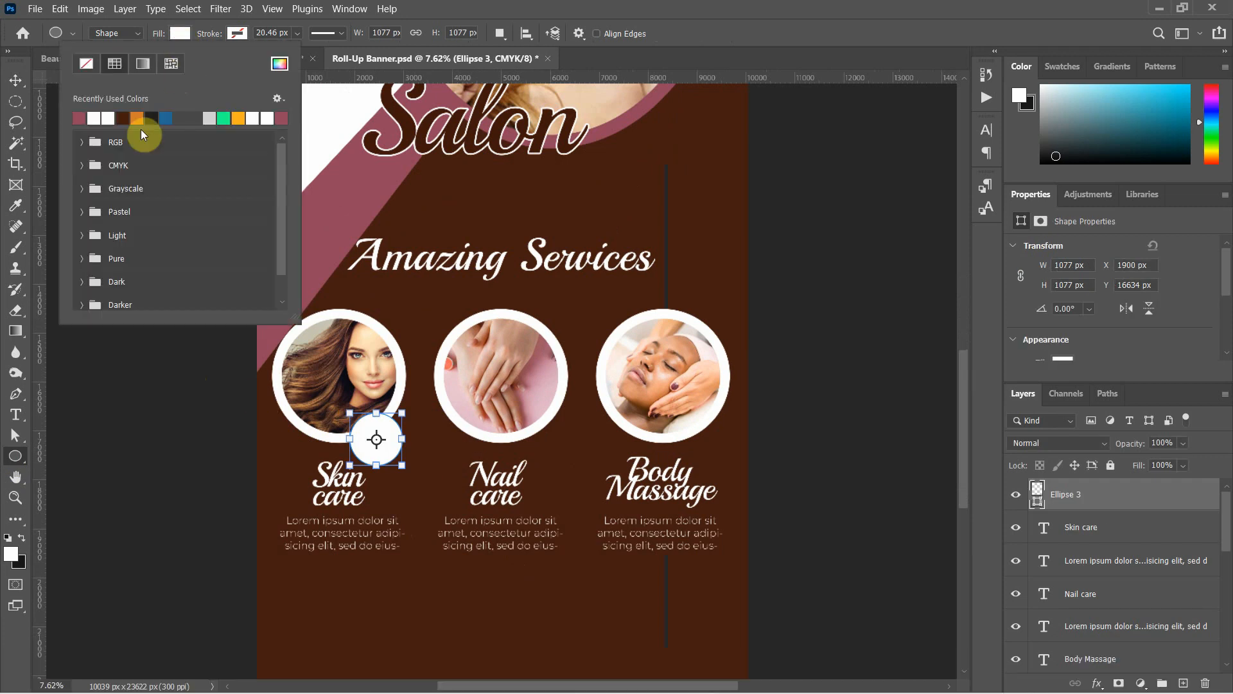
click(78, 118)
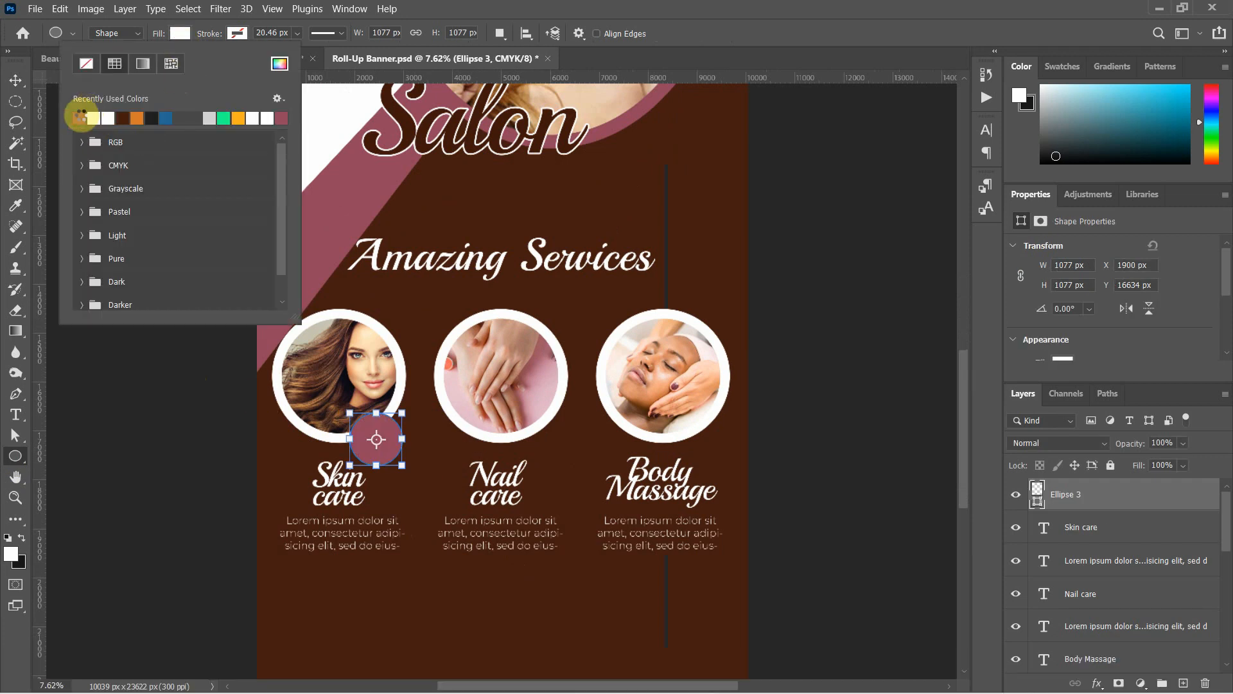
click(15, 78)
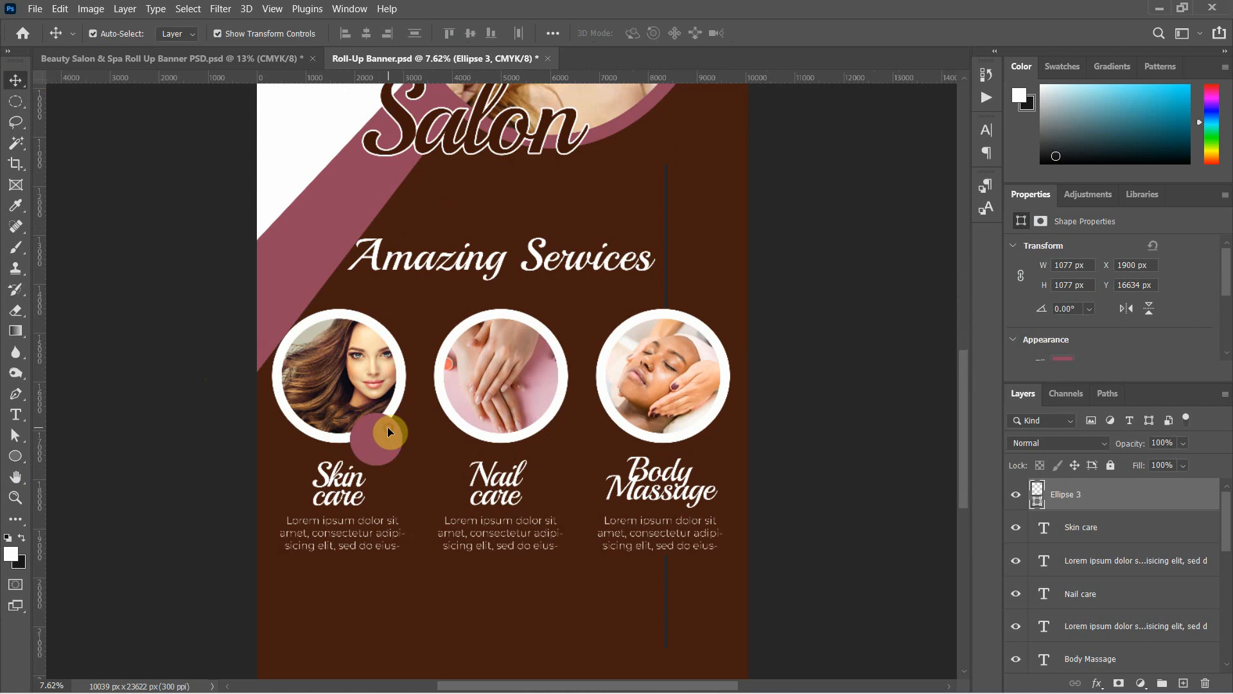
drag(389, 432, 386, 427)
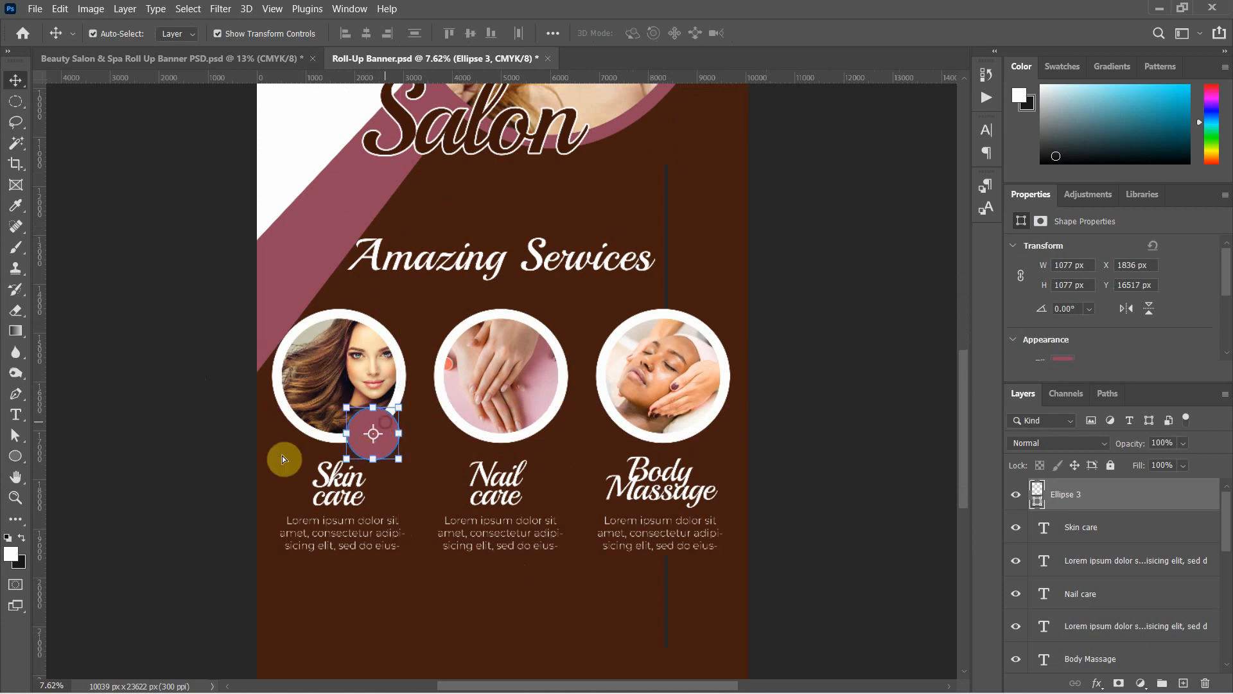
Add the text "50" beside the mauve circle in Akrobat ExtraBold at 100 pt
click(16, 414)
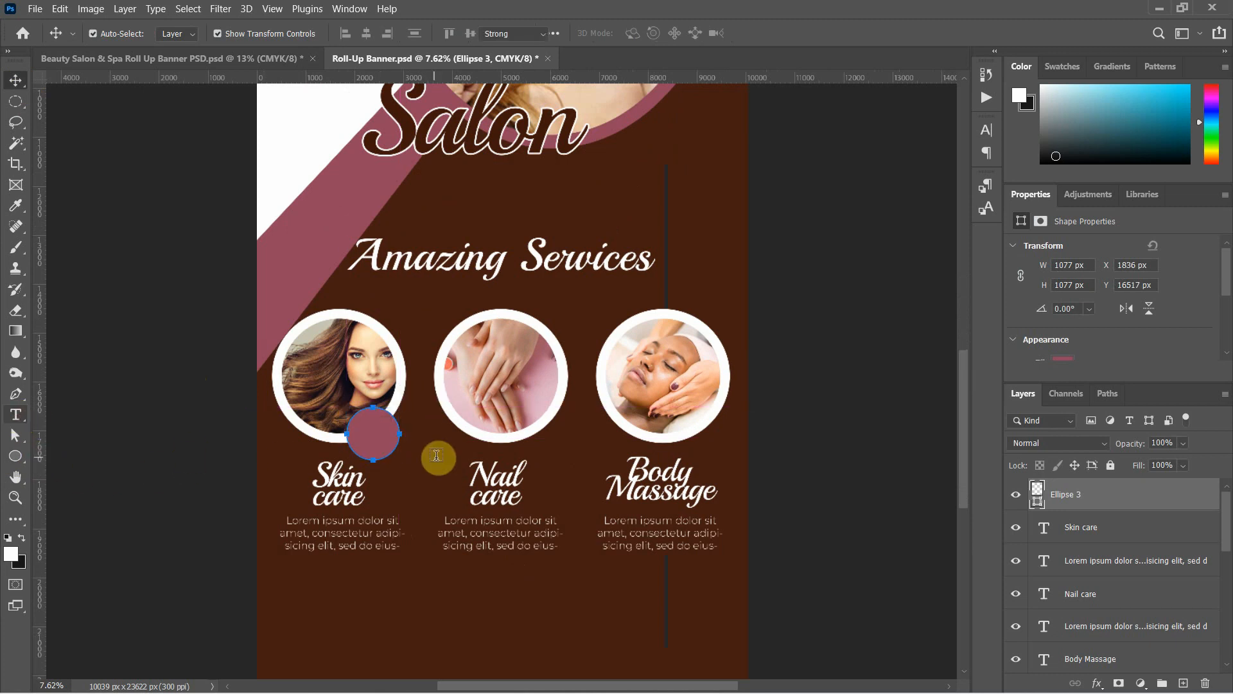
click(427, 455)
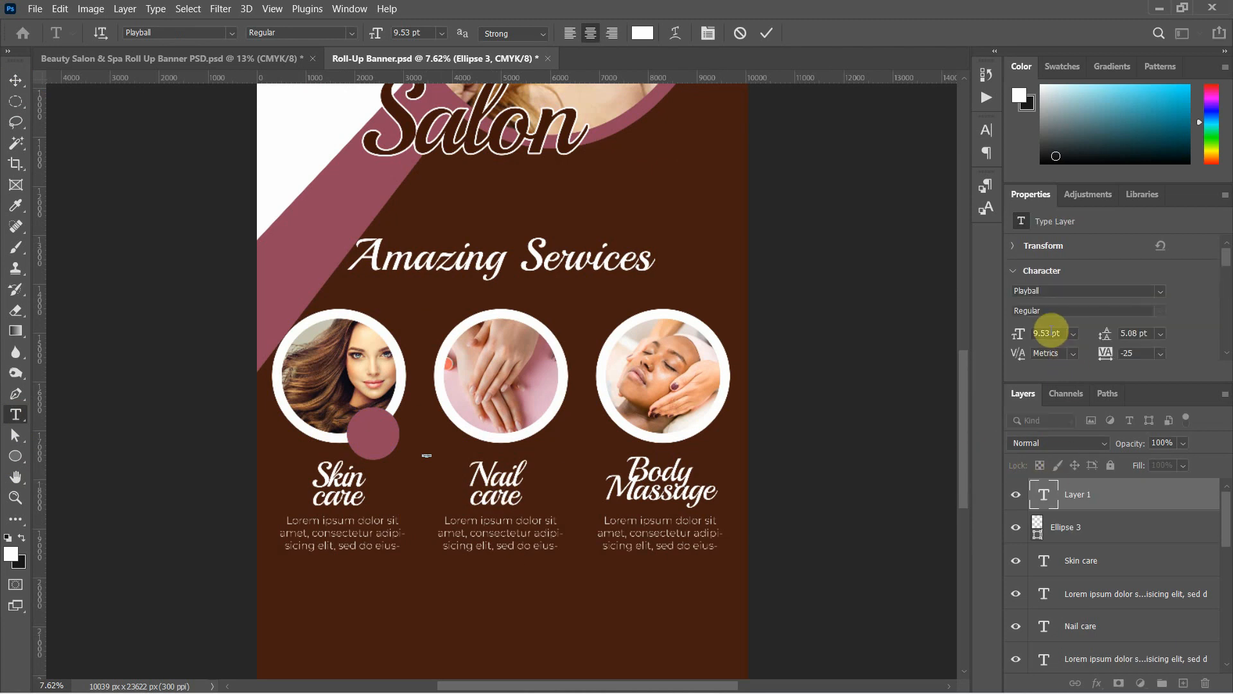
click(1049, 331)
text(100)
key(Return)
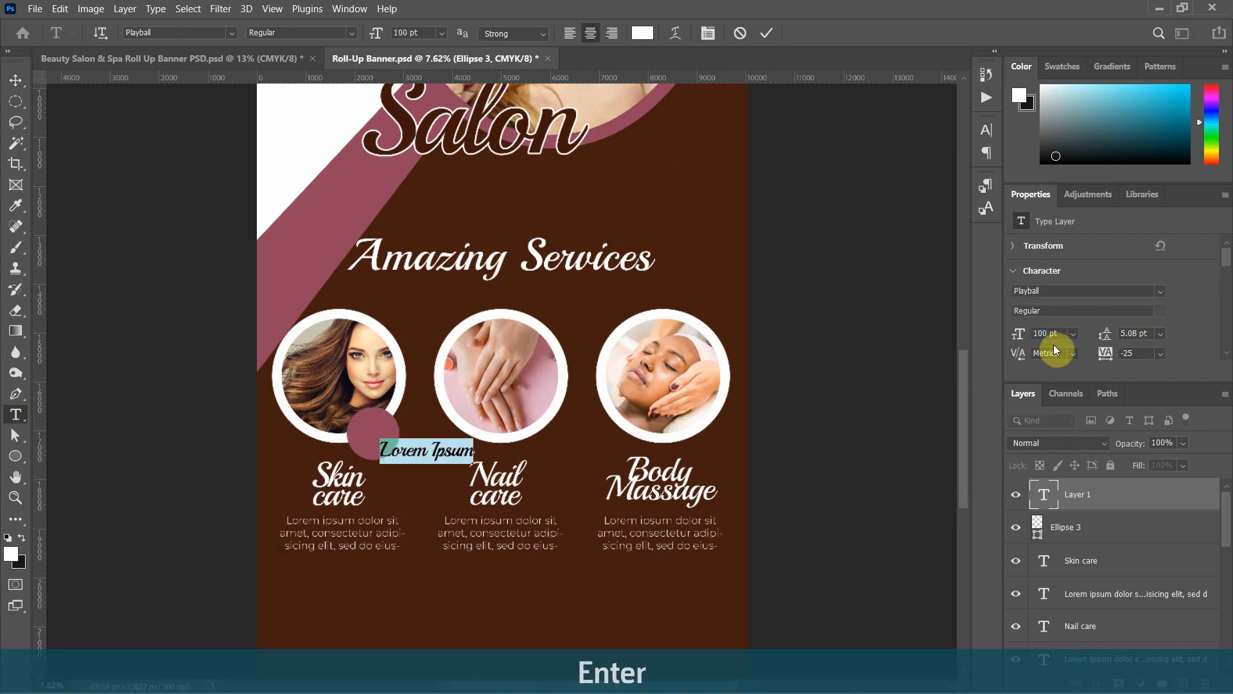
click(1033, 290)
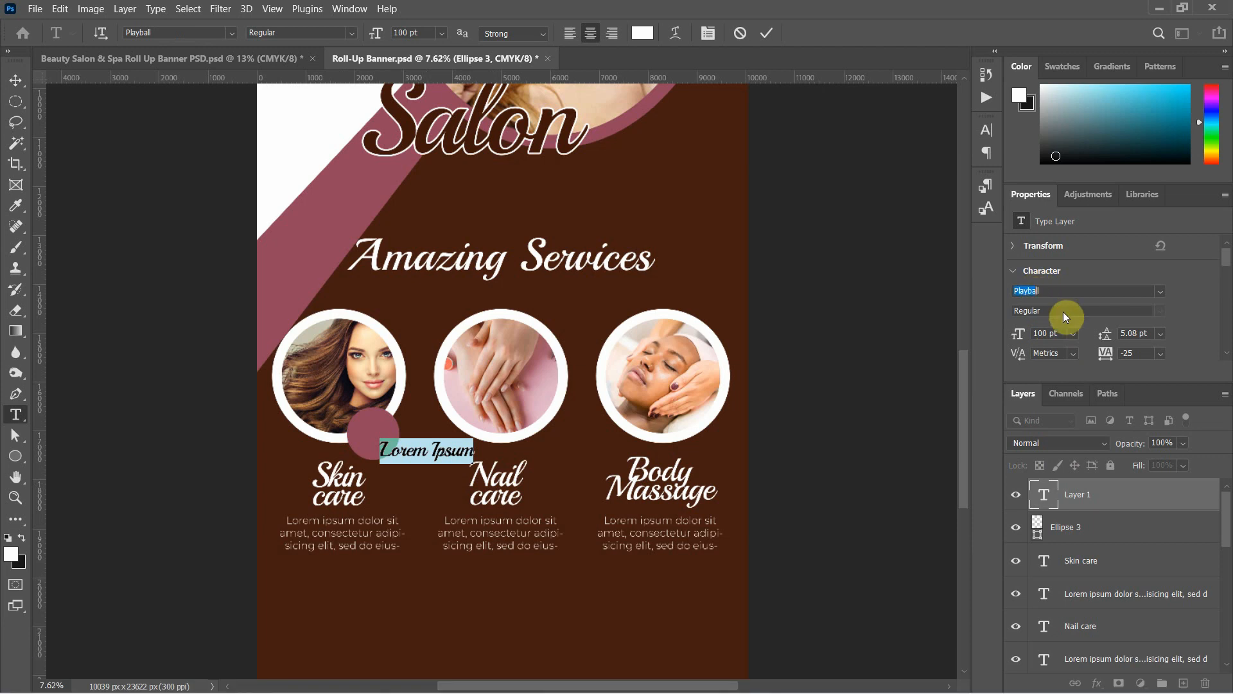
text(akro)
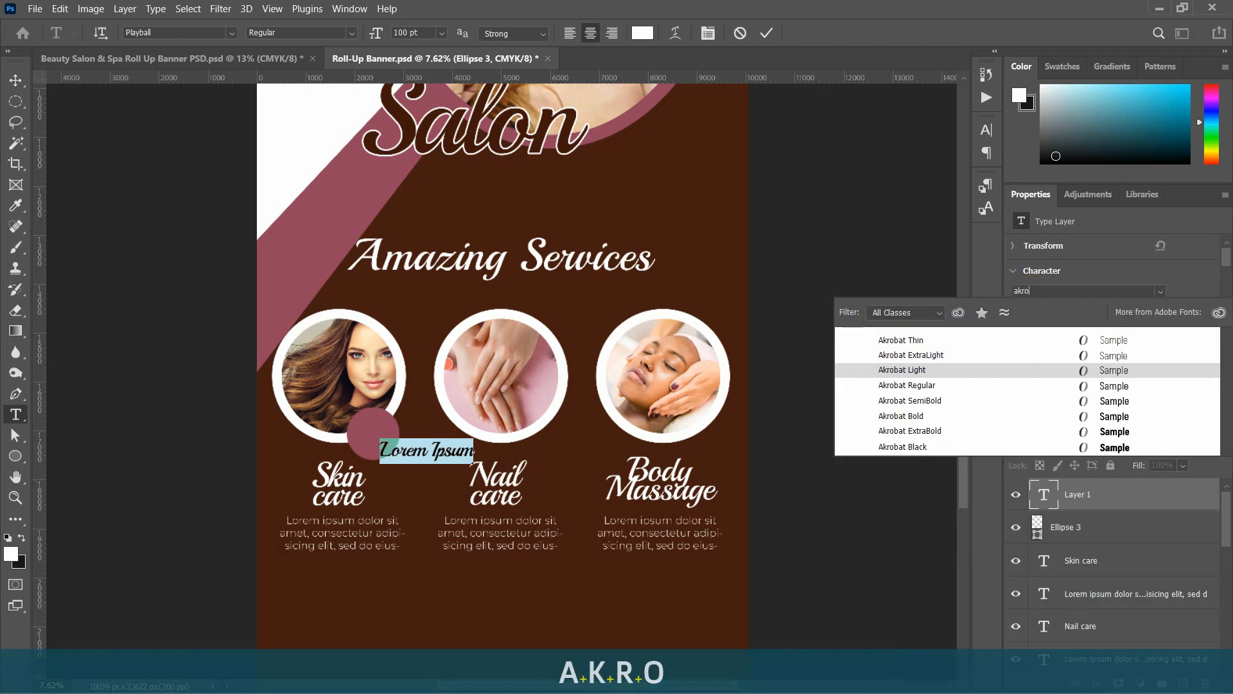
click(939, 432)
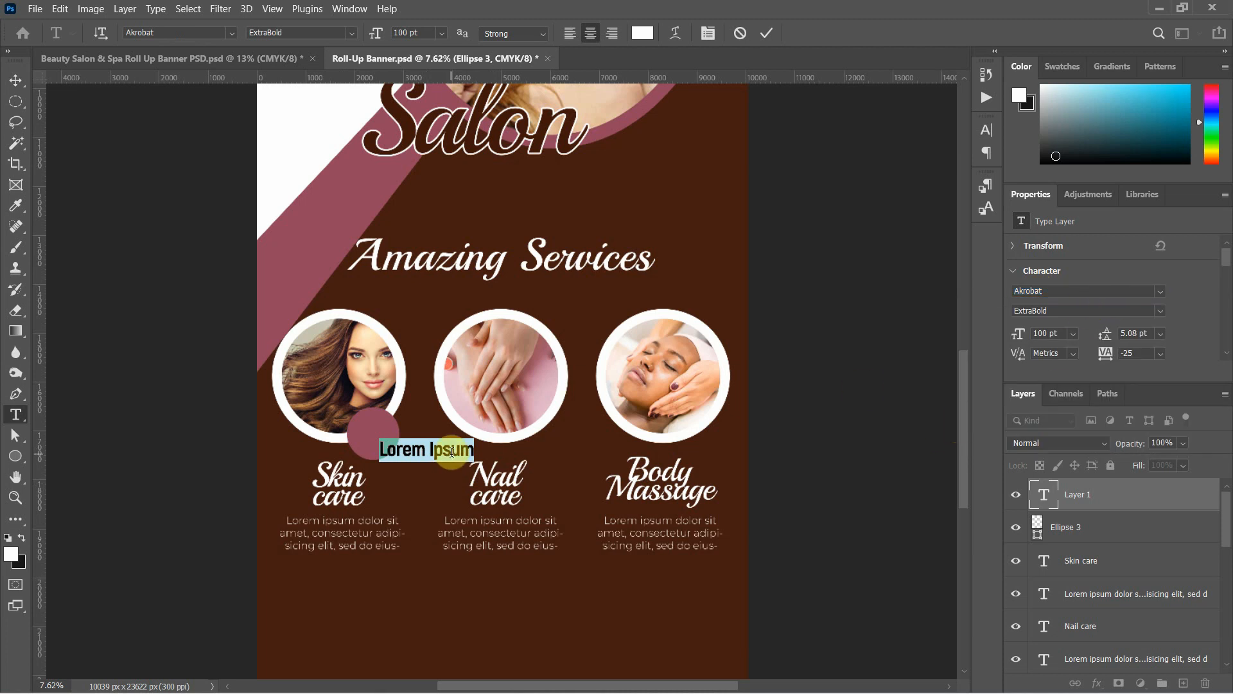
text(50)
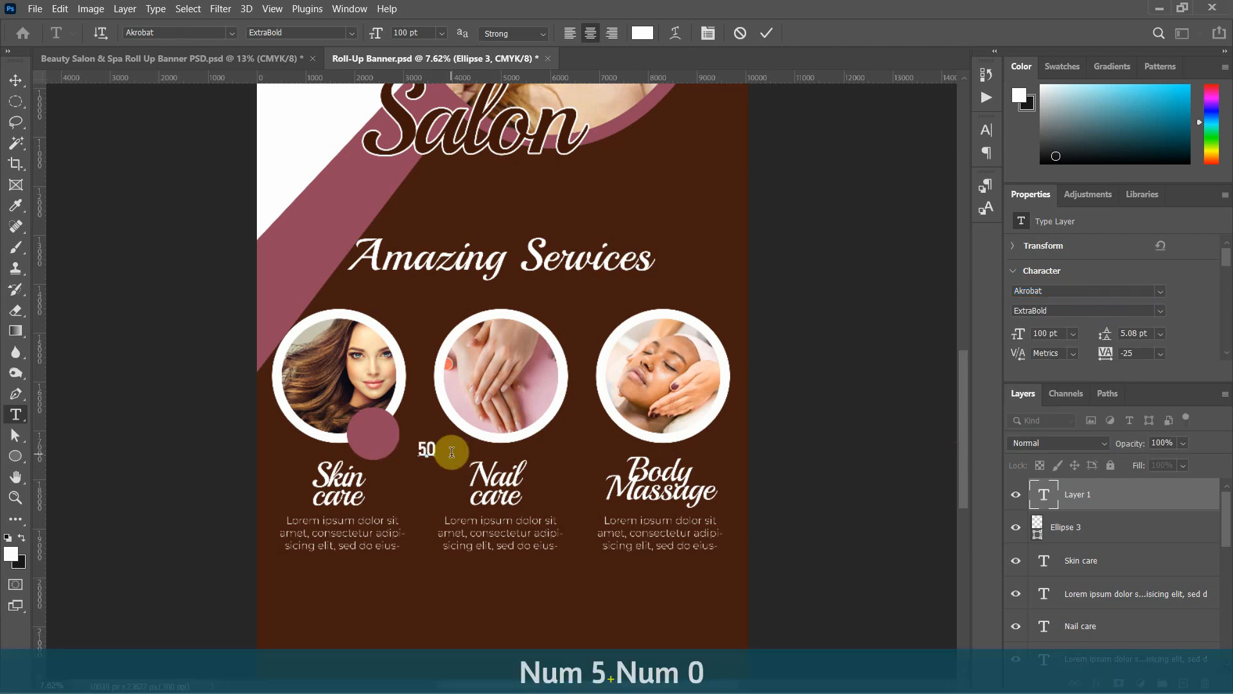
Move the "50" text onto the mauve circle and enlarge it to suit the badge
click(16, 83)
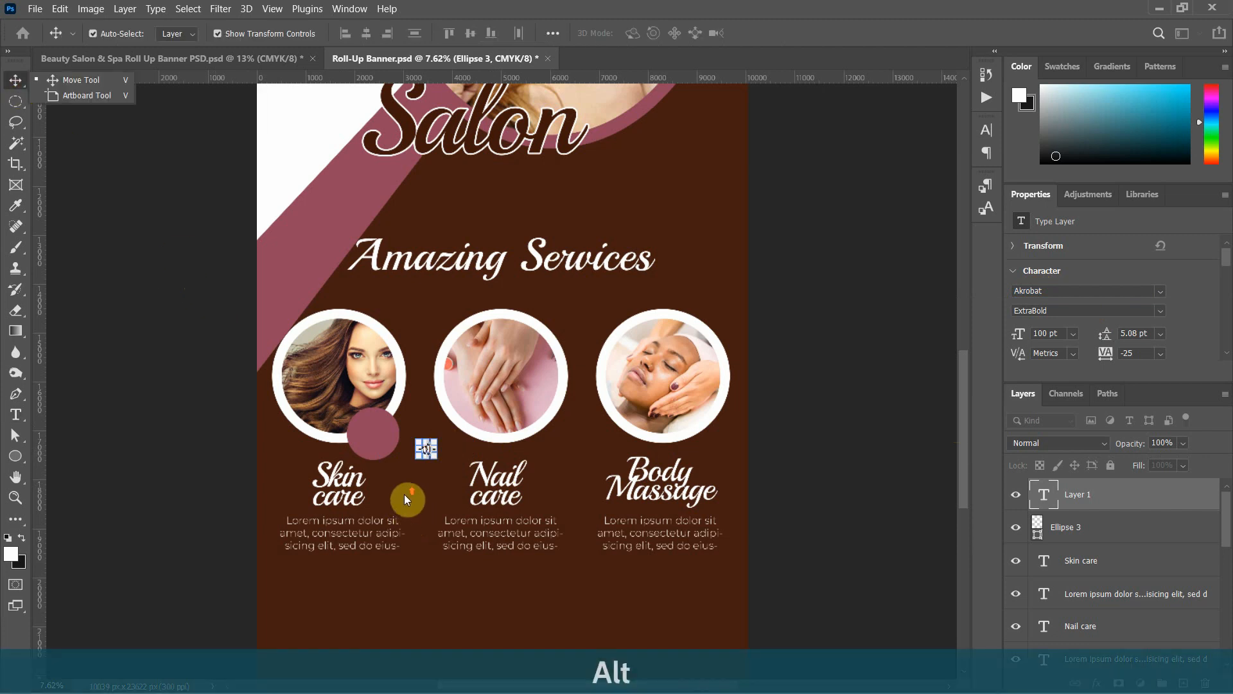
scroll(424, 468, up, 3)
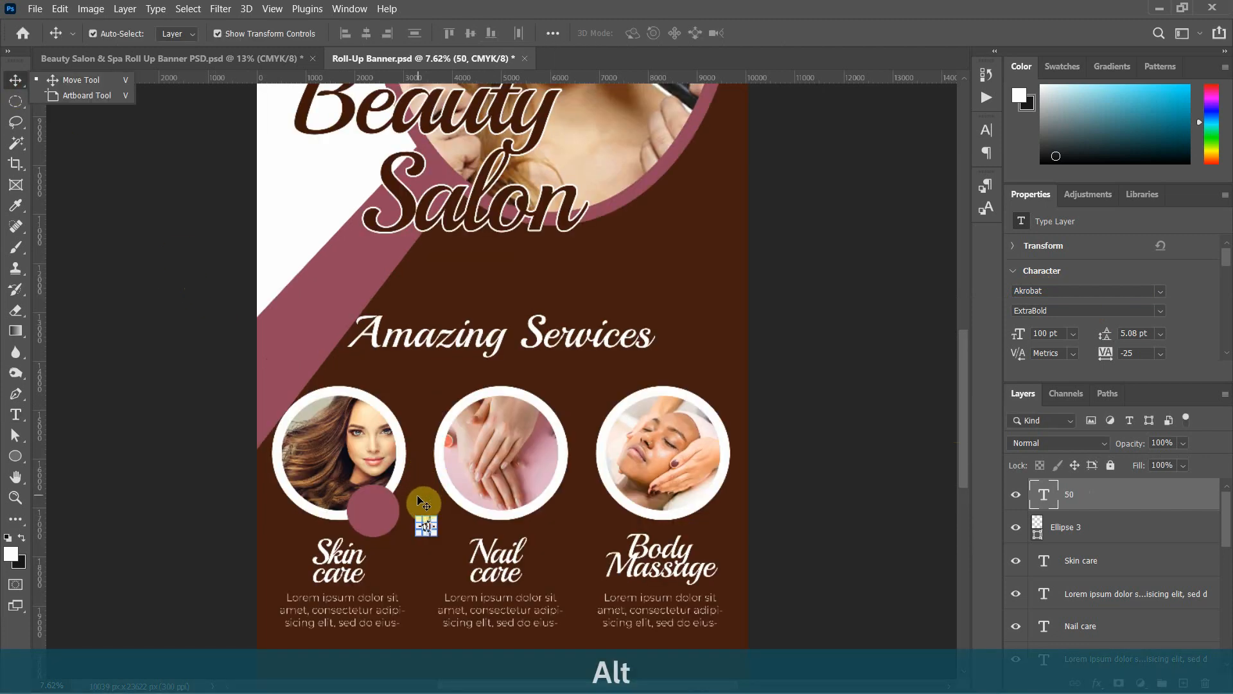
scroll(419, 564, up, 5)
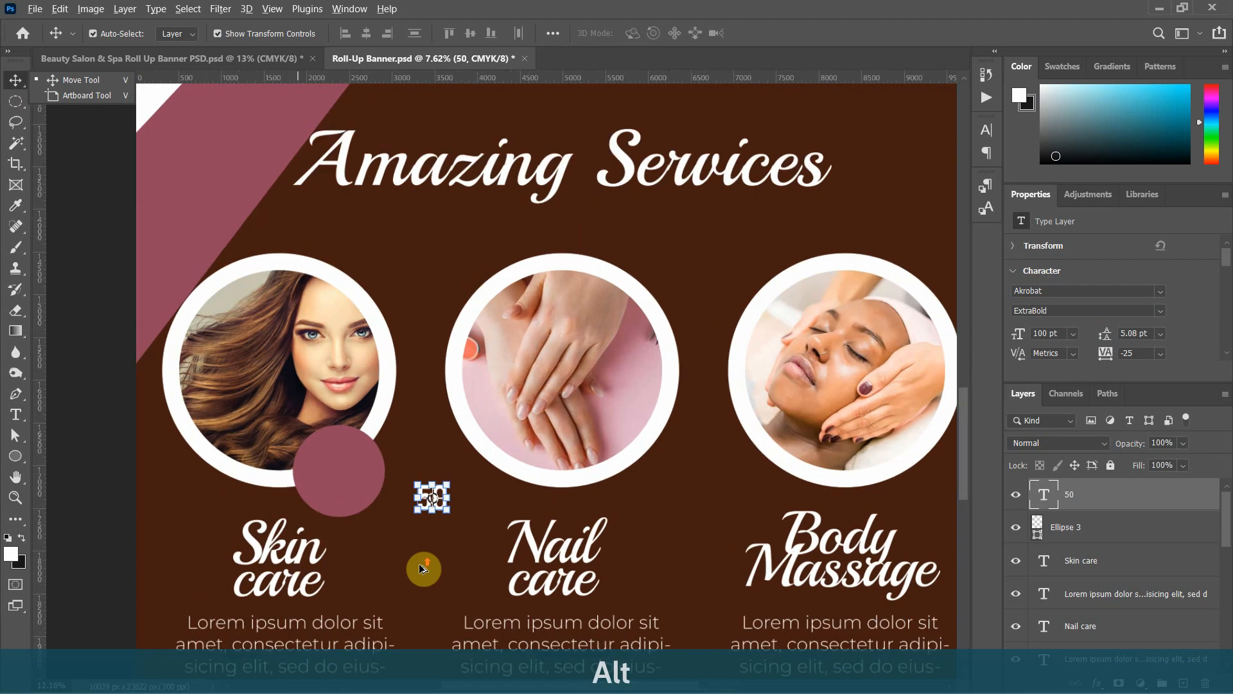
scroll(418, 564, up, 2)
scroll(423, 472, up, 2)
drag(423, 471, 306, 432)
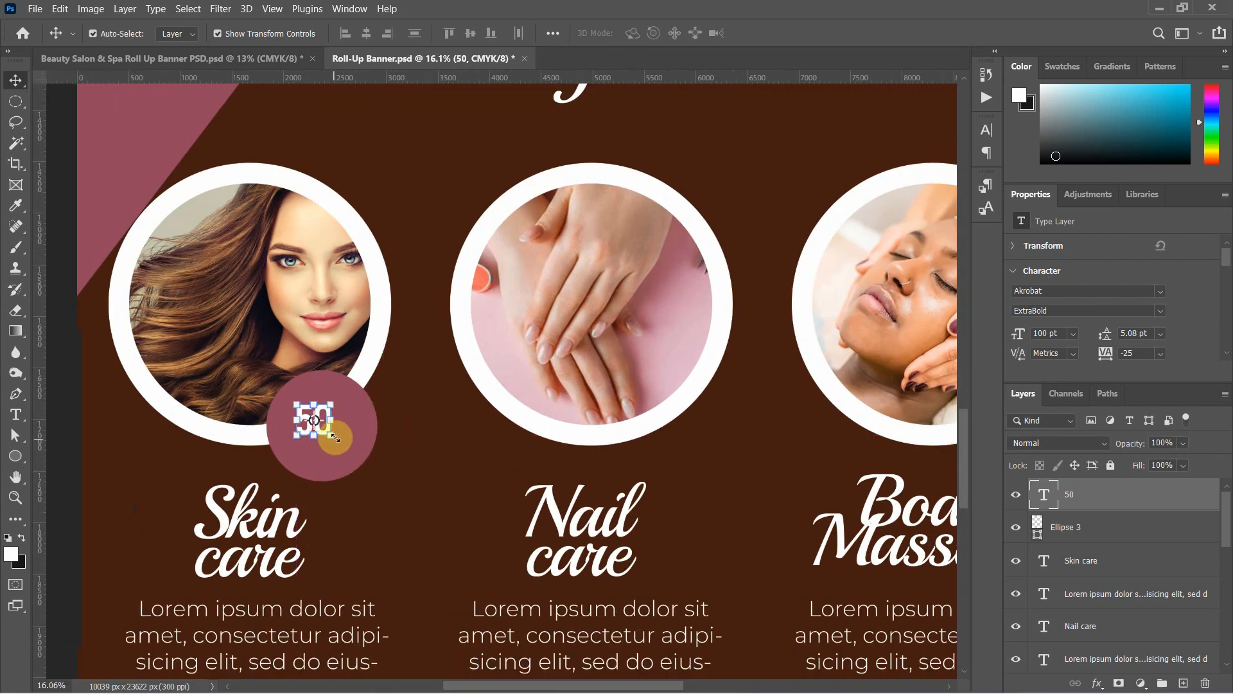
click(334, 437)
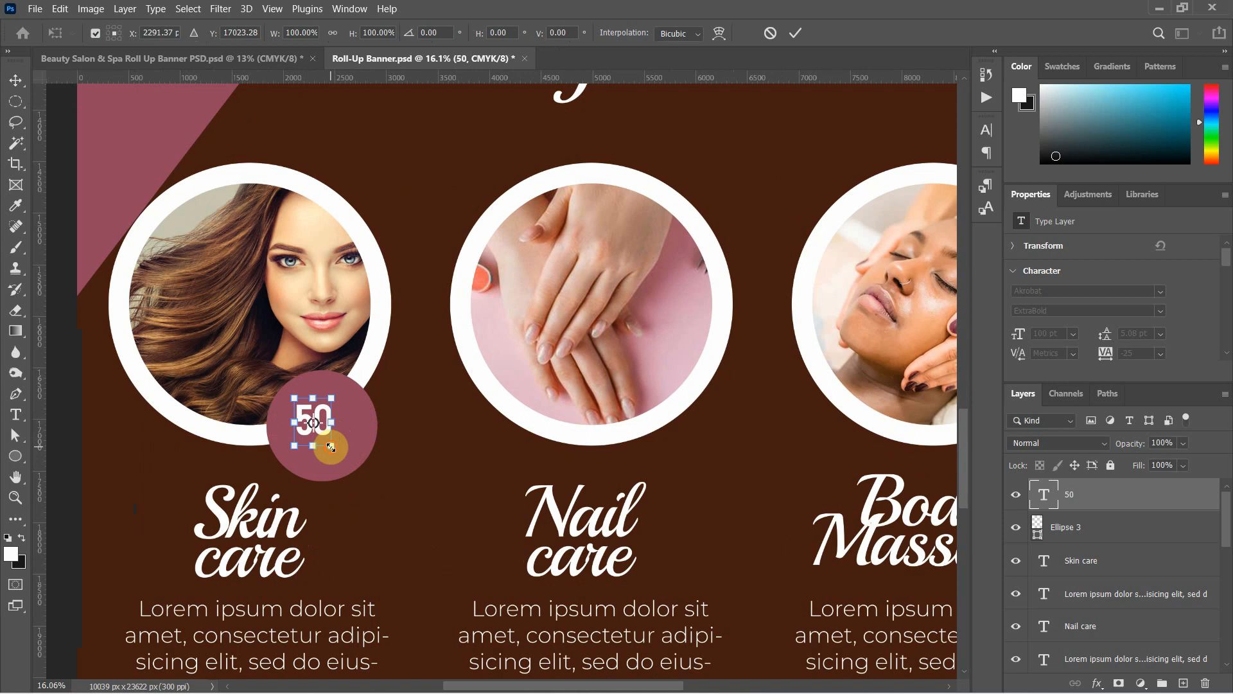
drag(338, 456, 354, 491)
key(Return)
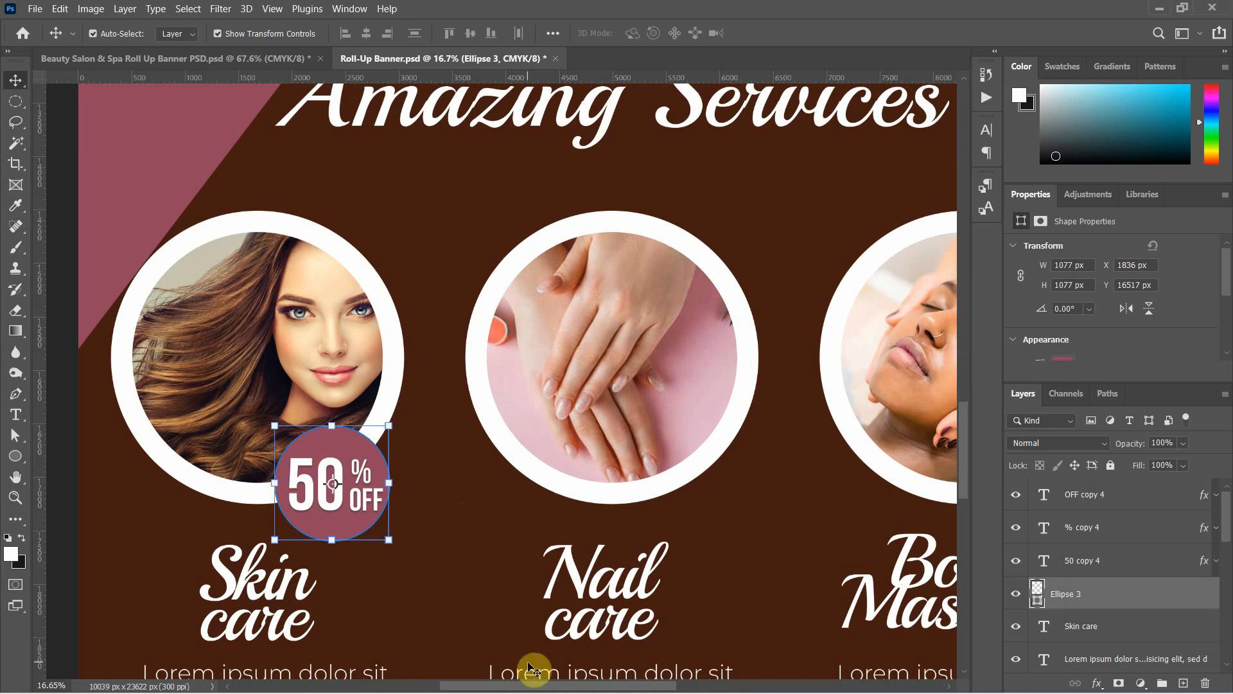
Duplicate the complete 50% OFF badge horizontally onto the lower-right edges of the Nail care and Body Massage photo circles
drag(543, 688, 586, 687)
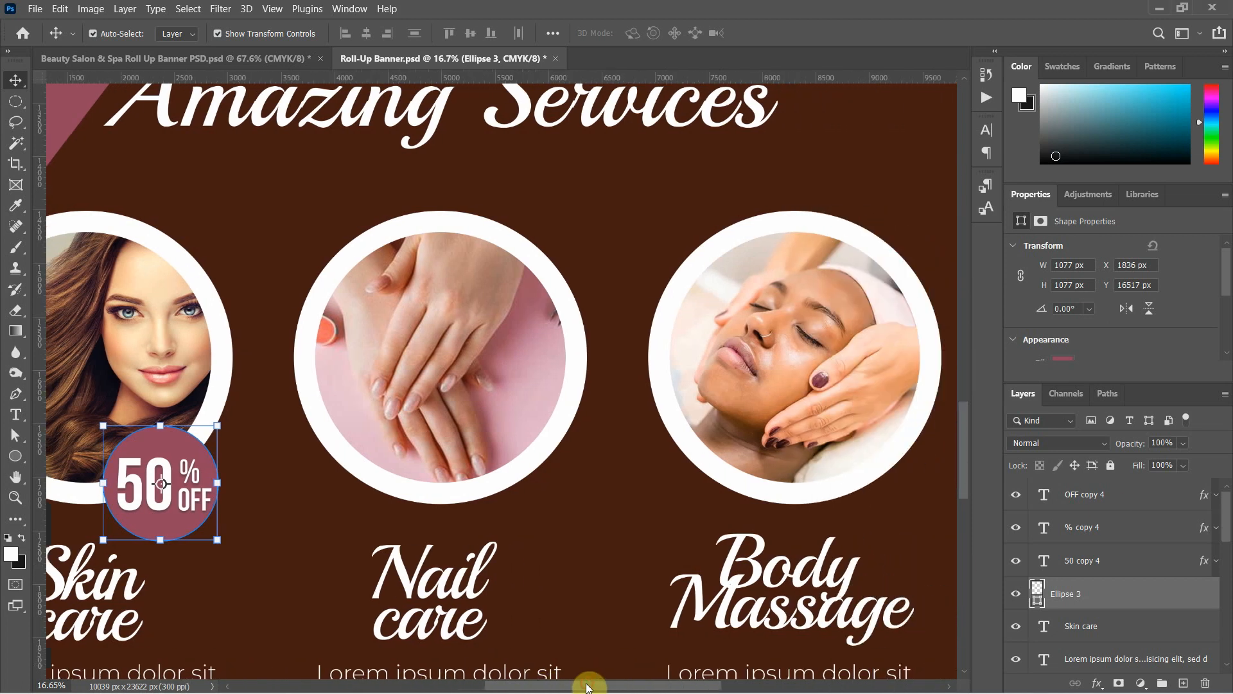
shift+click(1083, 500)
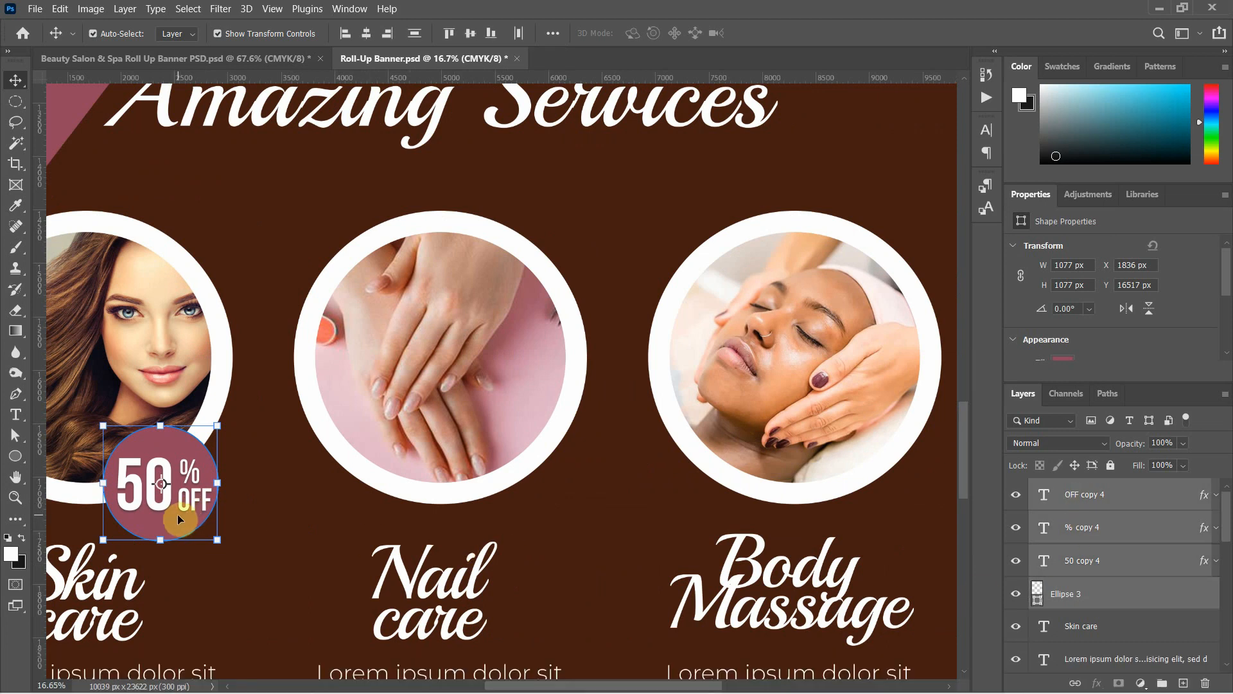
drag(160, 521, 885, 550)
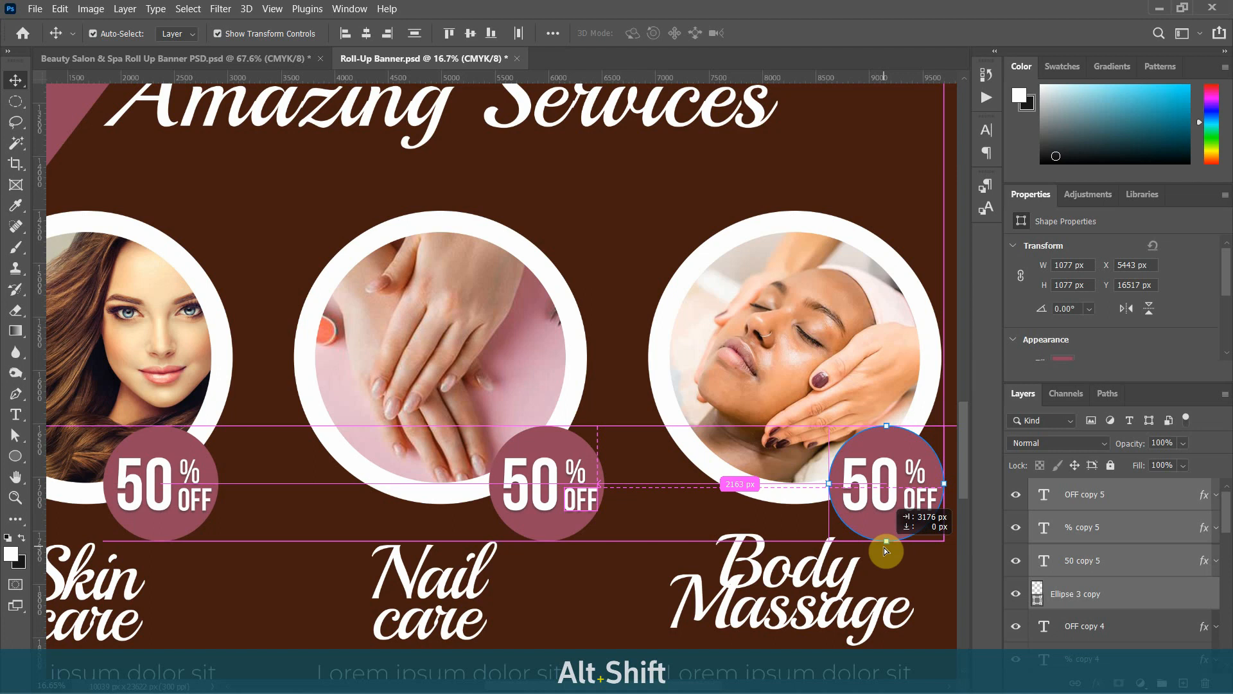
drag(885, 550, 885, 550)
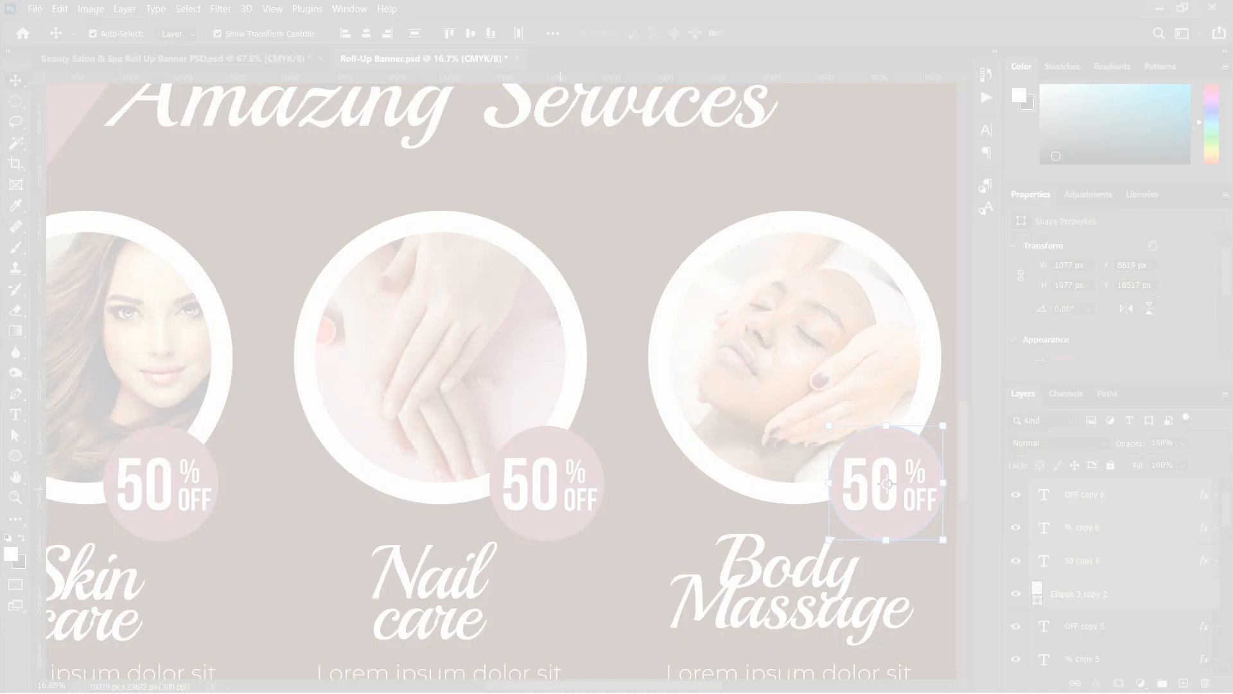
key(ctrl+shift+s)
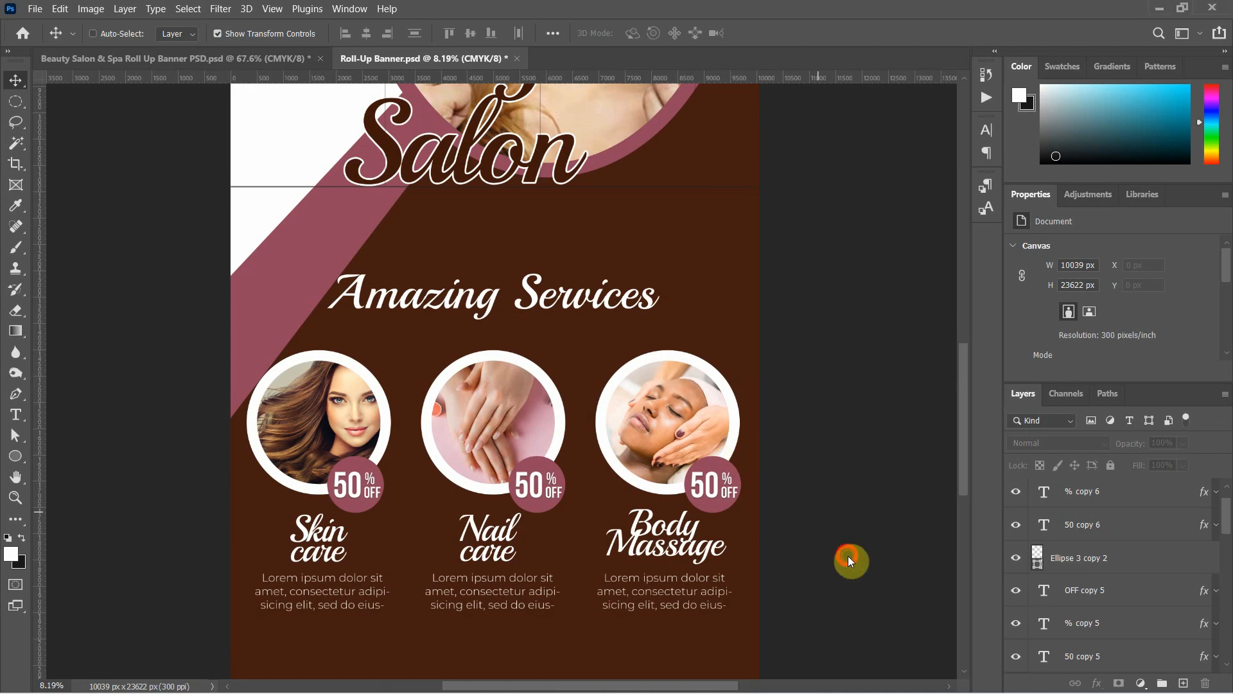
Paste the Call for booking contact block and move it into the empty area below the service descriptions
scroll(848, 556, down, 10)
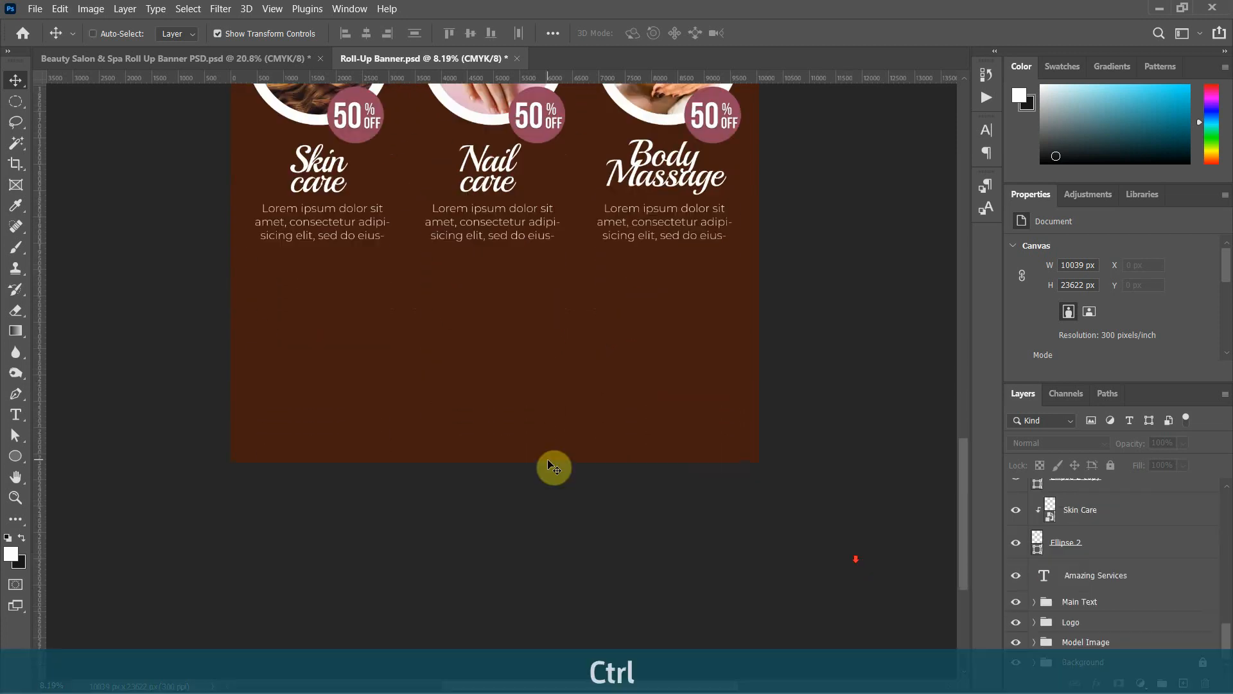
key(ctrl+v)
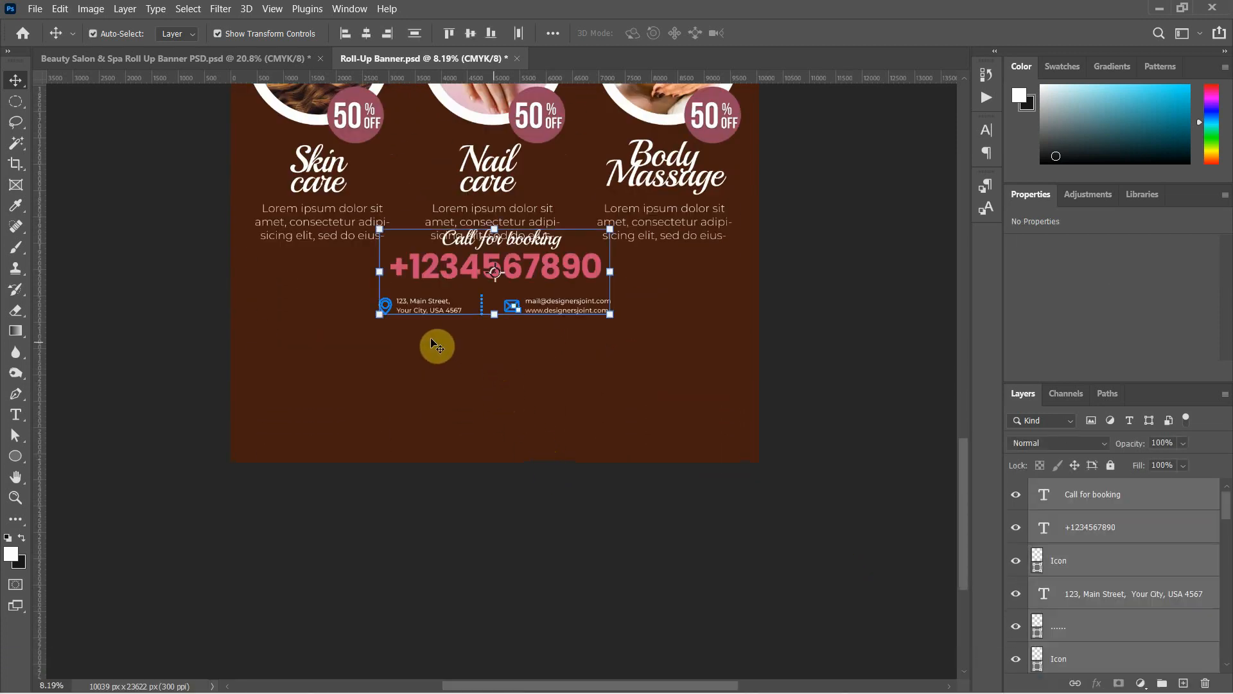
drag(453, 273, 447, 325)
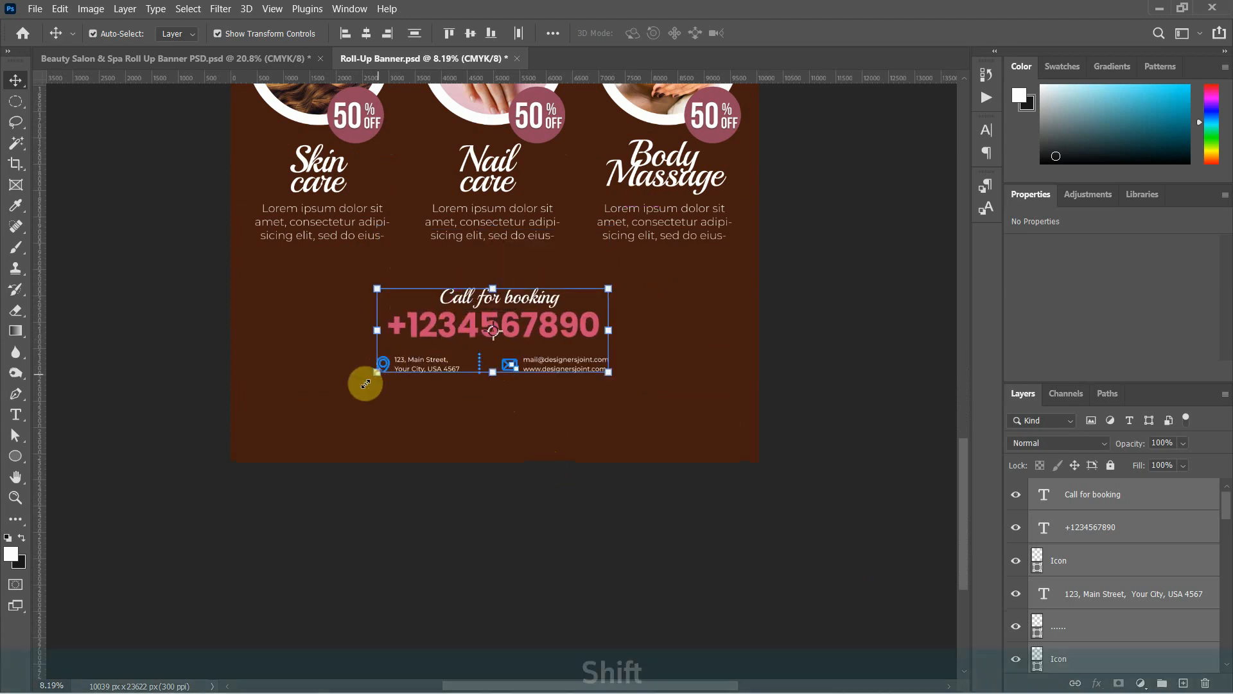
Scale the contact block to nearly double its size and center it across the bottom of the banner
drag(378, 372, 265, 450)
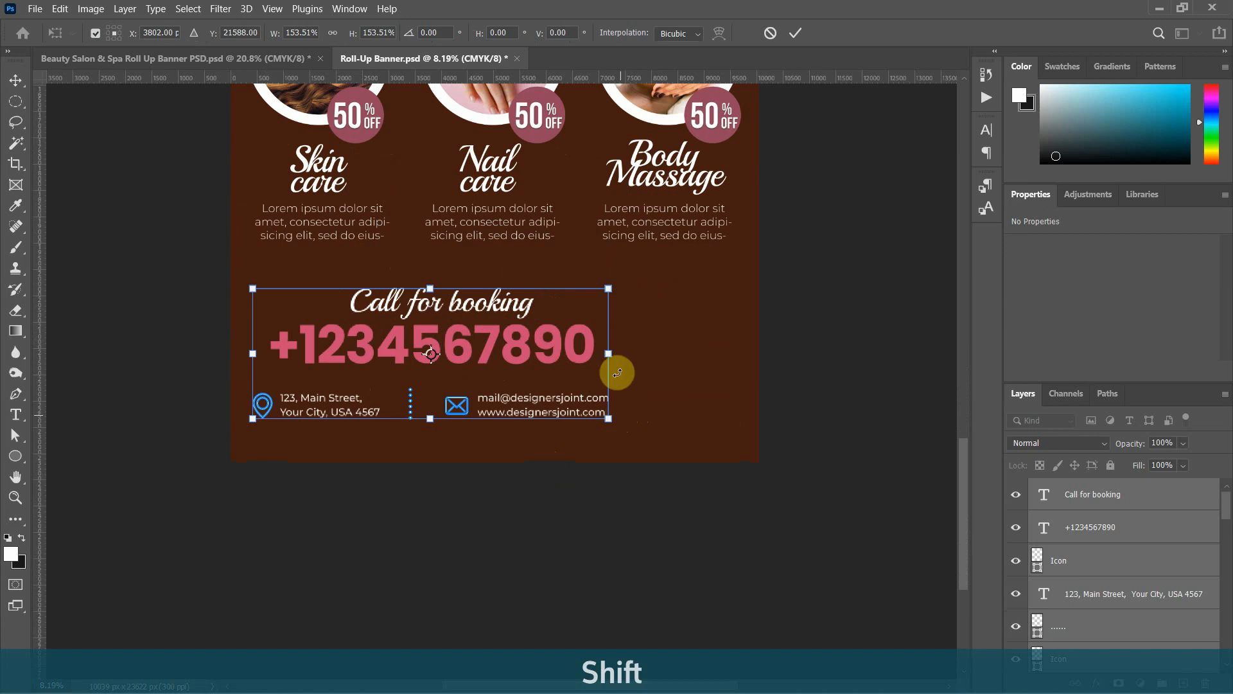
drag(611, 421, 670, 451)
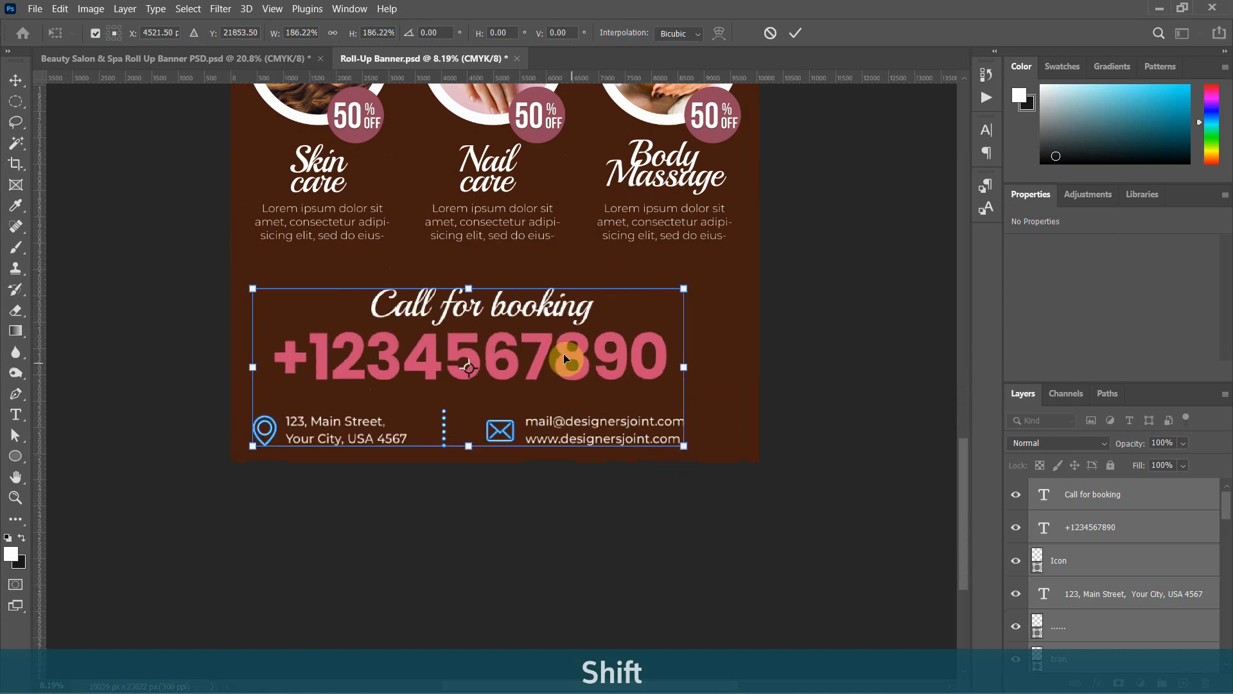
drag(564, 350, 586, 341)
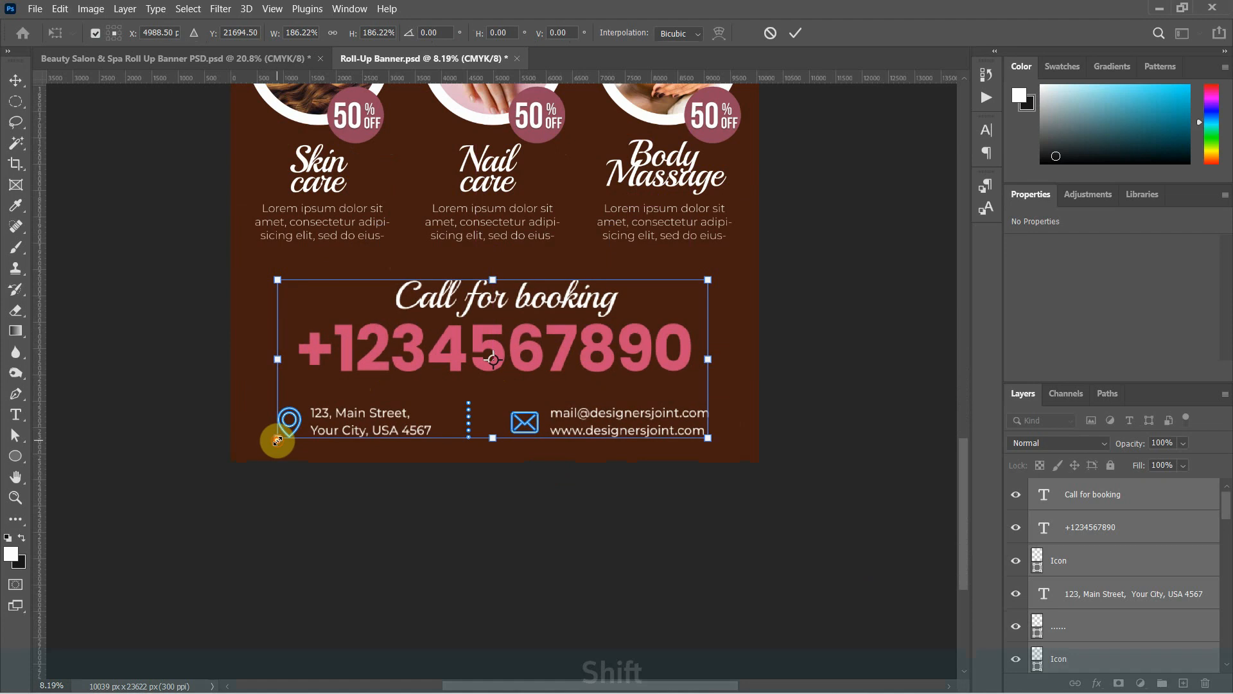
drag(271, 440, 253, 448)
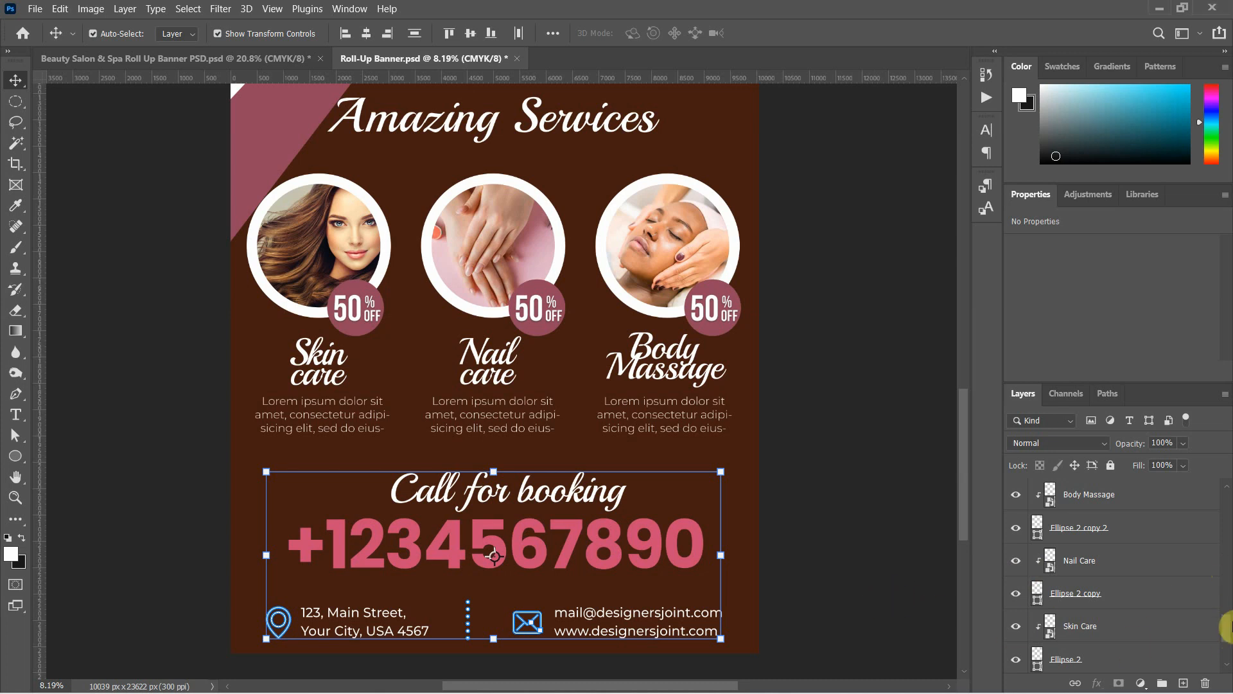
drag(1228, 632, 1227, 516)
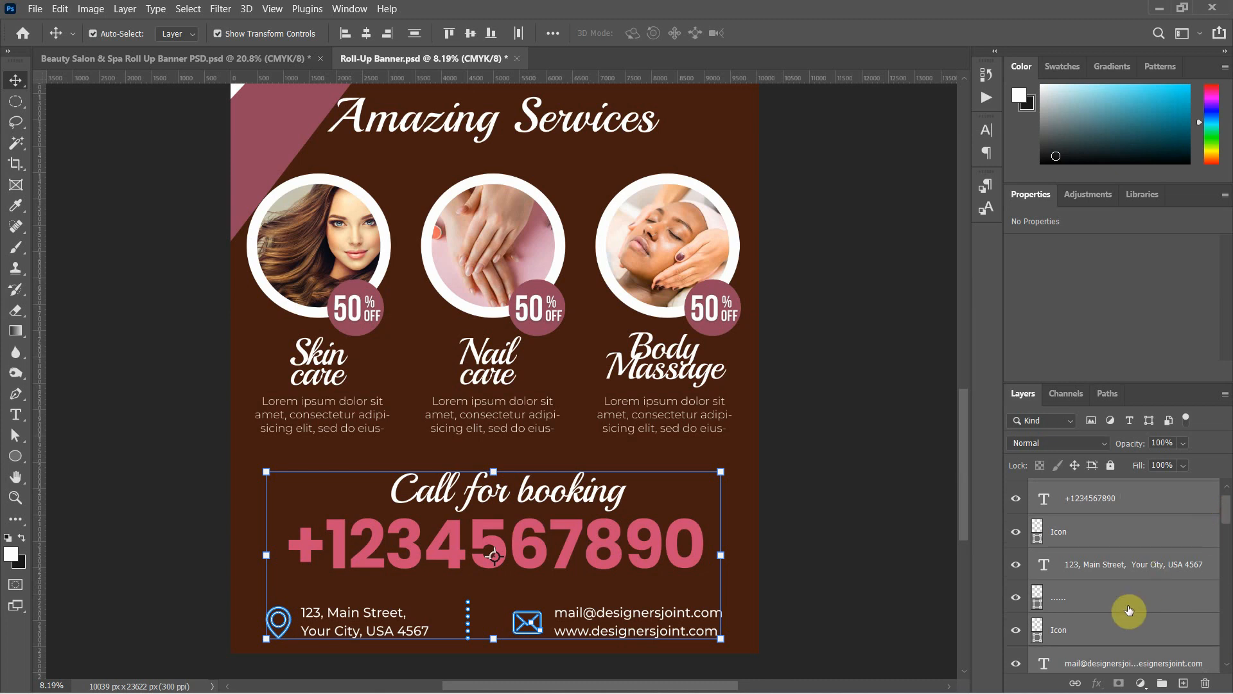
Group the selected contact block layers and name the group "Contact Info"
drag(1126, 592, 1164, 685)
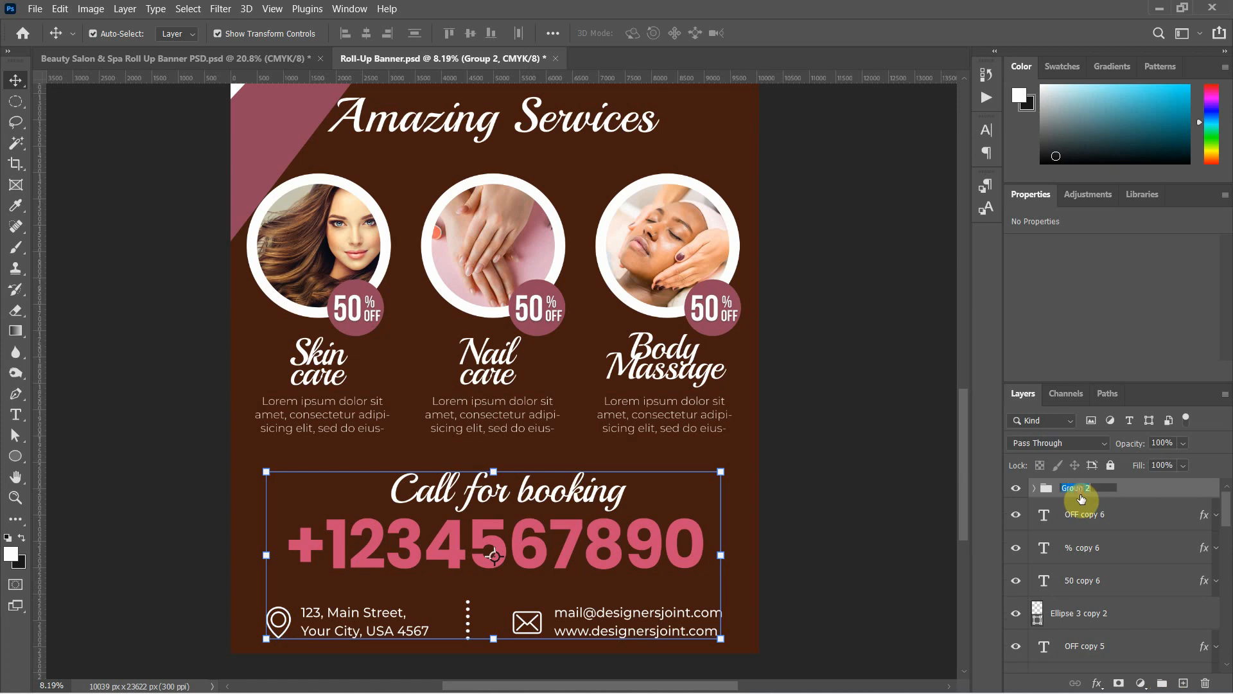
double_click(1081, 488)
text(Contact Info)
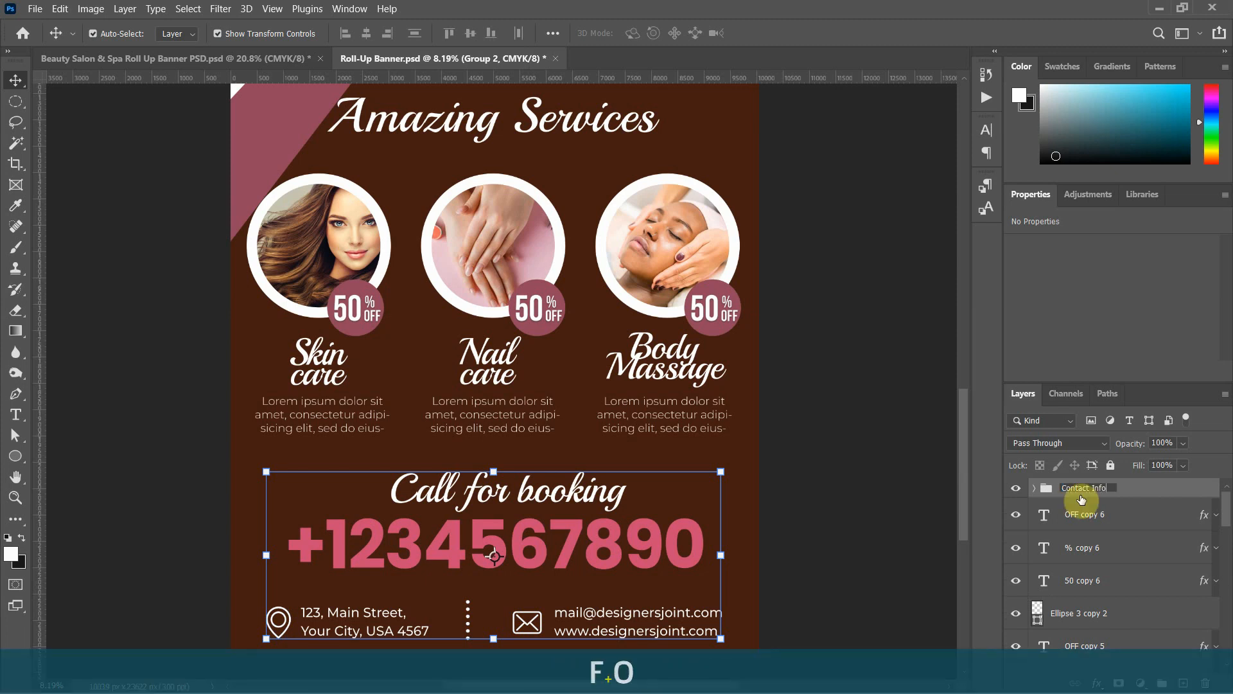
key(Return)
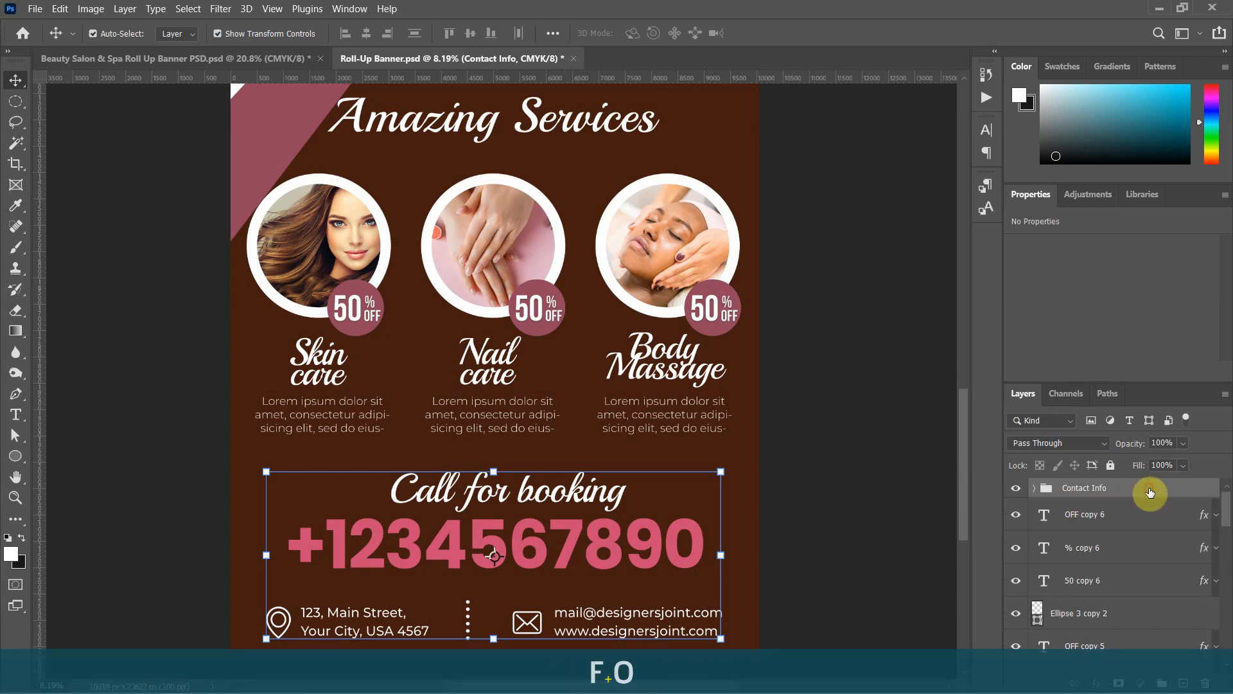
Group all layers from the topmost OFF text through the Amazing Services heading and name the group "Services"
click(1132, 525)
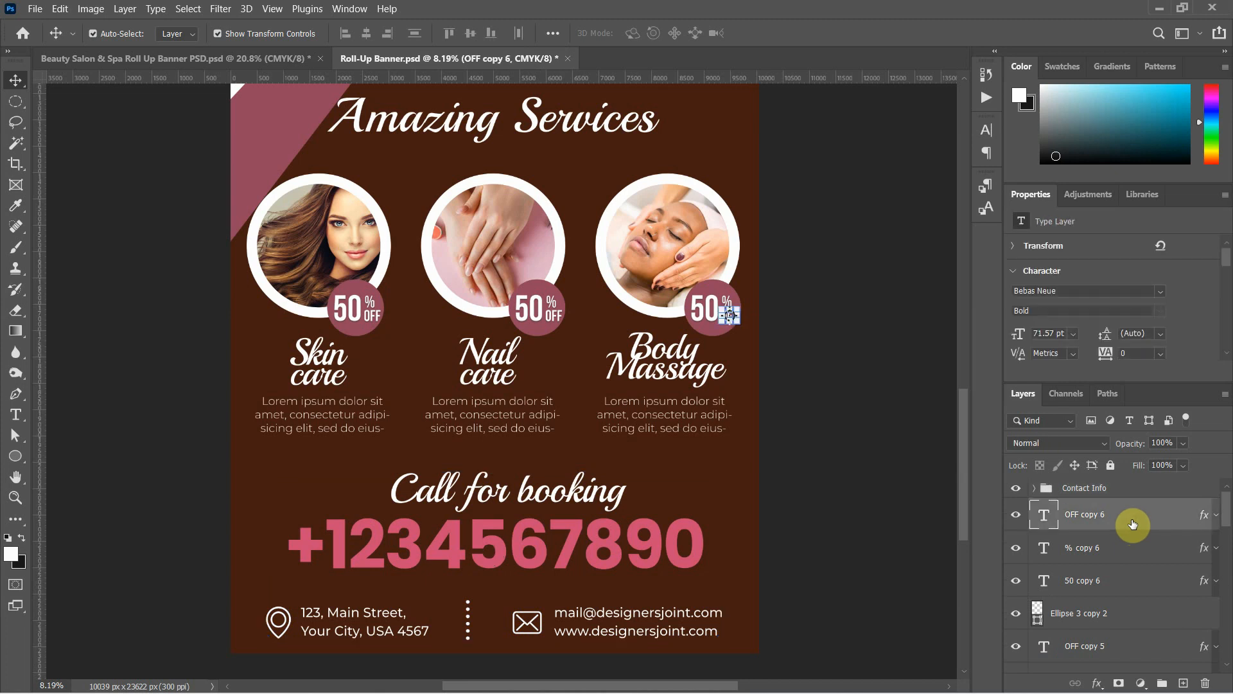
drag(1227, 516, 1227, 627)
shift+click(1158, 584)
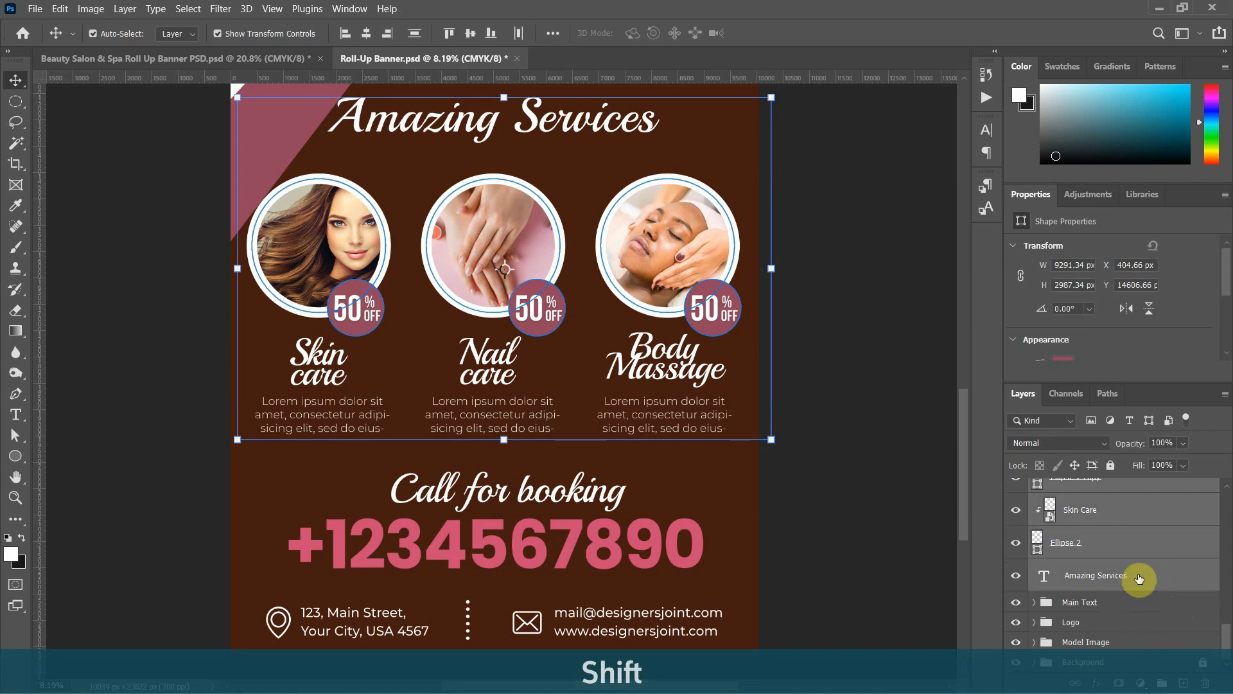
drag(1139, 578, 1161, 684)
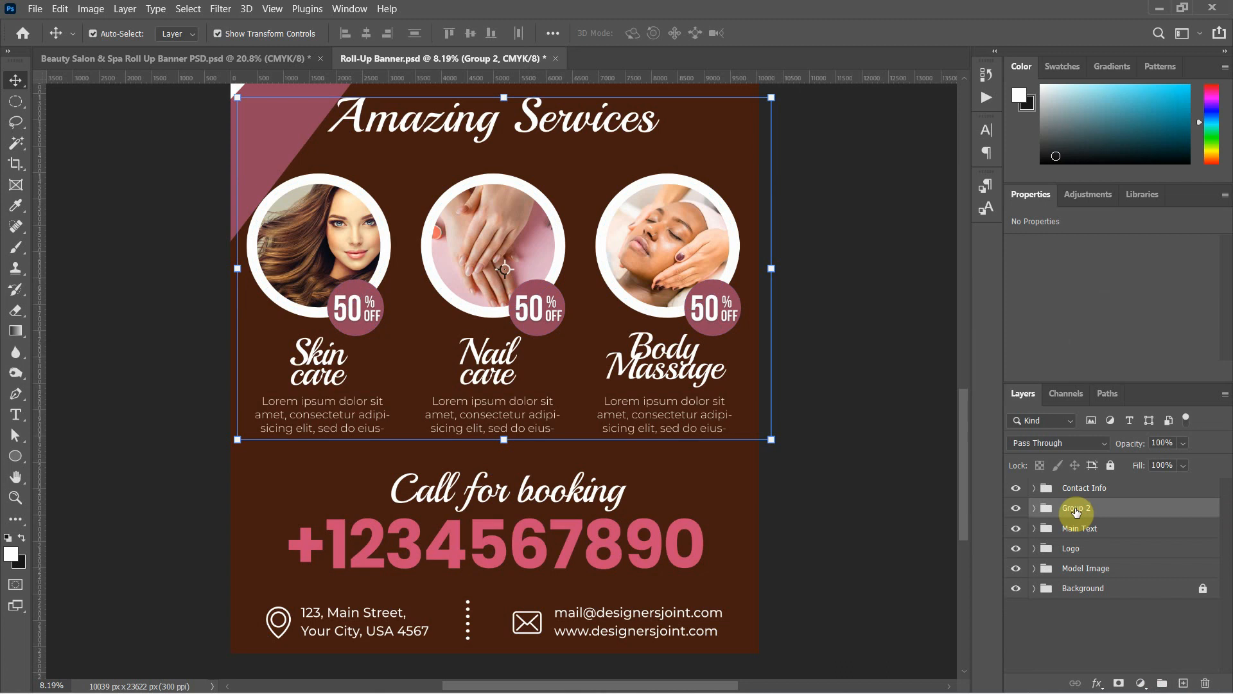
text(S)
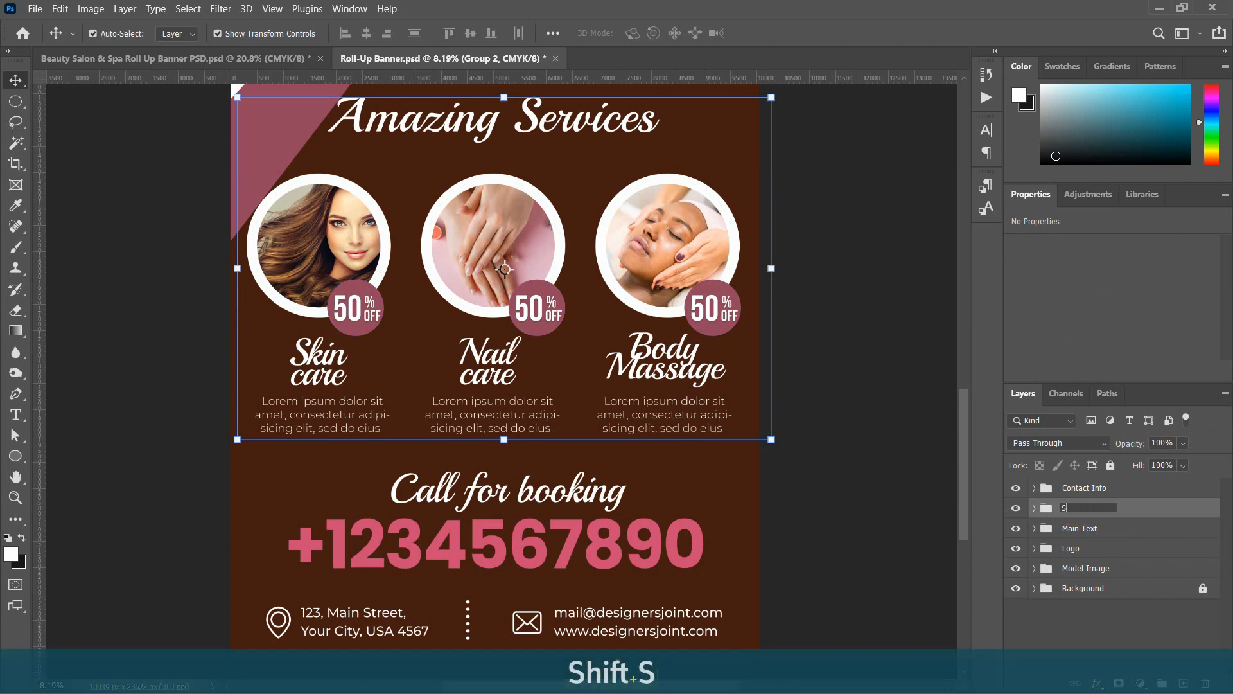
text(ervices)
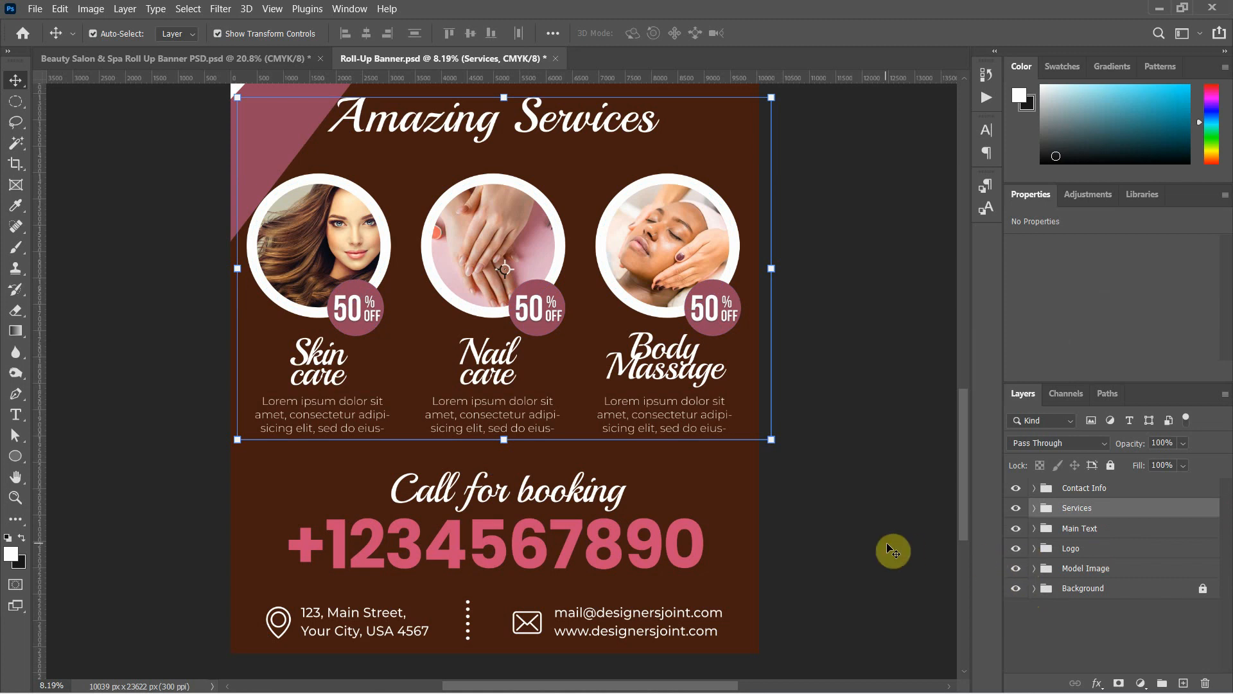
Check the layers inside the Services group and review the complete banner layout with nothing selected
click(1035, 508)
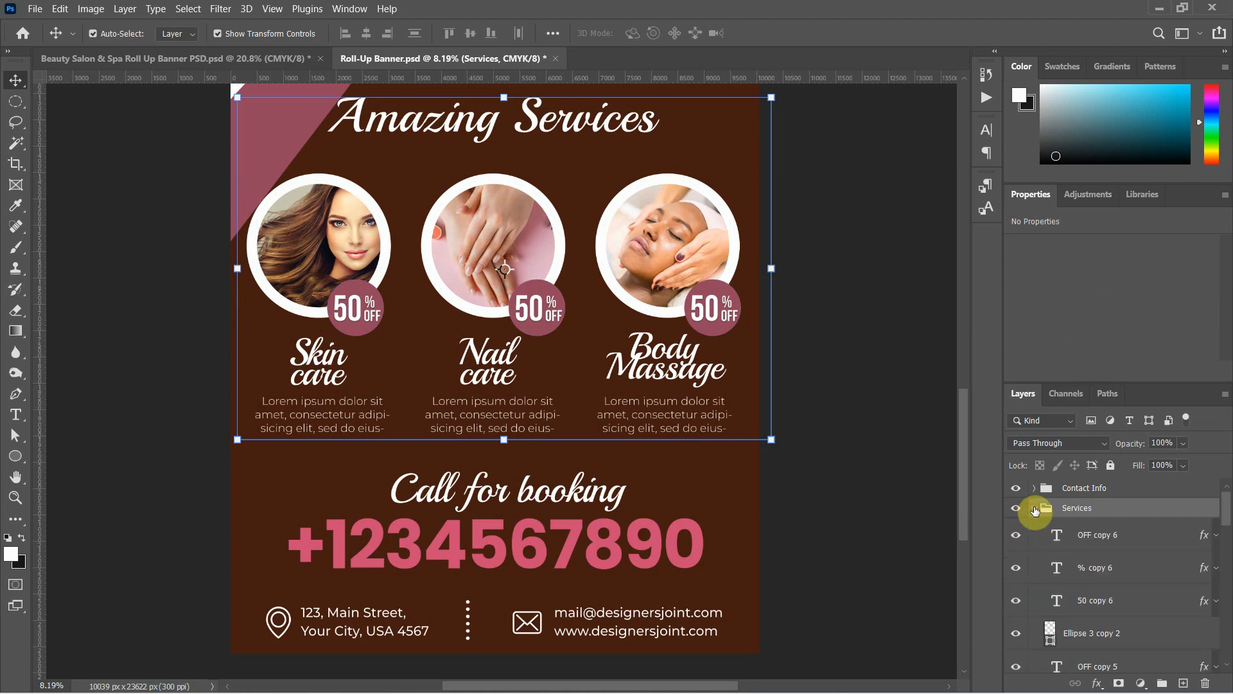
scroll(1063, 584, down, 3)
scroll(1069, 584, up, 3)
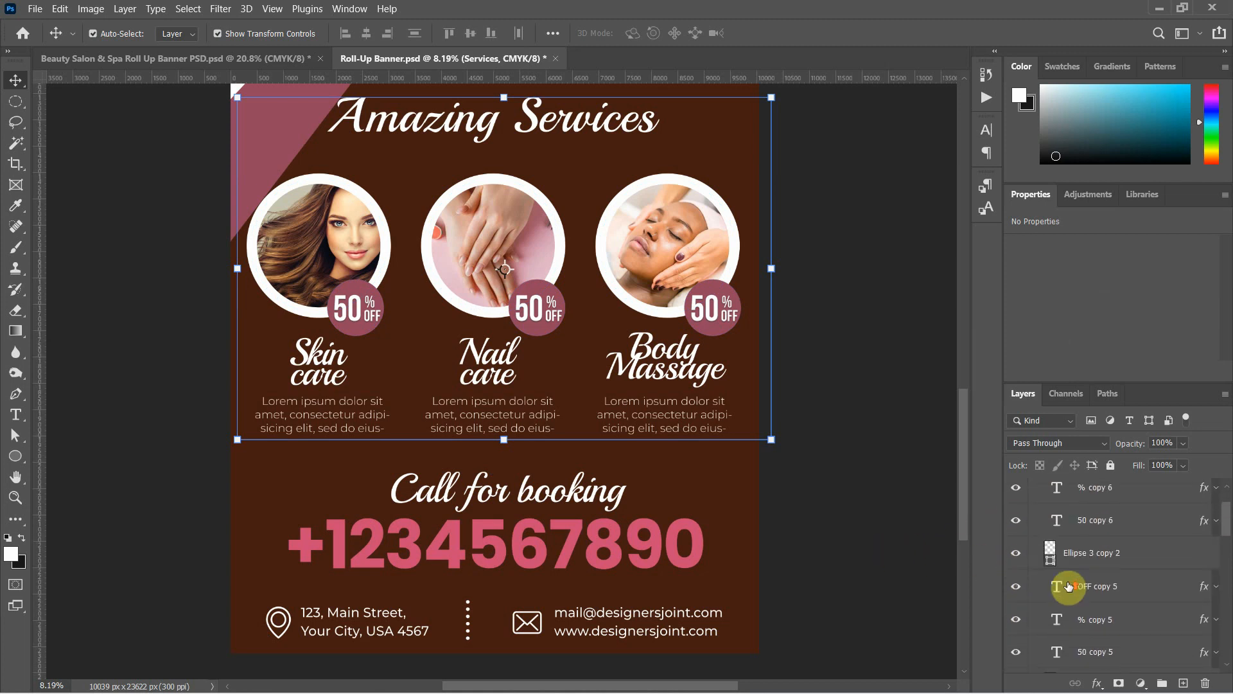
click(1033, 511)
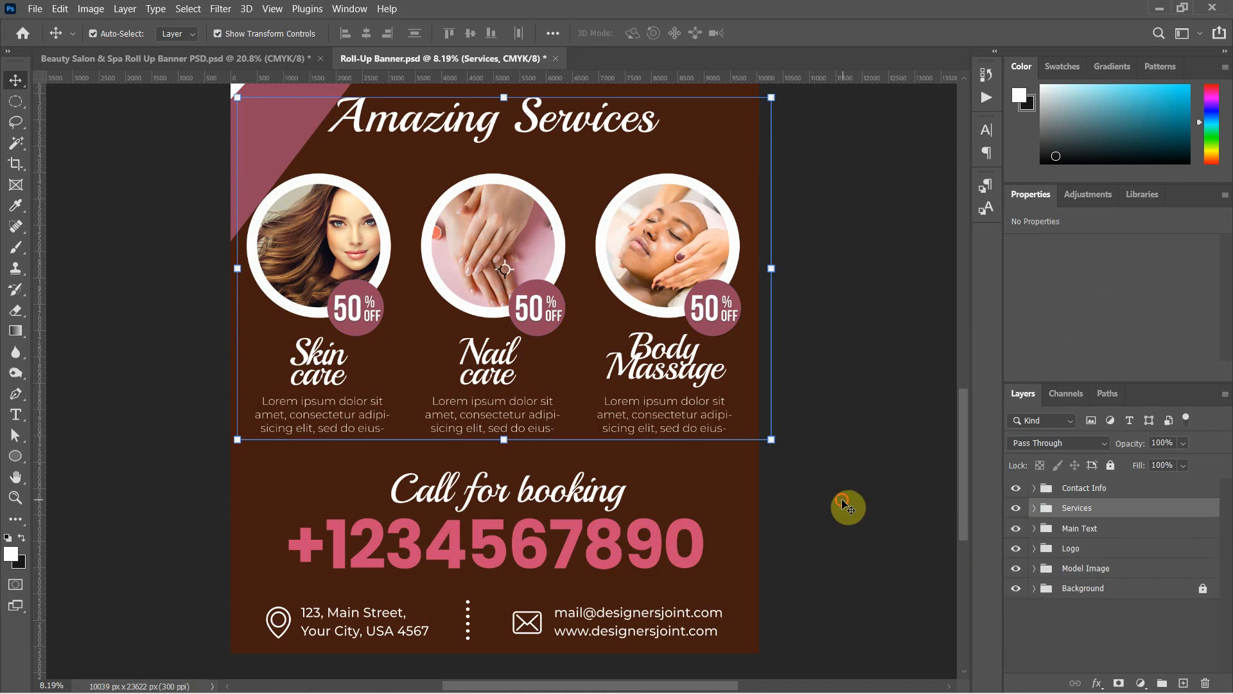
click(847, 508)
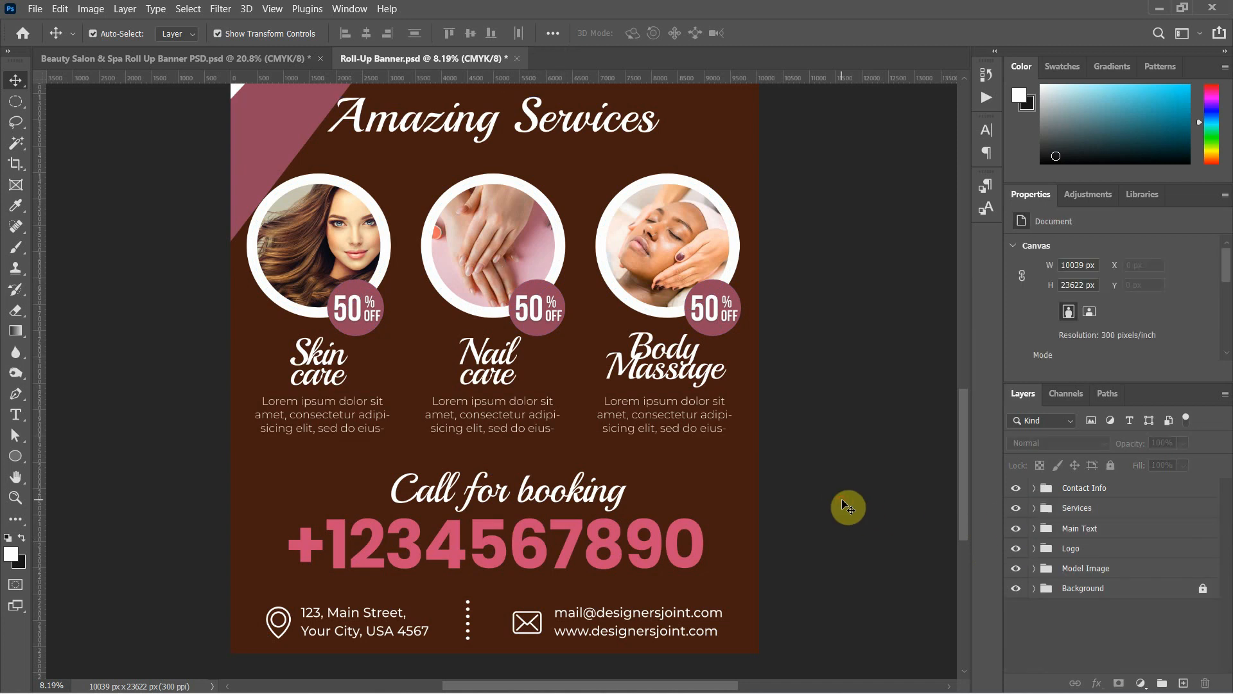
alt+scroll(559, 465, down, 3)
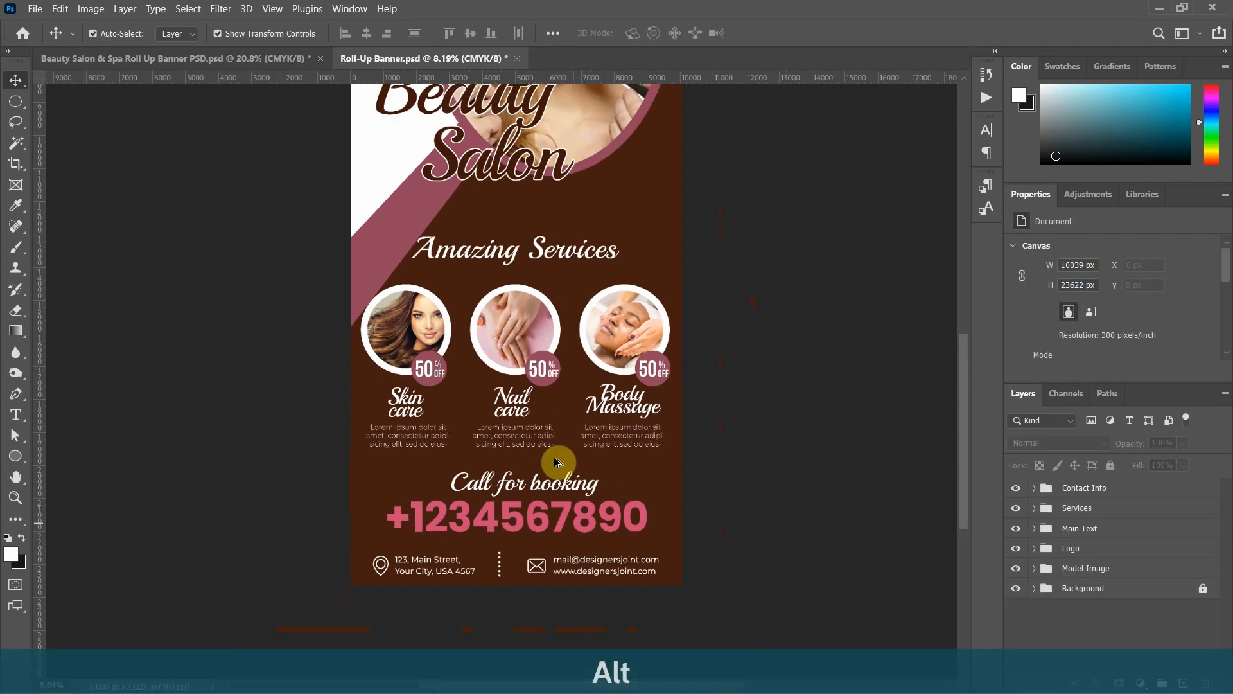
alt+scroll(557, 462, down, 2)
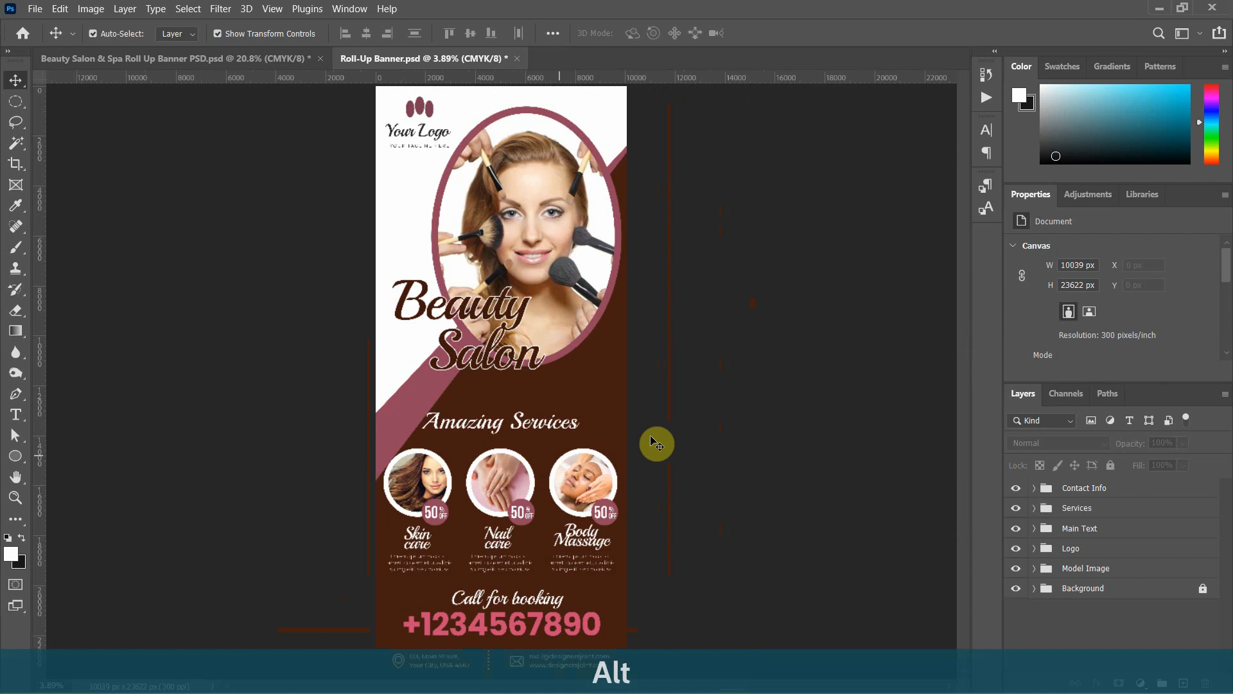